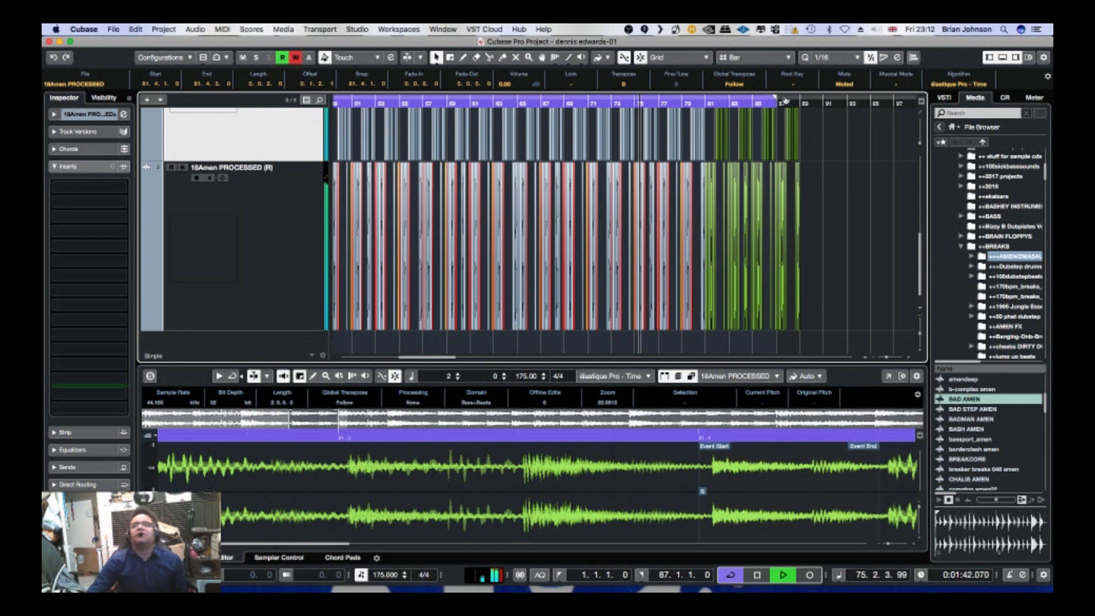
- Save the project and collapse the ++BREAKS folder in the media file browser
left_click(114, 28)
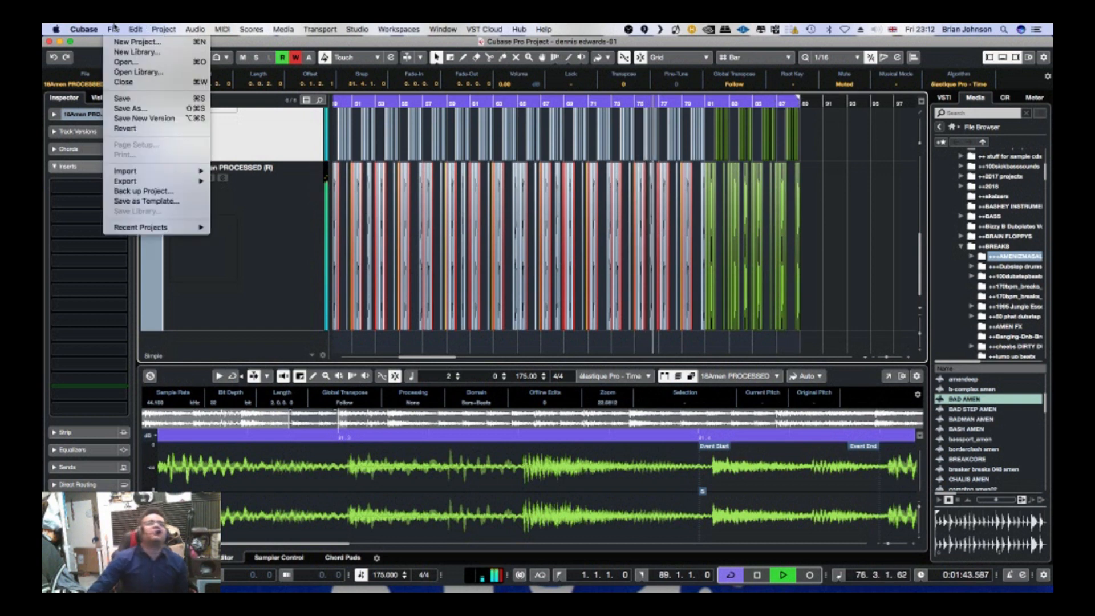
left_click(131, 102)
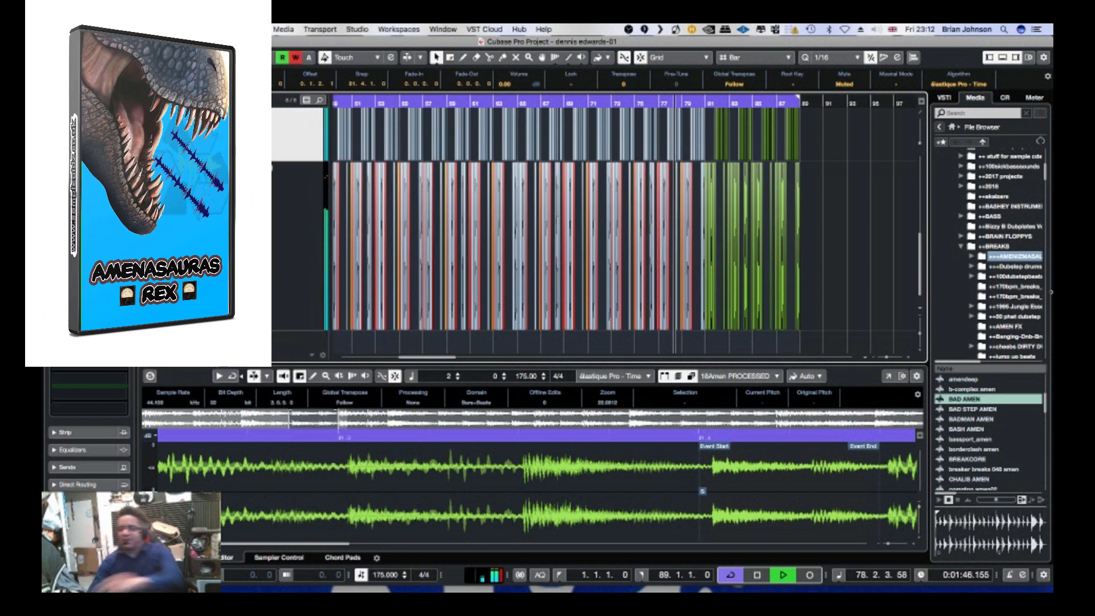
left_click(963, 247)
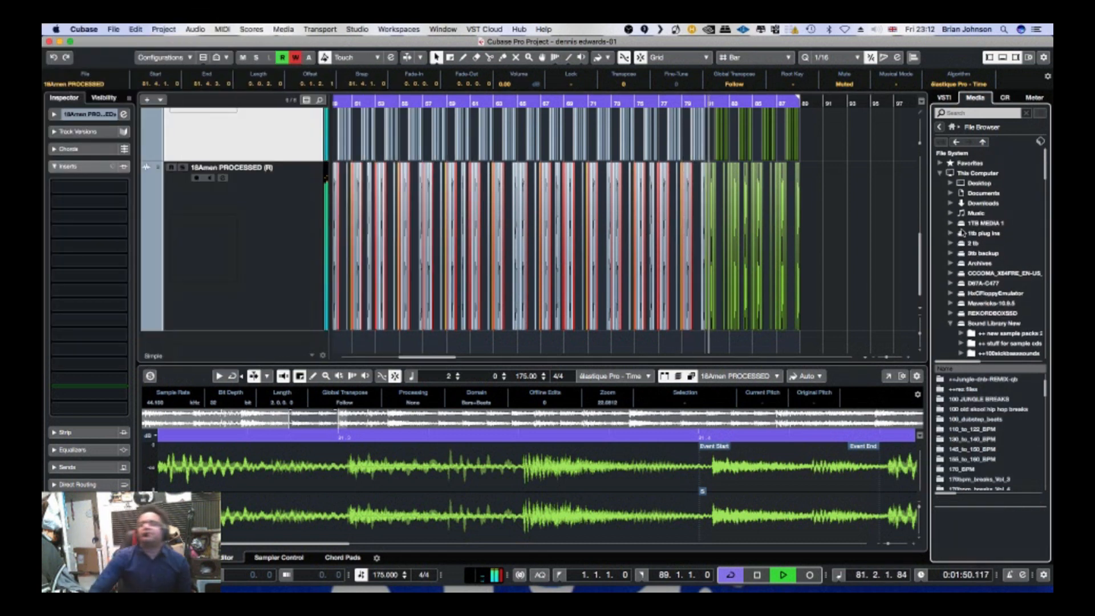
scroll(962, 233, "down", 5)
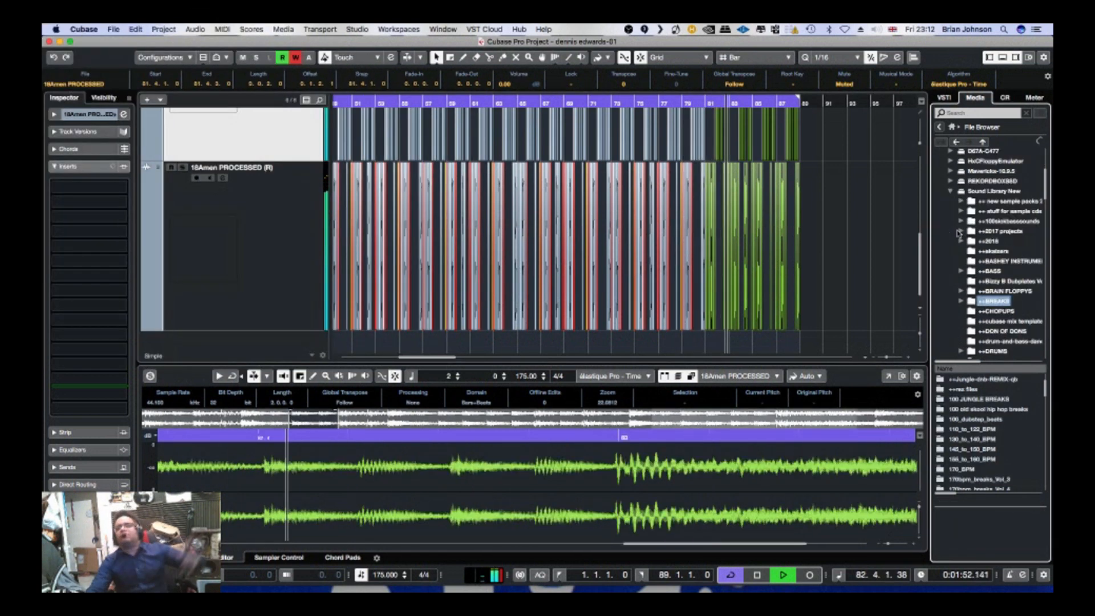
scroll(959, 233, "down", 2)
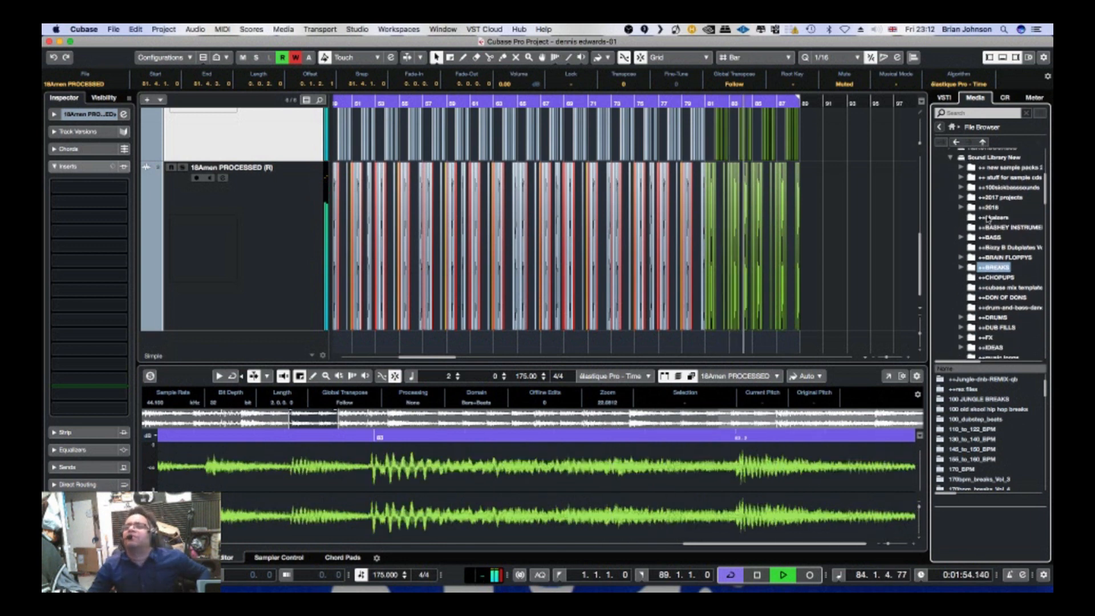
scroll(987, 217, "down", 1)
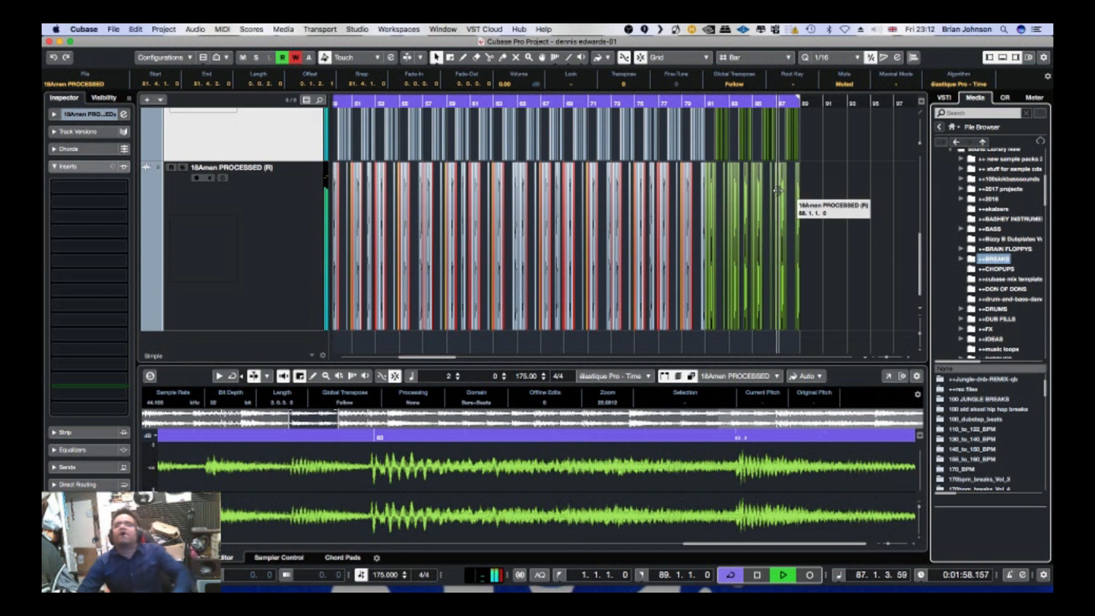
- Move the start of the loop range to bar 81 so playback cycles over the final eight bars of chops
left_click(709, 104, "super")
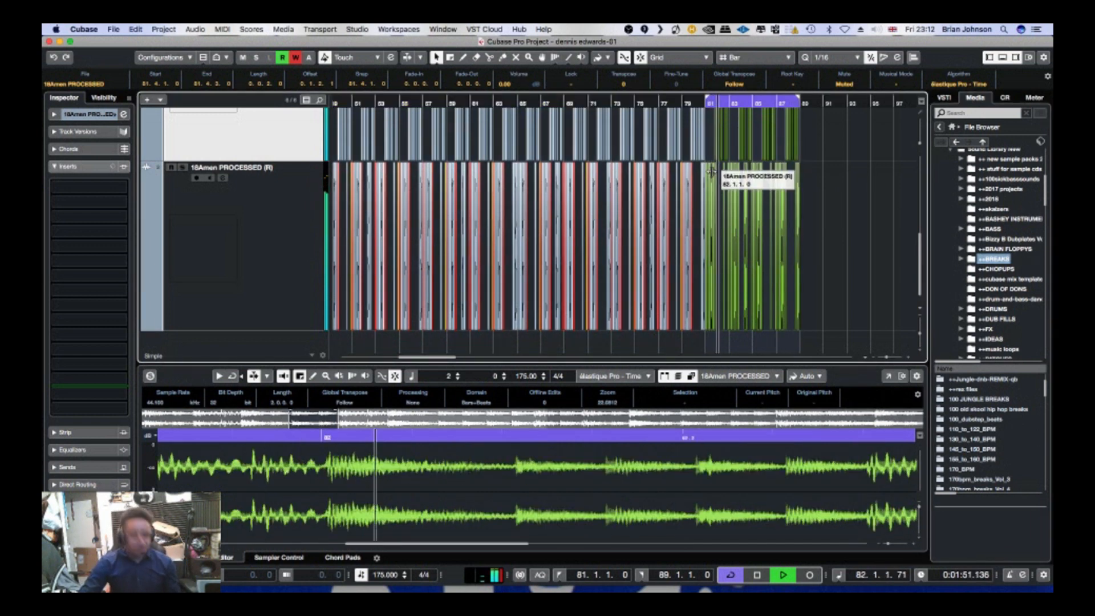
key("h")
key("h")
key("h")
key("h")
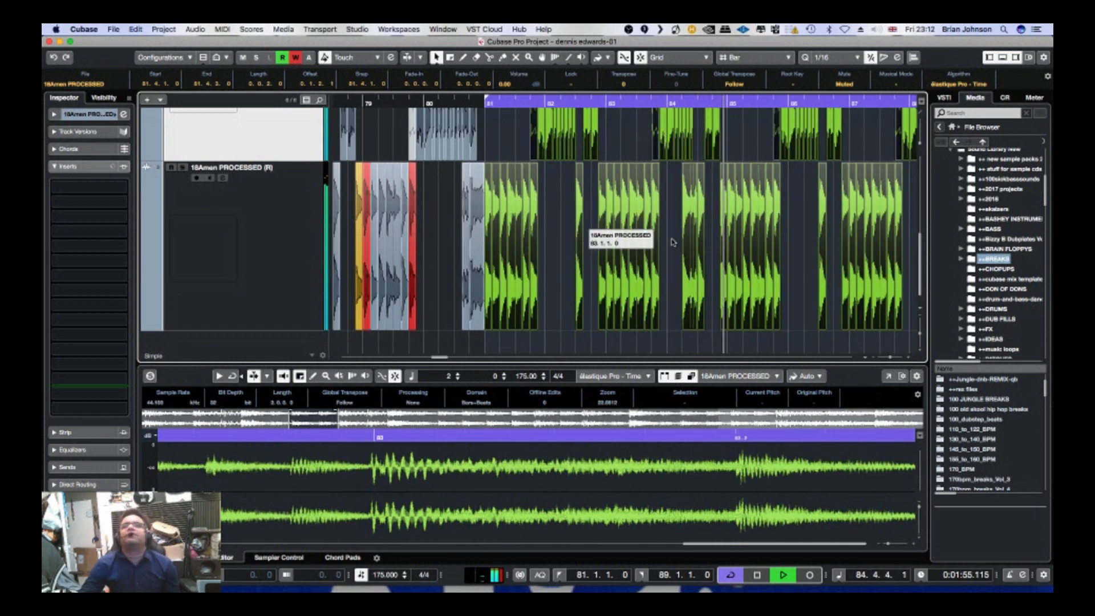
key("g")
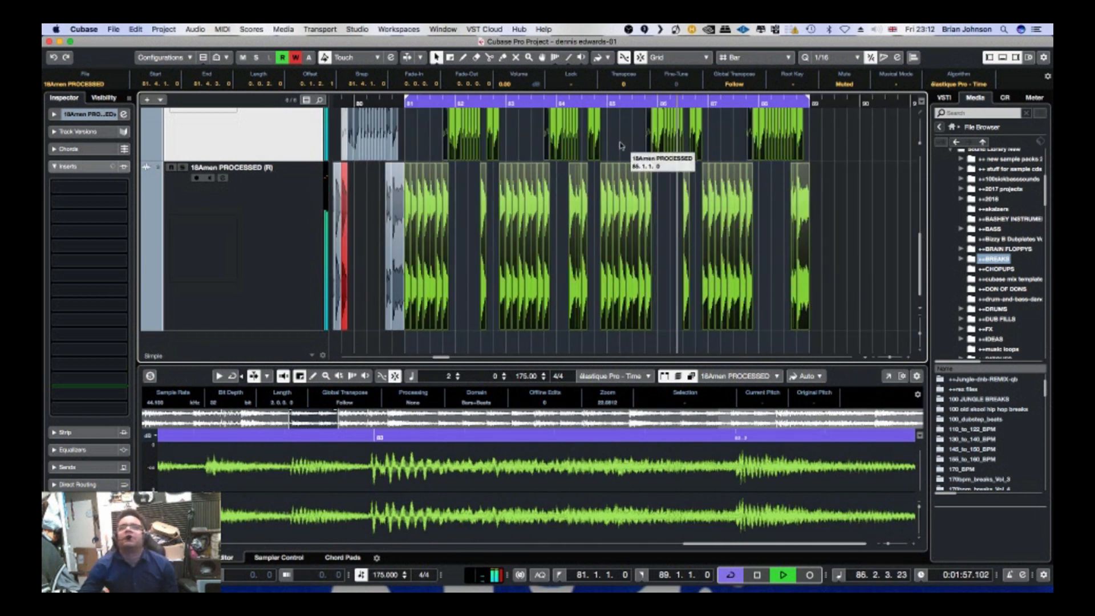
- Duplicate the chopped break slices of bars 85 to 88 on both tracks at bar 89, and extend the loop end to bar 93
left_click(611, 126)
left_click_drag(610, 125, 857, 359)
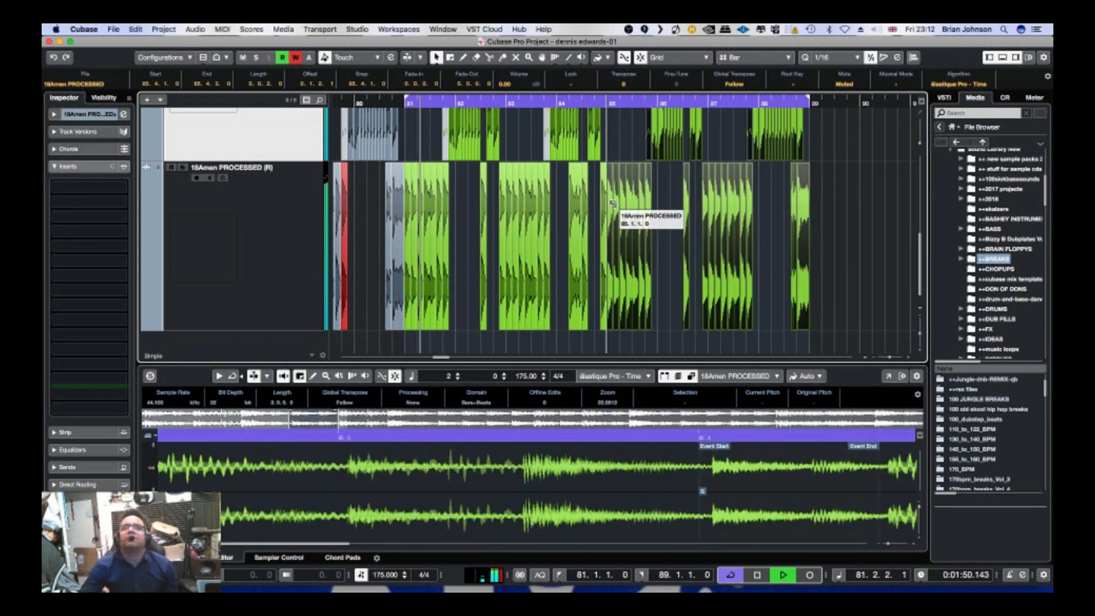
left_click_drag(611, 204, 791, 334)
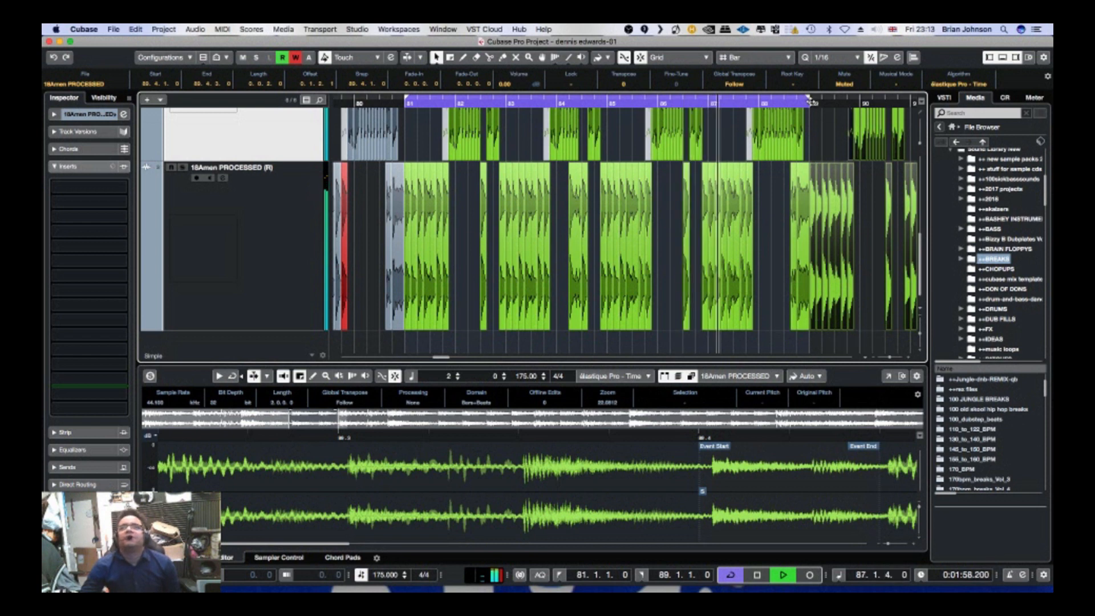
left_click_drag(808, 100, 827, 122)
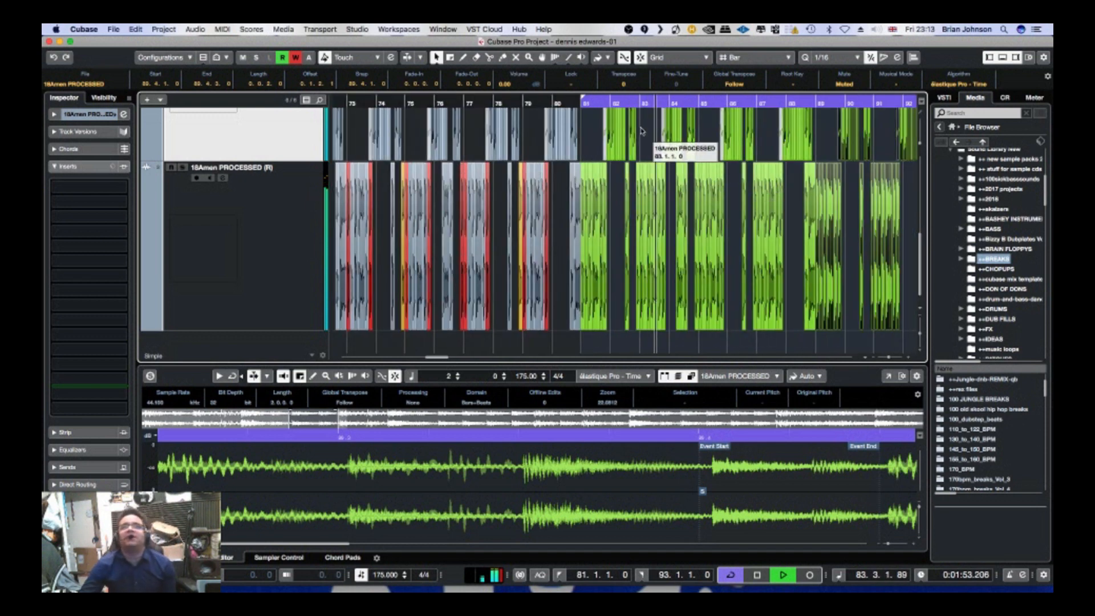
- Save the project, move the loop start to bar 85 and clear the event selection
left_click(120, 28)
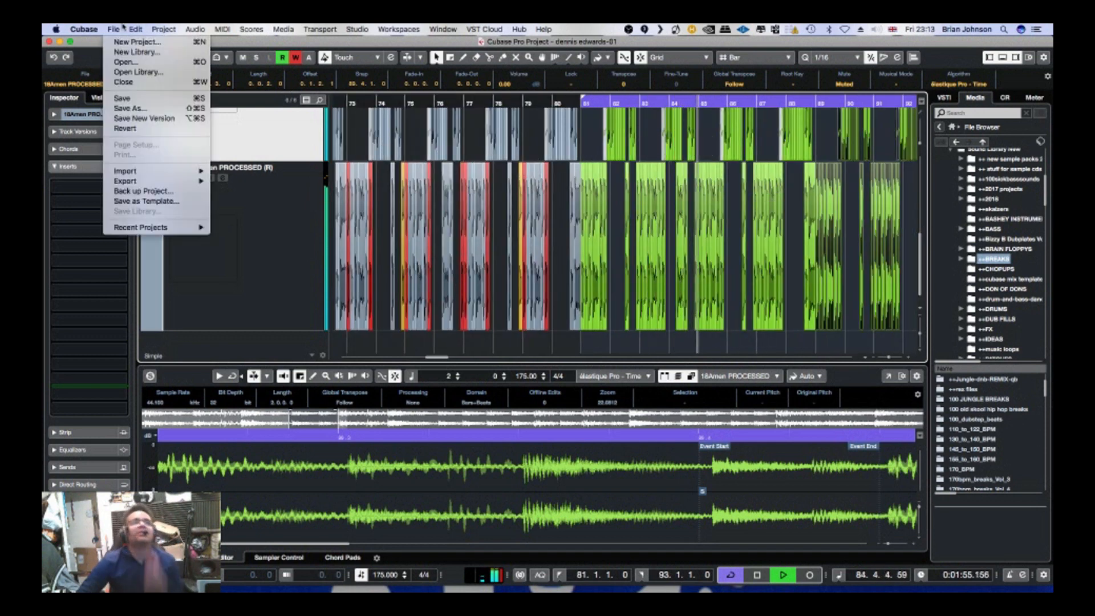
left_click(131, 98)
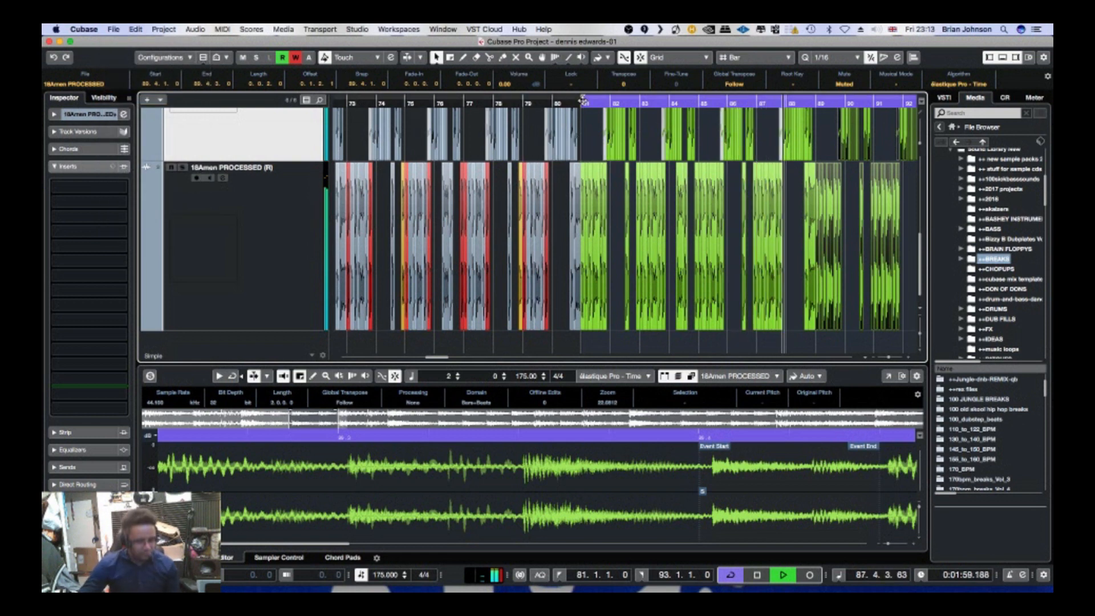
key("g")
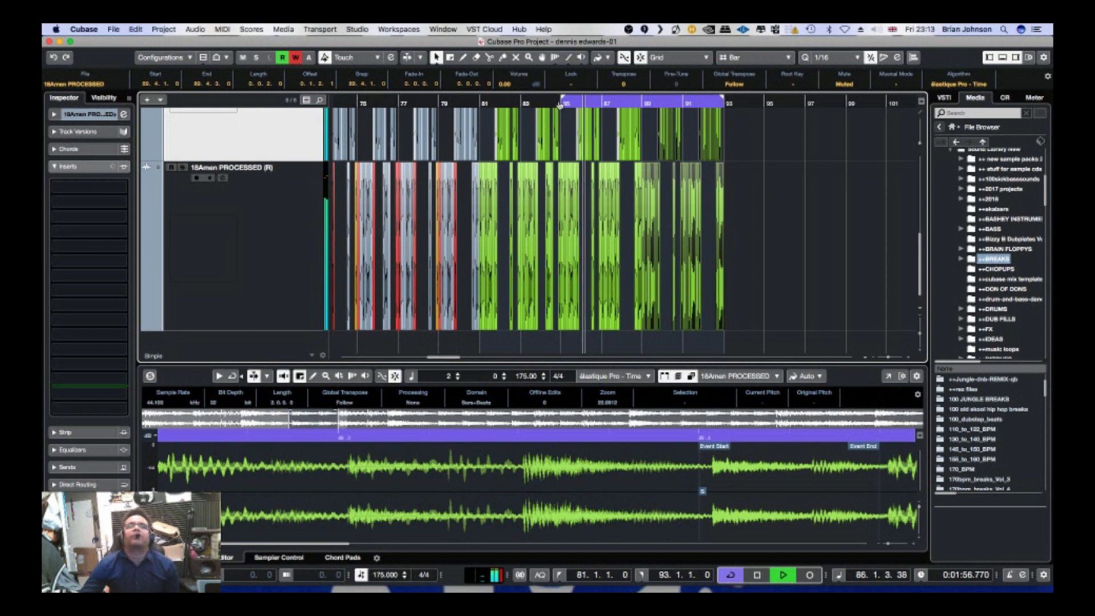
left_click(754, 143)
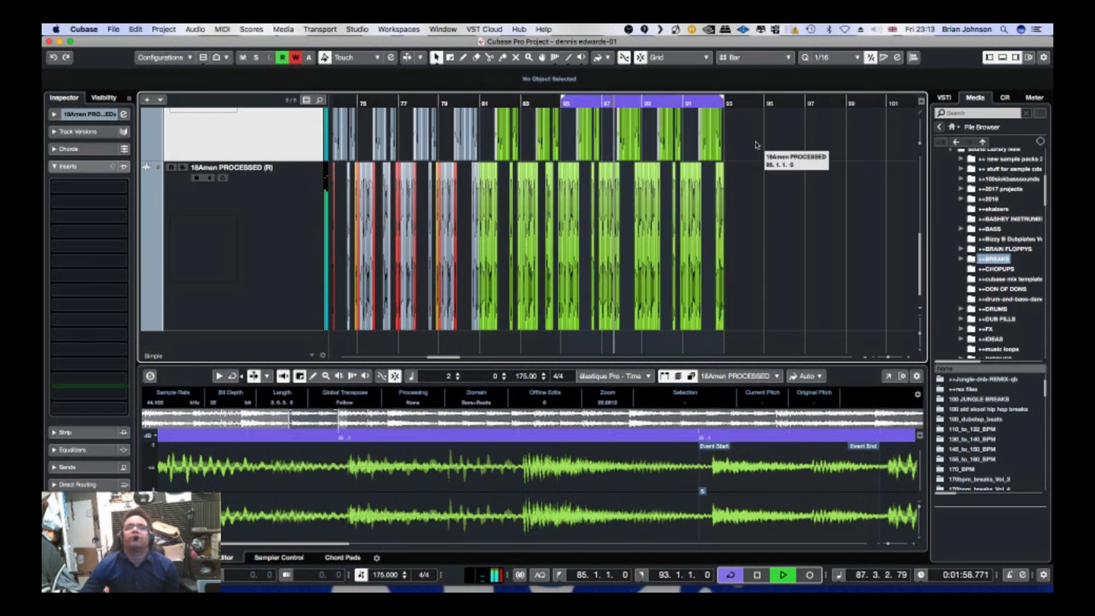
- Select all slices on the upper 18Amen PROCESSED track from bar 85 to bar 93, leaving out the four muted ones
scroll(754, 143, "up", 2)
key("h")
key("h")
key("h")
key("h")
key("h")
key("h")
key("h")
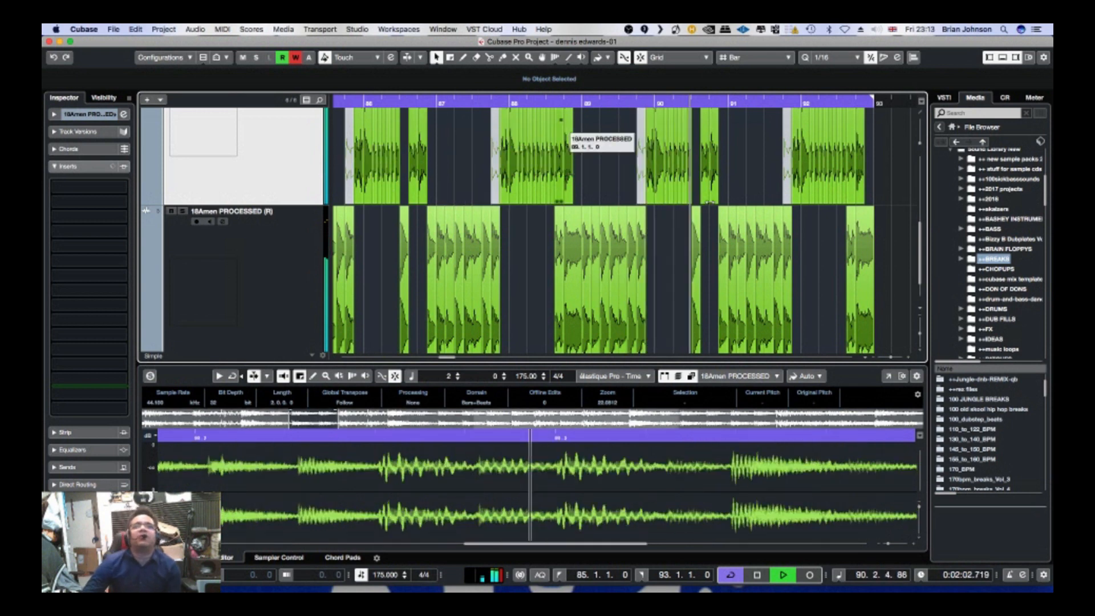
left_click(796, 167)
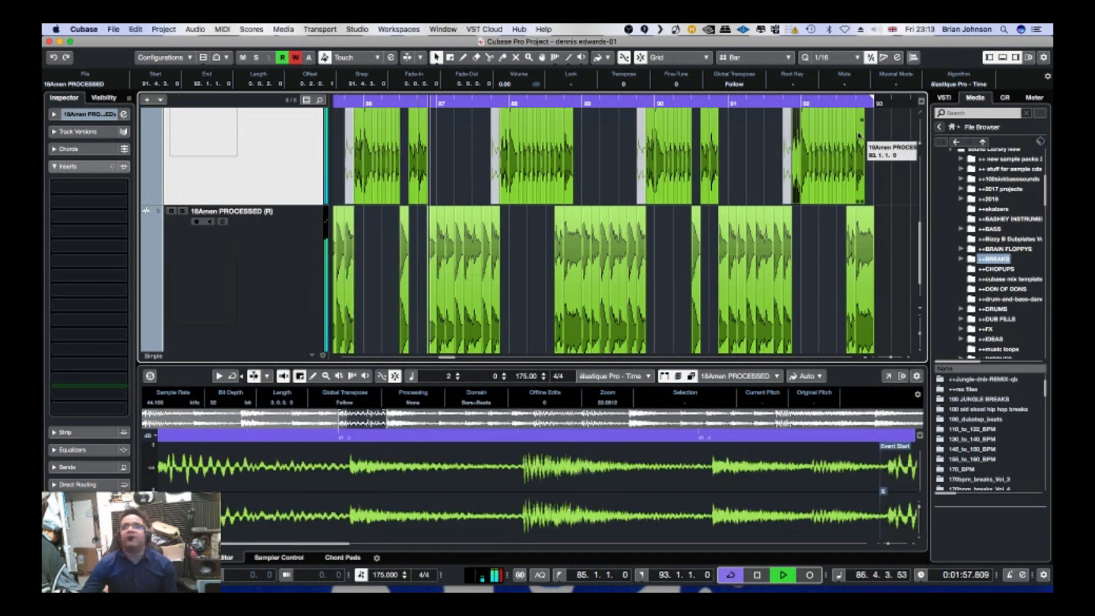
left_click_drag(876, 136, 354, 171)
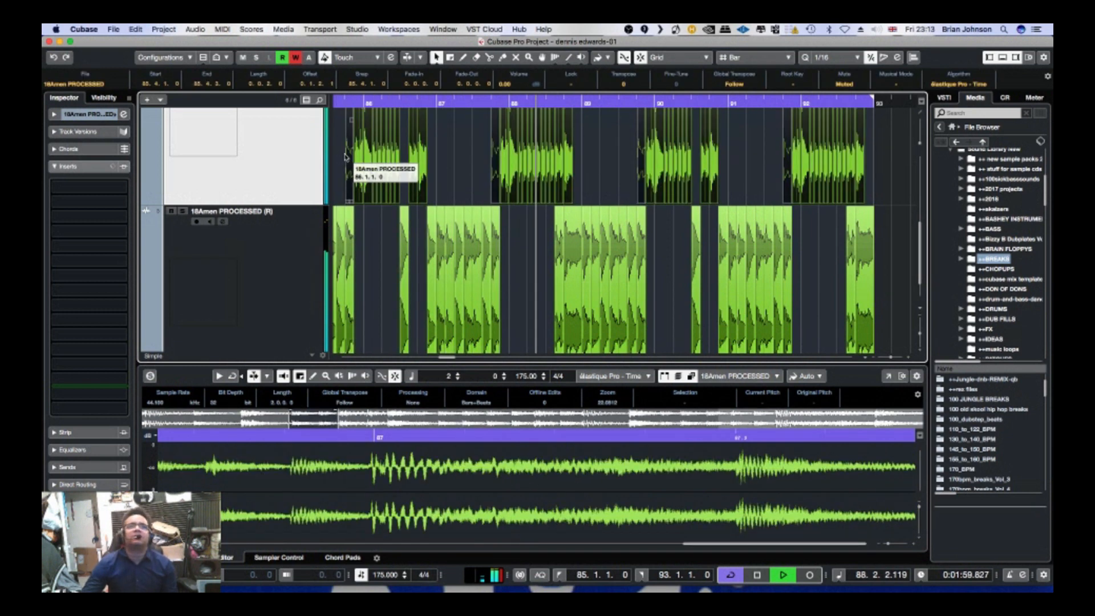
left_click(495, 155, "shift")
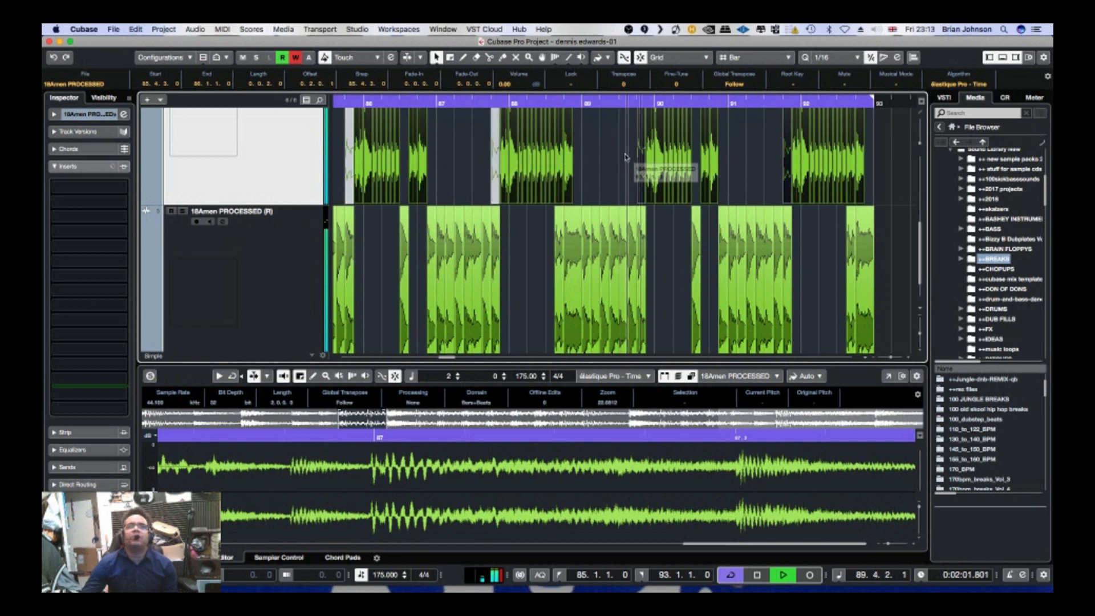
left_click(641, 155, "shift")
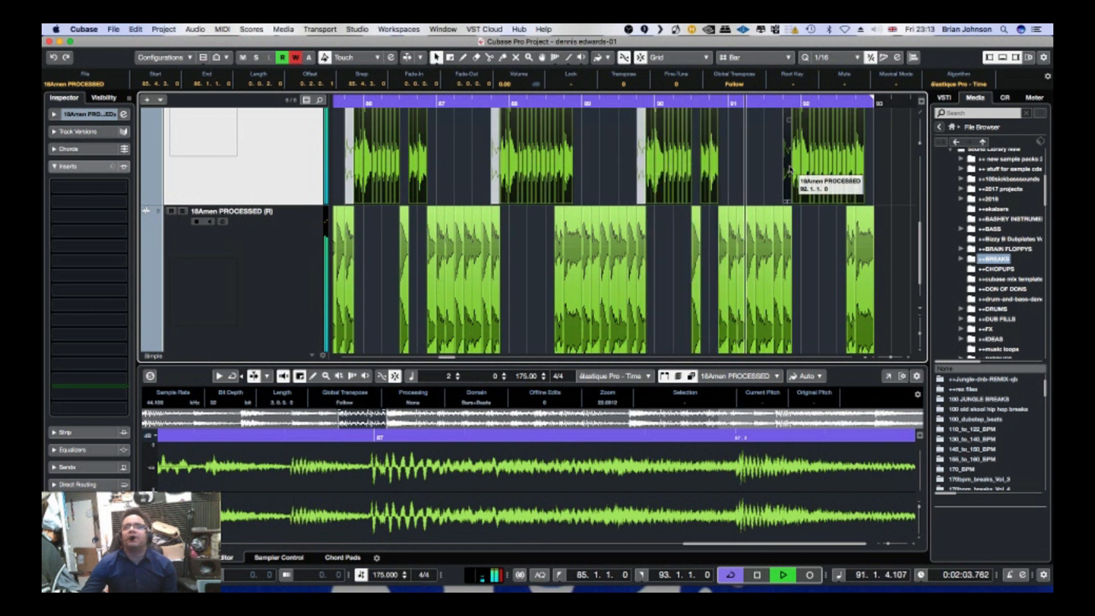
left_click(789, 170, "shift")
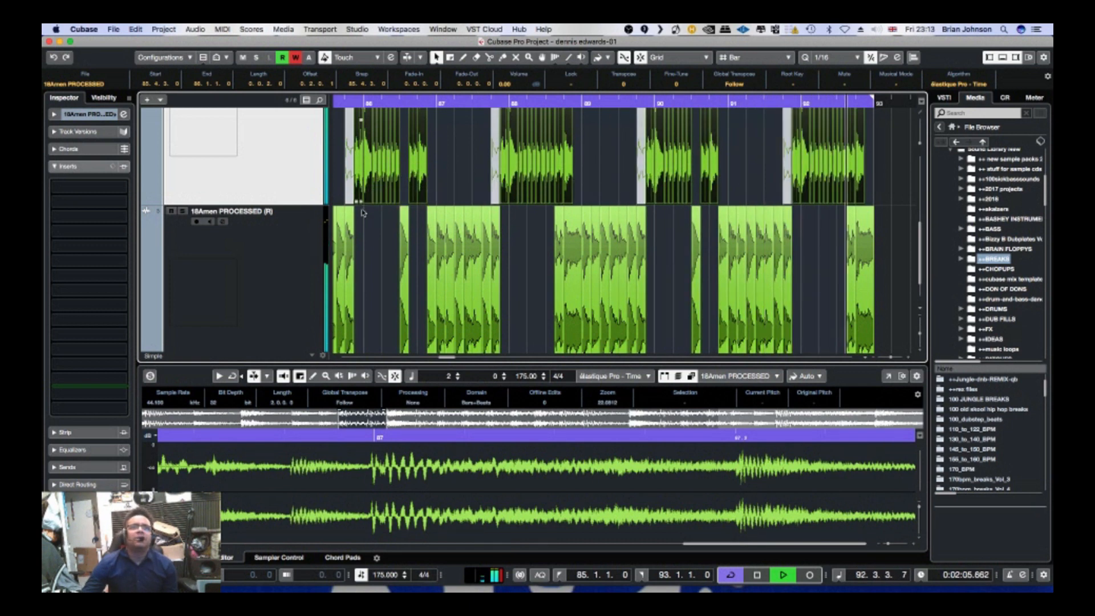
- Try to move the selected slices down onto the 18Amen PROCESSED (R) track with the Bar grid, and undo the move
left_click_drag(362, 213, 363, 238)
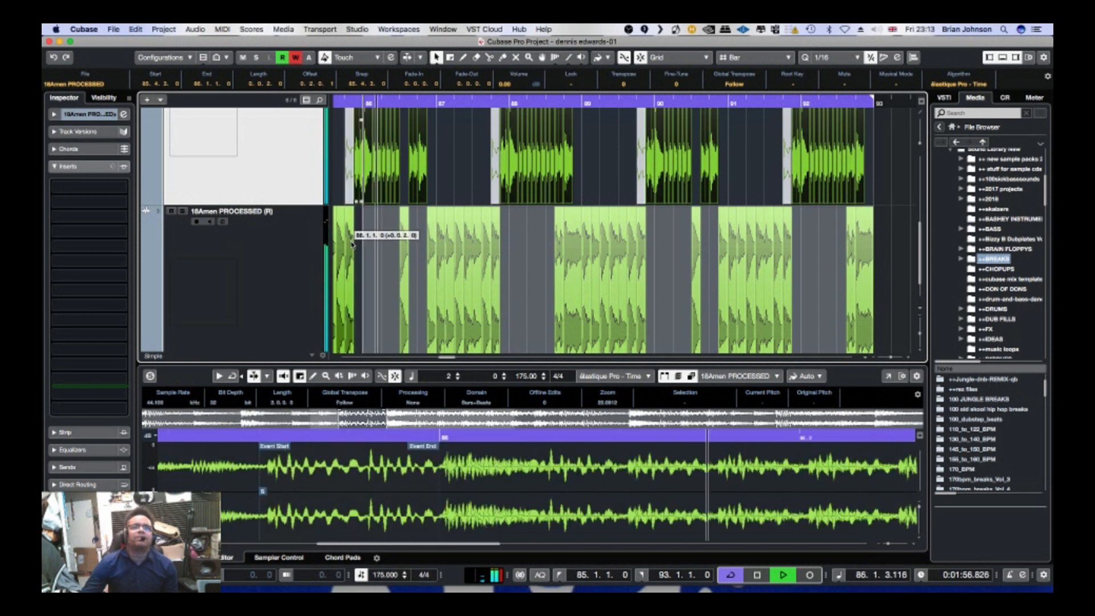
left_click_drag(351, 245, 351, 244)
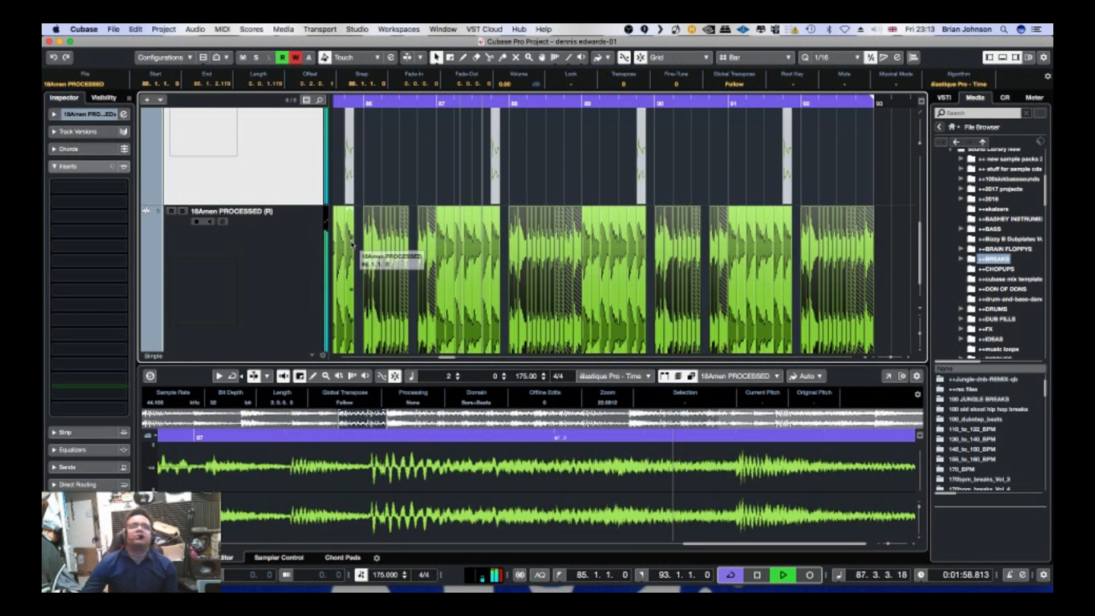
key("super+z")
- Set the grid type to Use Quantize and move the selected slices straight down onto the 18Amen PROCESSED (R) track at the same time positions
left_click(749, 56)
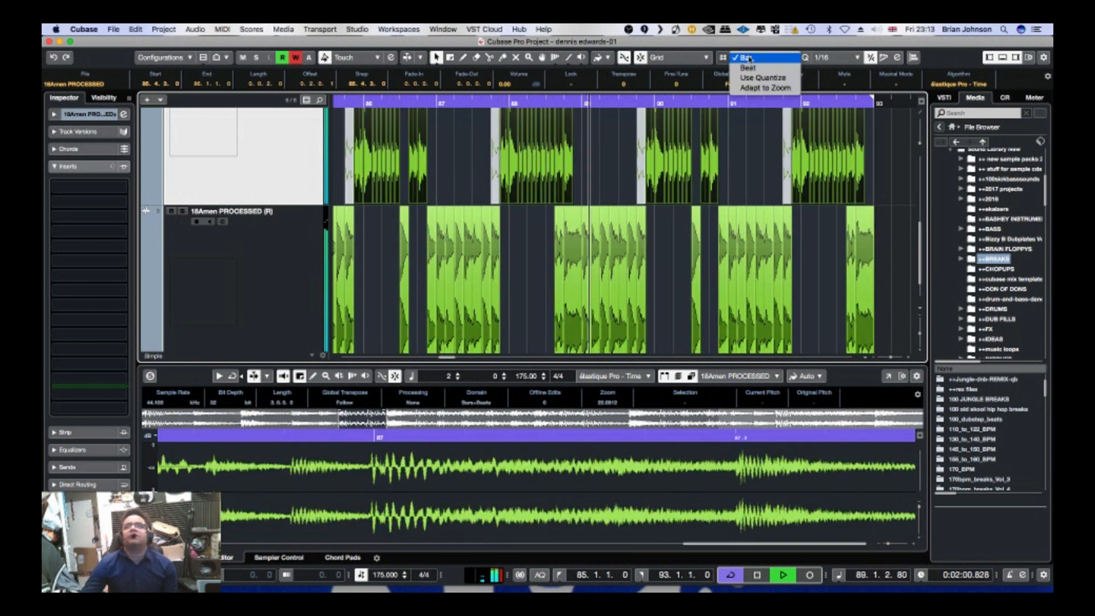
left_click(763, 78)
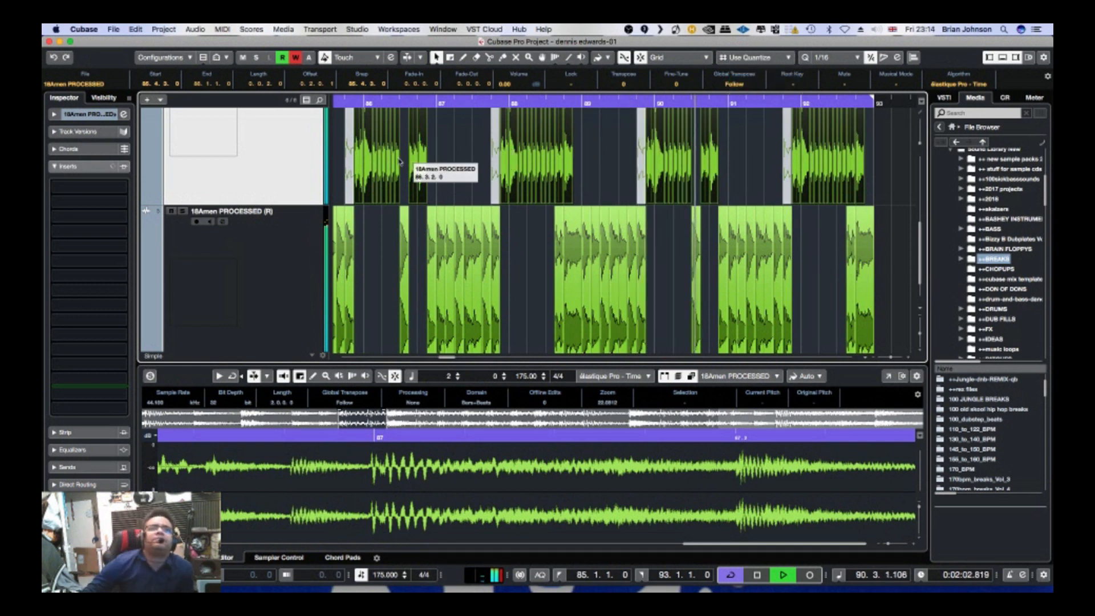
left_click_drag(358, 194, 358, 257)
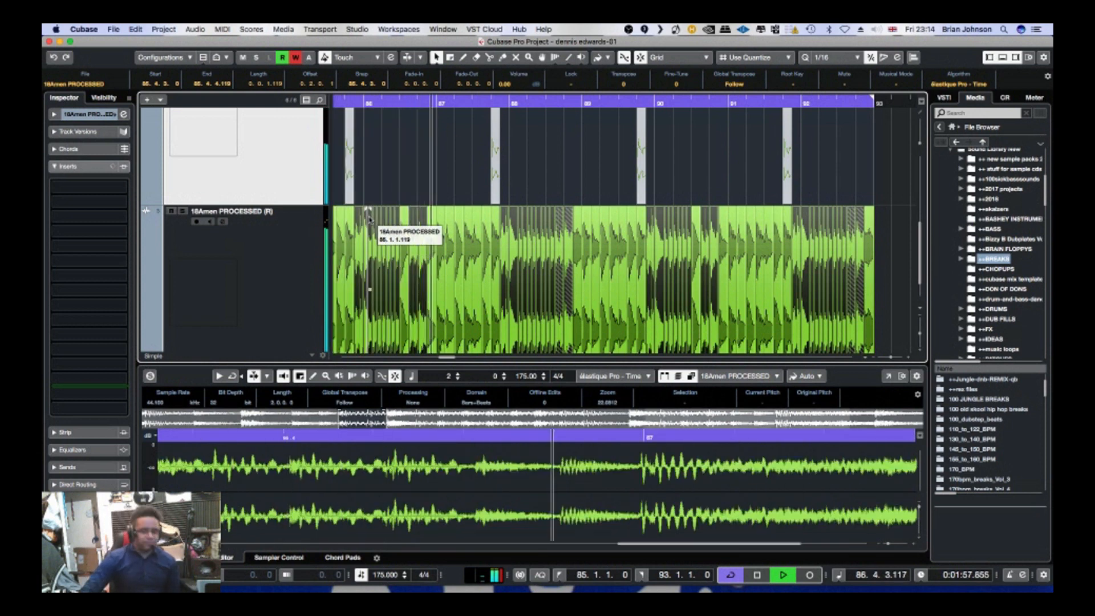
- Unmute the last muted slice at the end of bar 91 on the upper track with the Mute tool, and return to the selection tool
key("g")
key("g")
key("g")
key("g")
key("g")
key("g")
left_click(728, 175)
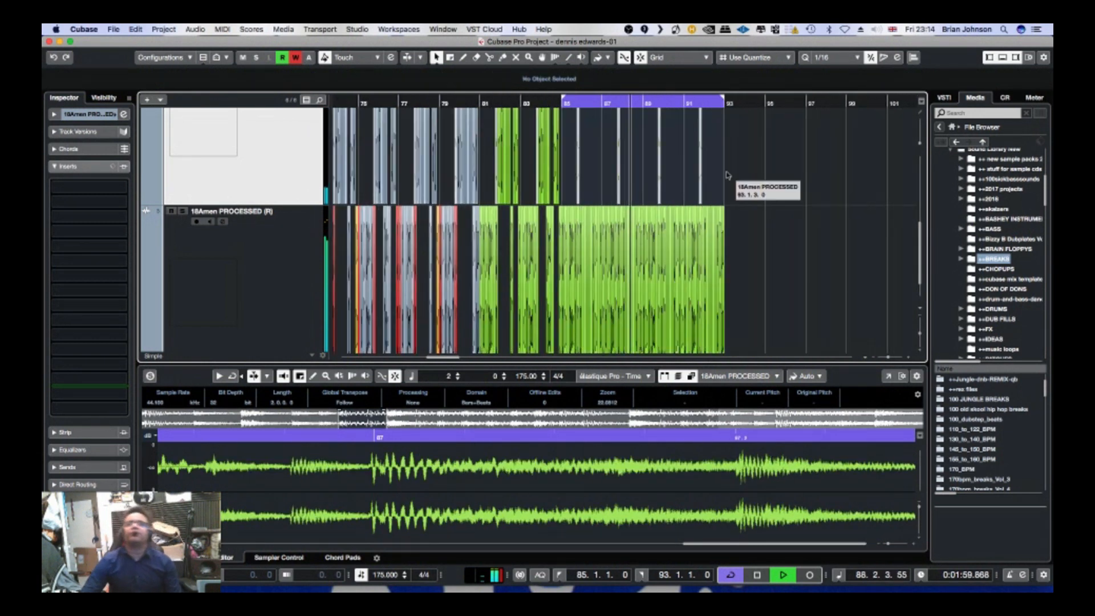
right_click(723, 162)
left_click(802, 162)
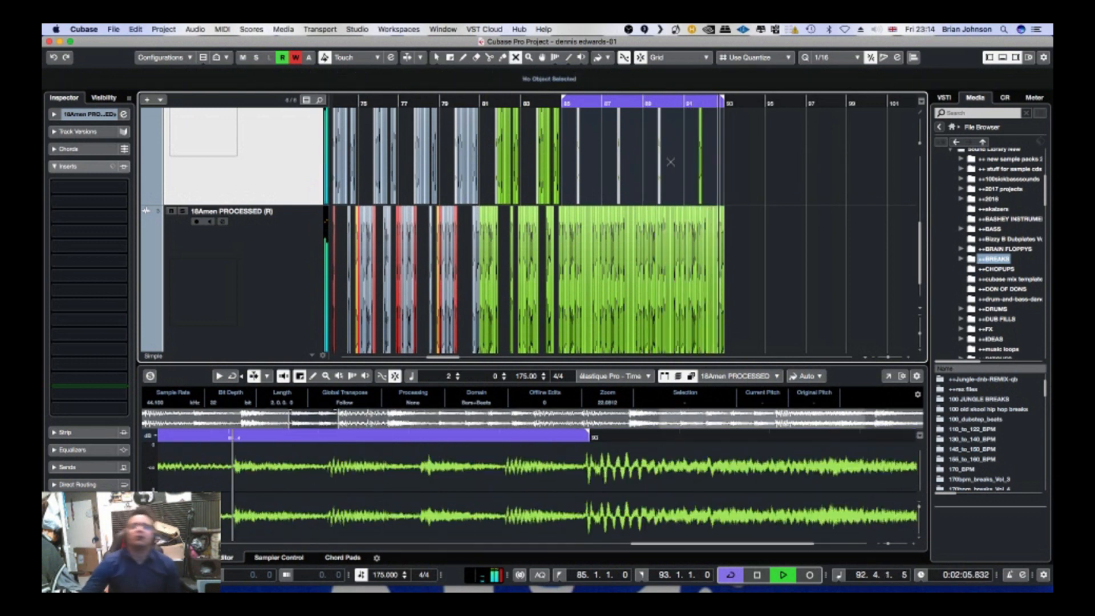
right_click(712, 164)
left_click(712, 165)
- Examine the combined slices on the 18Amen PROCESSED (R) track across the loop from bar 85 to bar 93
key("h")
key("h")
key("h")
key("h")
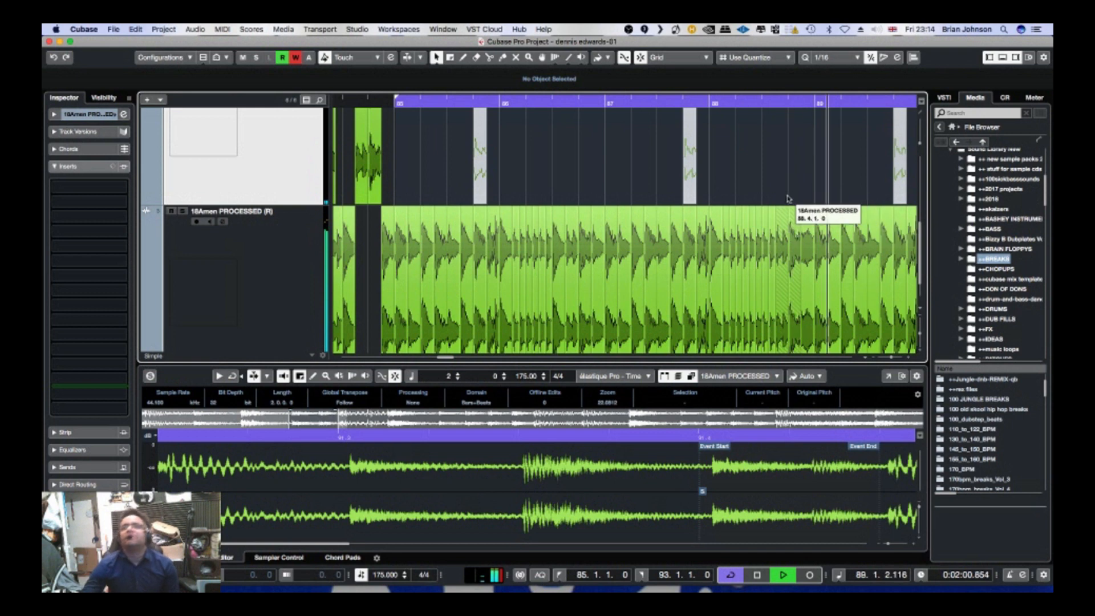
key("g")
key("g")
key("g")
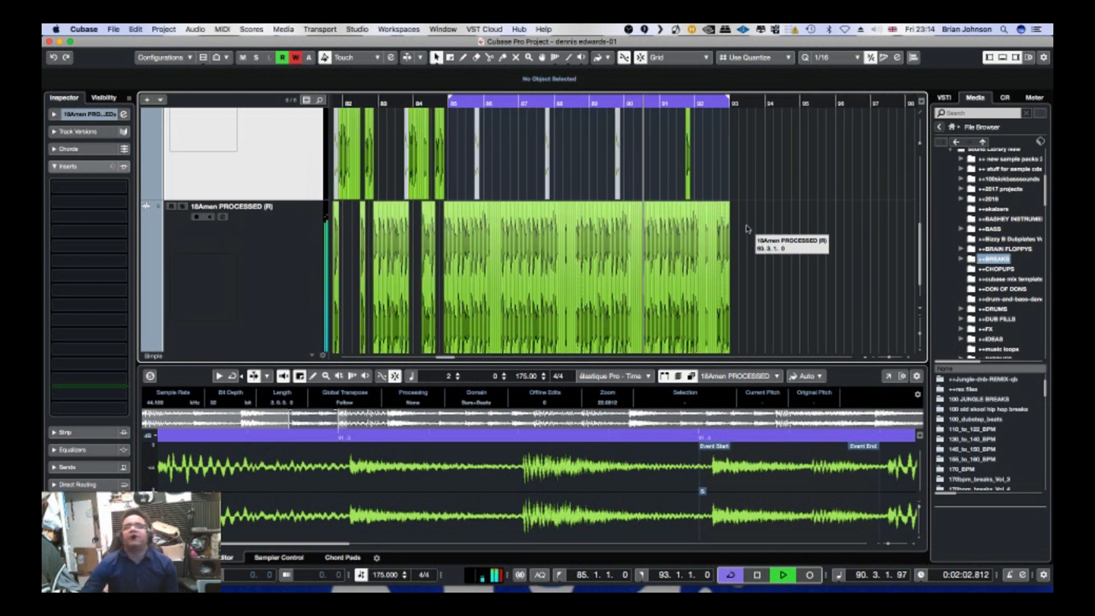
key("shift+g")
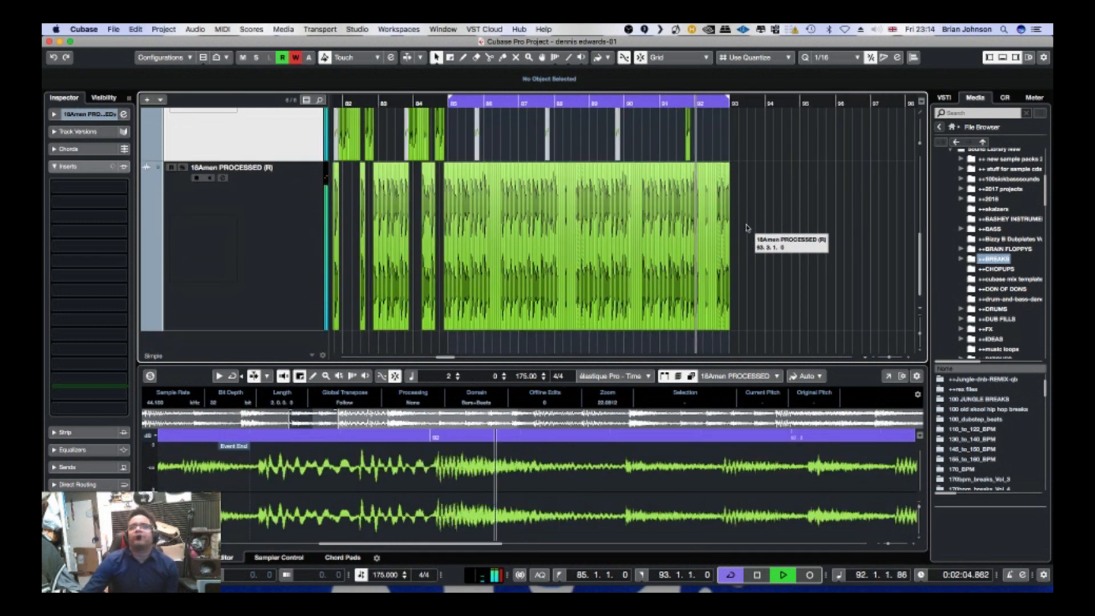
key("h")
key("h")
key("h")
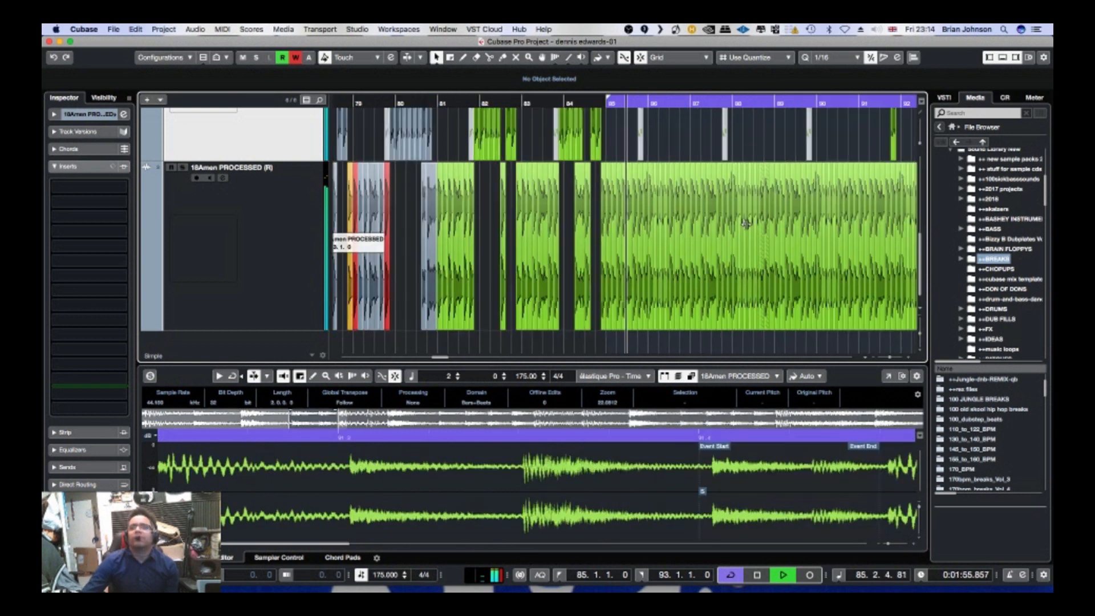
key("h")
key("h")
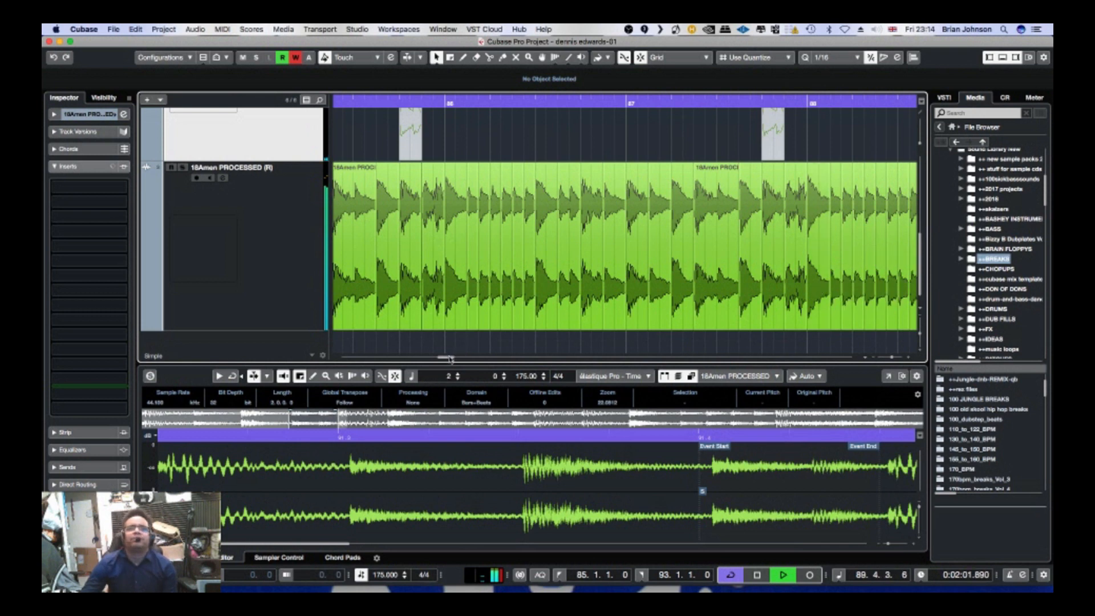
left_click_drag(449, 358, 449, 359)
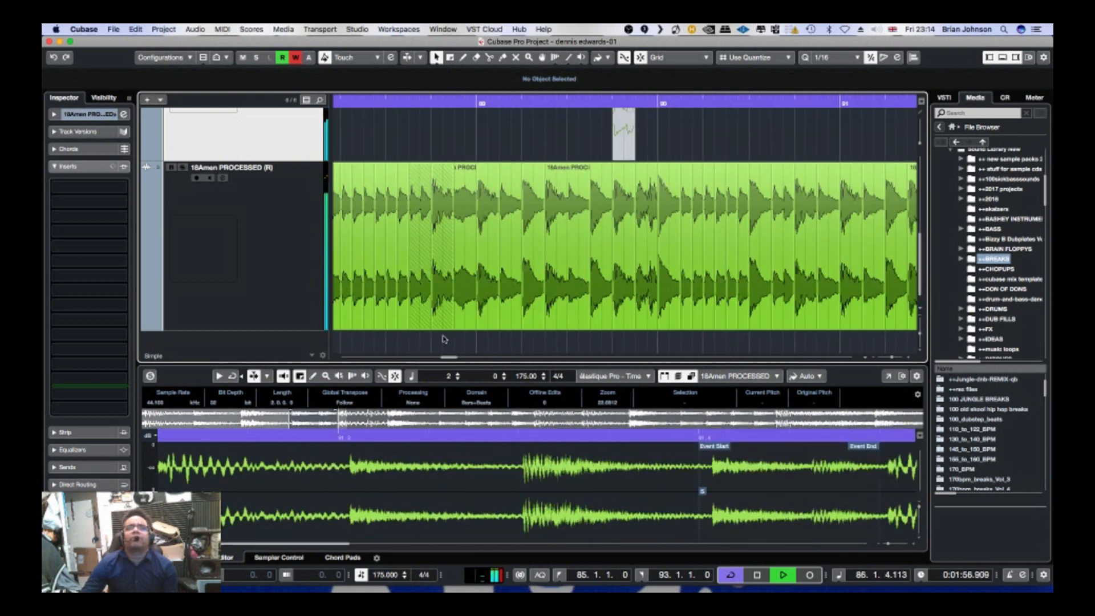
- Inspect individual slices around bars 88 to 90 and the whole looped section on the 18Amen PROCESSED (R) track
left_click(423, 228)
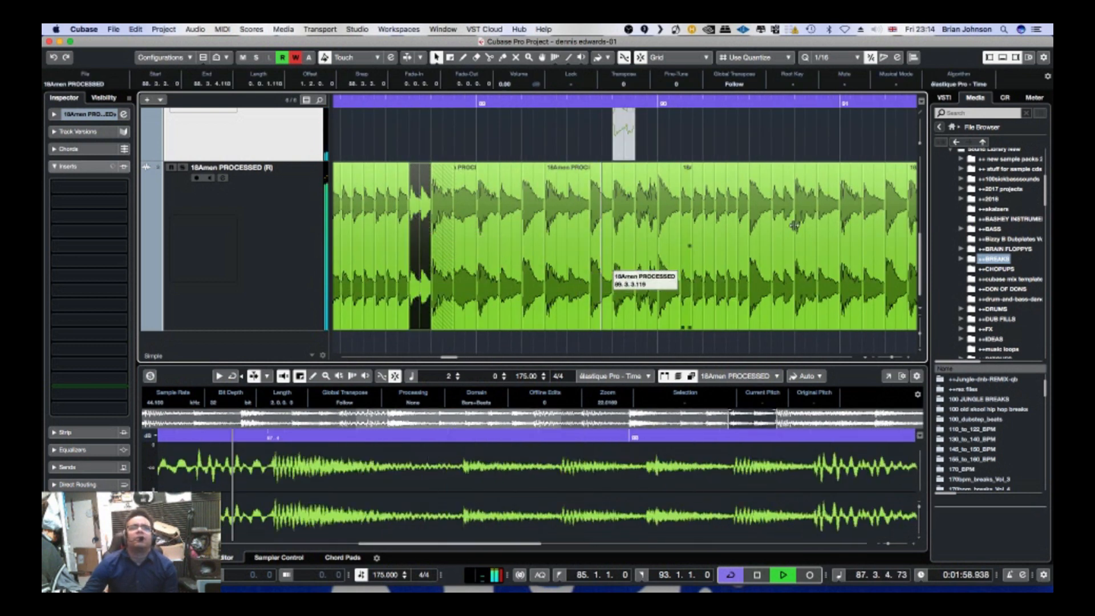
left_click_drag(833, 213, 712, 232)
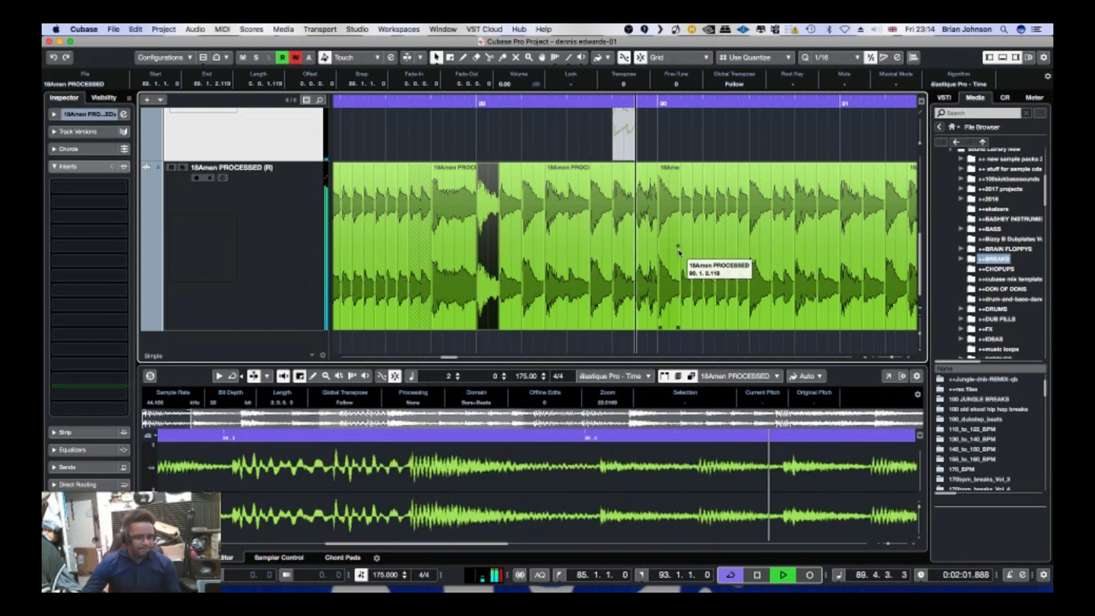
key("g")
key("g")
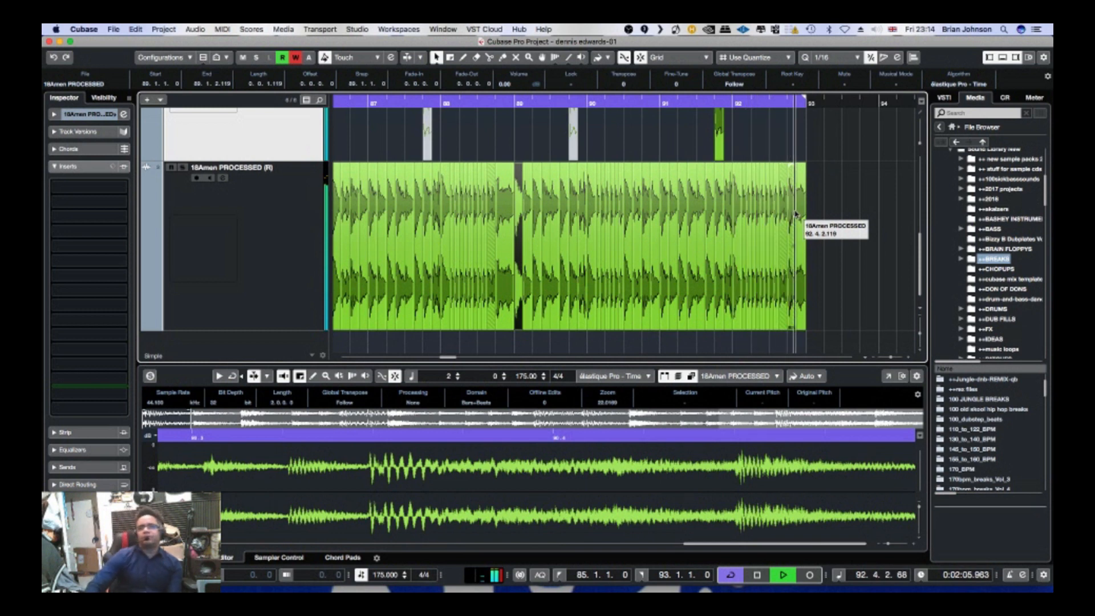
key("g")
key("g")
key("g")
key("g")
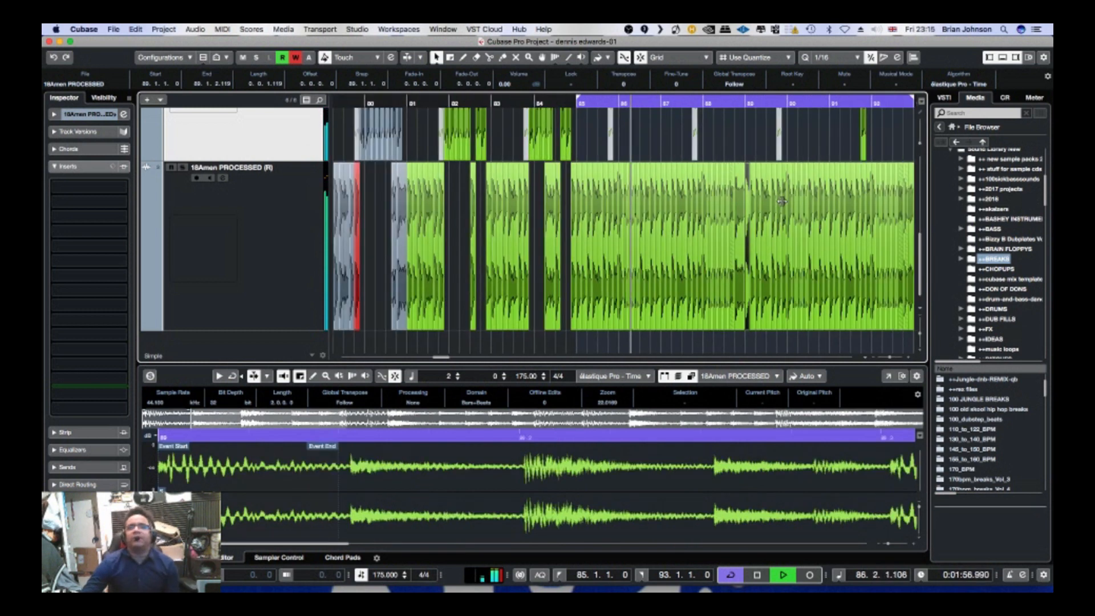
key("h")
key("h")
key("h")
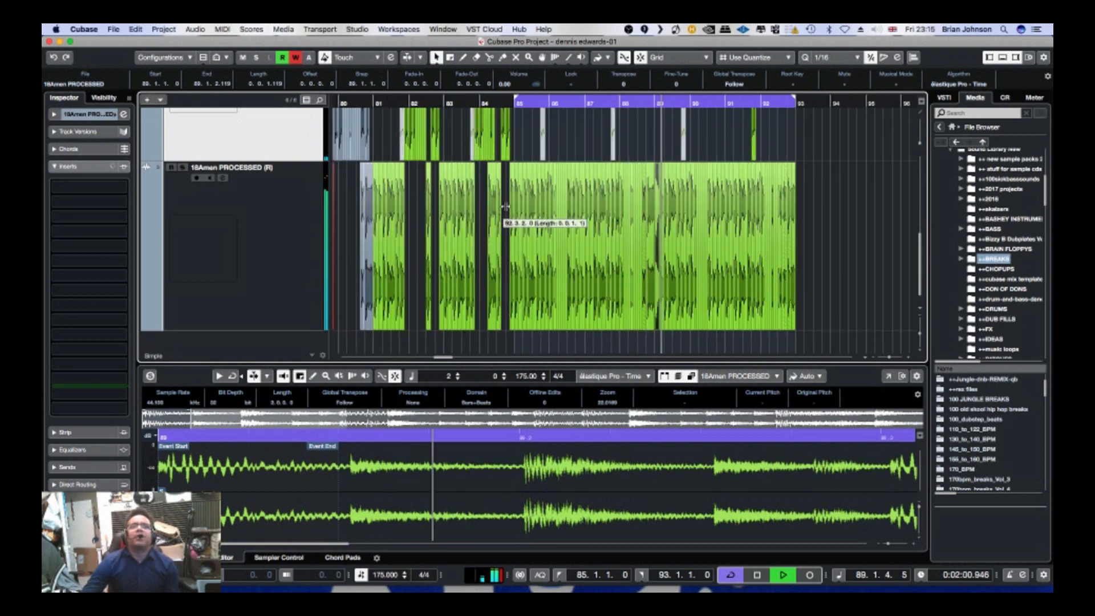
key("h")
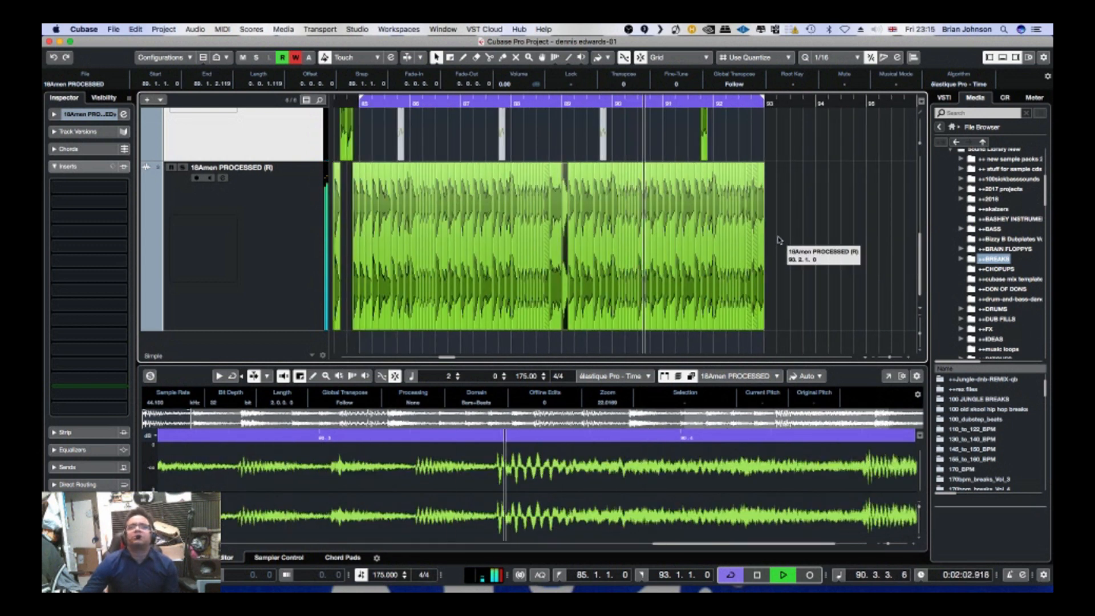
- Glue all slices in the bar 85 to 93 section of the 18Amen PROCESSED (R) track into one part and return to the selection tool
left_click_drag(781, 236, 388, 231)
right_click(391, 229)
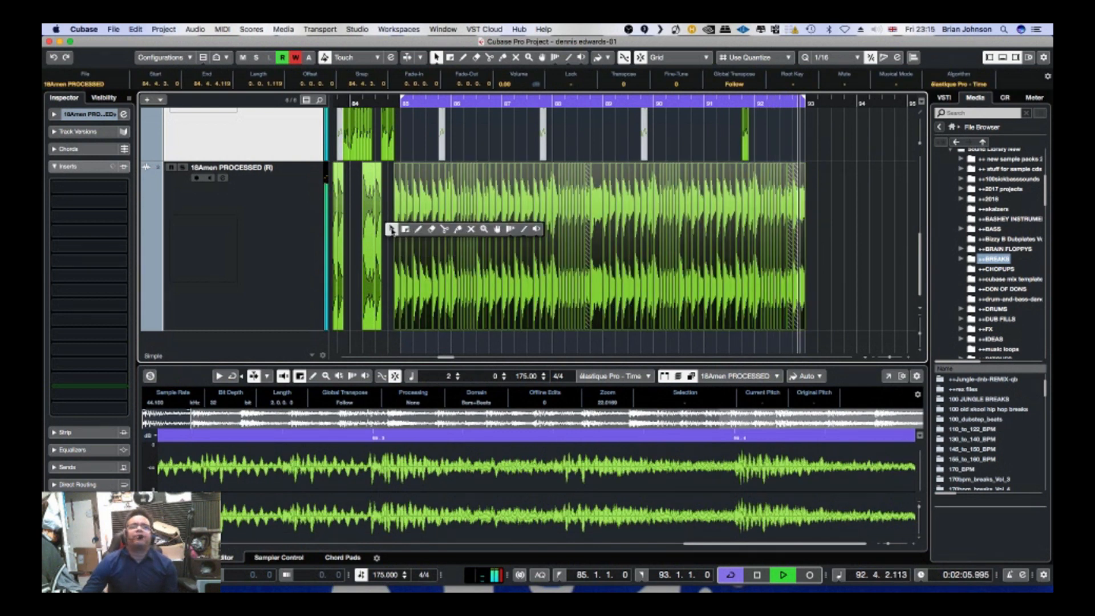
left_click(458, 229)
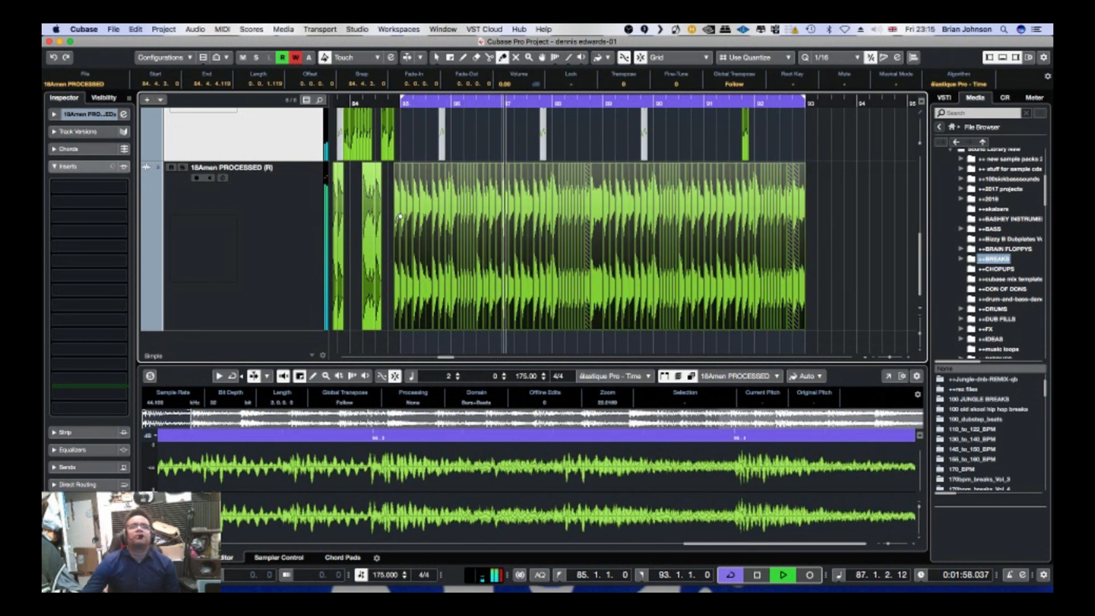
left_click(404, 215)
right_click(771, 189)
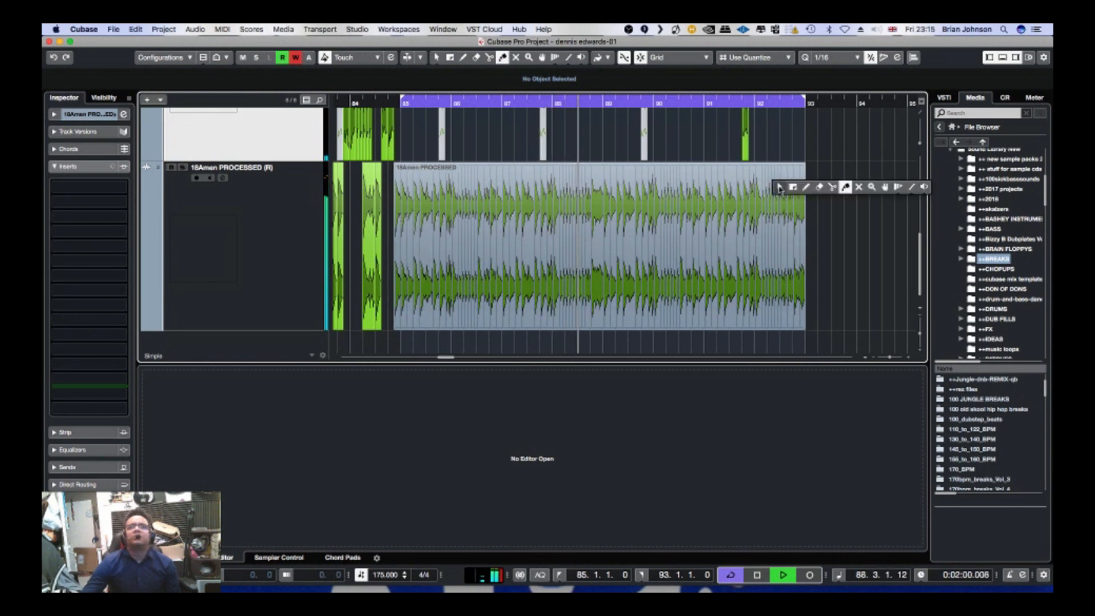
left_click(780, 189)
left_click(701, 199)
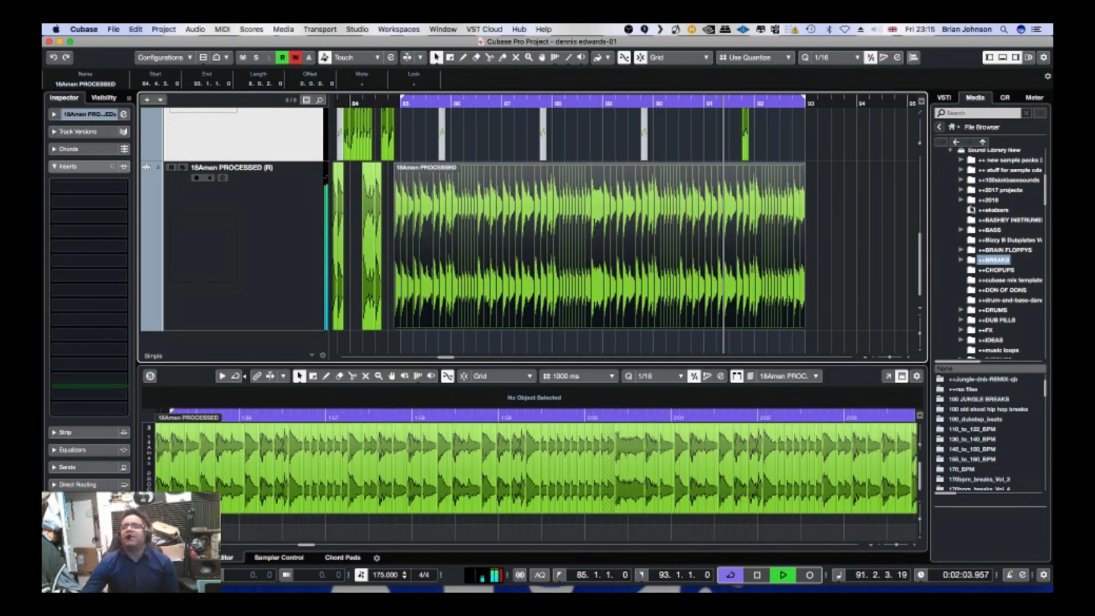
- Try to copy the glued part directly behind itself on the same track, and undo the copy
scroll(964, 206, "up", 3)
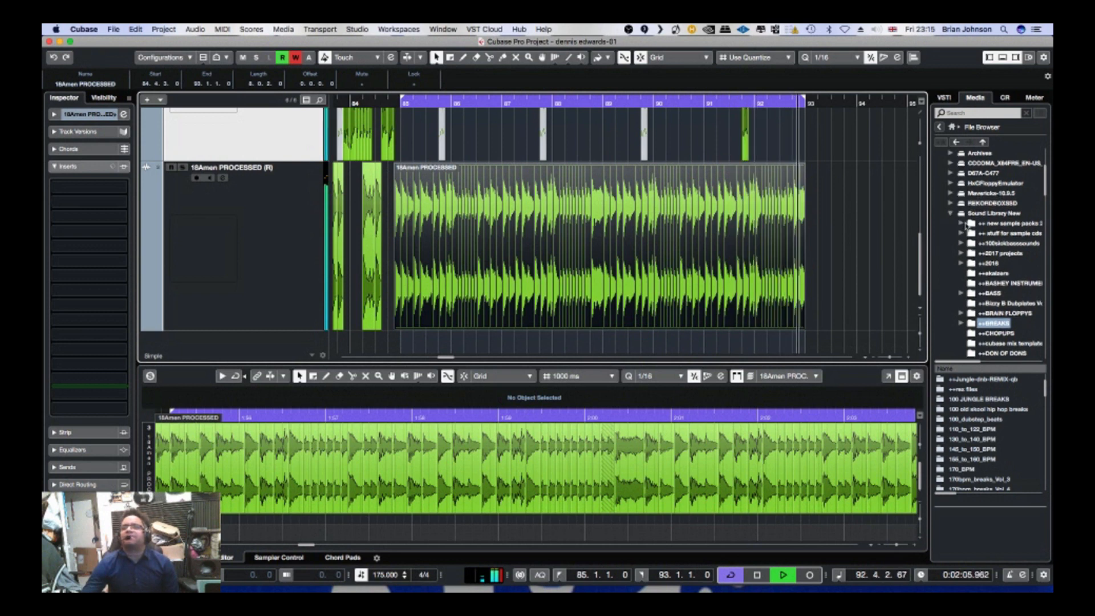
scroll(964, 228, "down", 2)
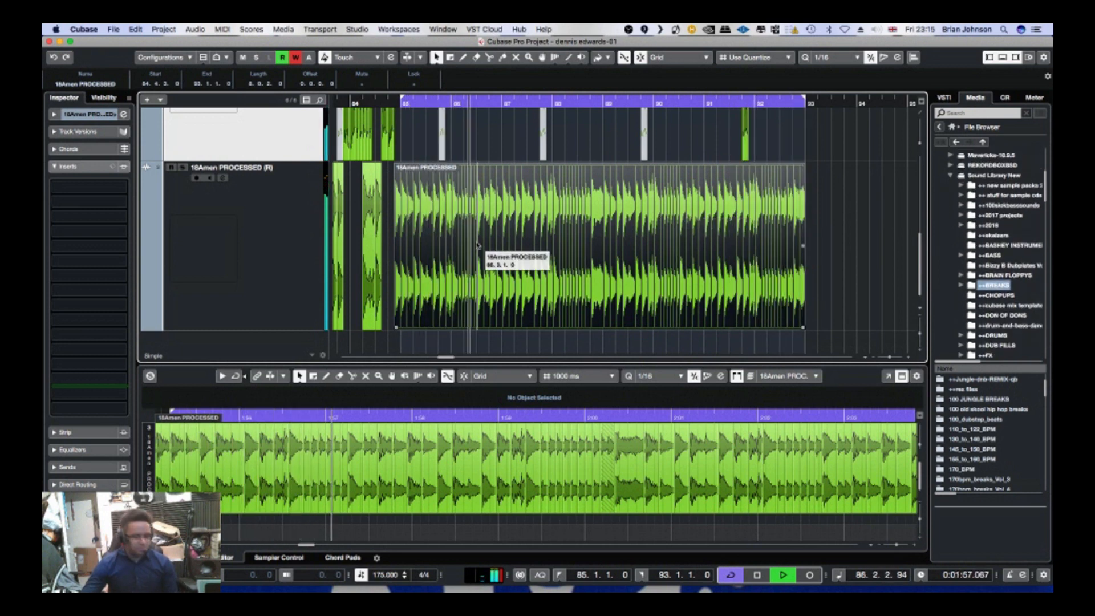
key("f")
key("g")
key("g")
key("g")
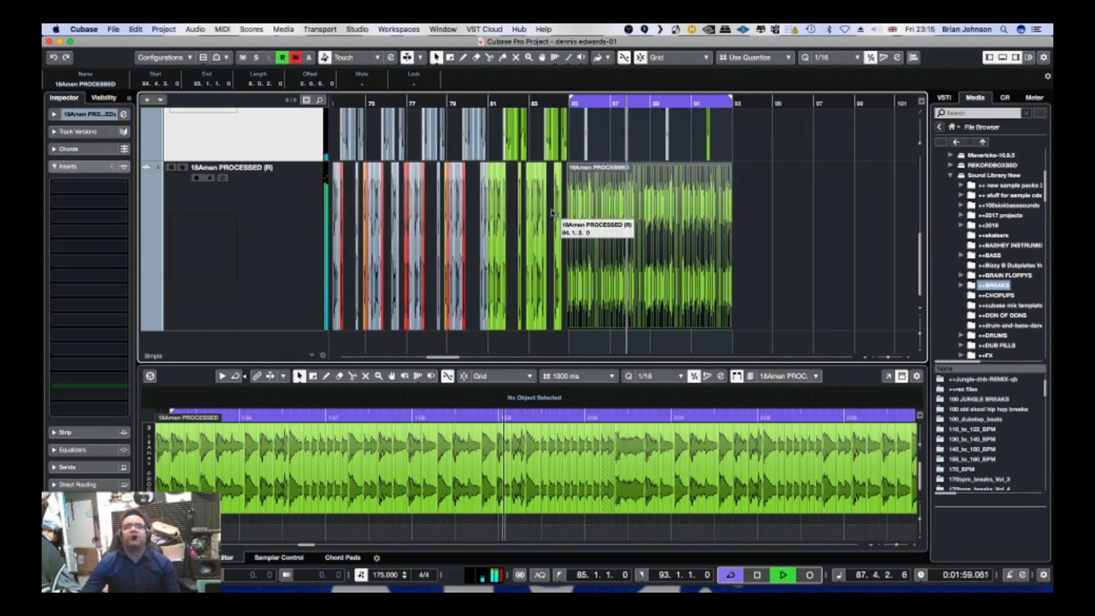
left_click_drag(585, 209, 750, 209)
key("super+z")
- Set the grid type to Bar to copy the glued part behind the original, and extend the loop end to bar 101
left_click(756, 59)
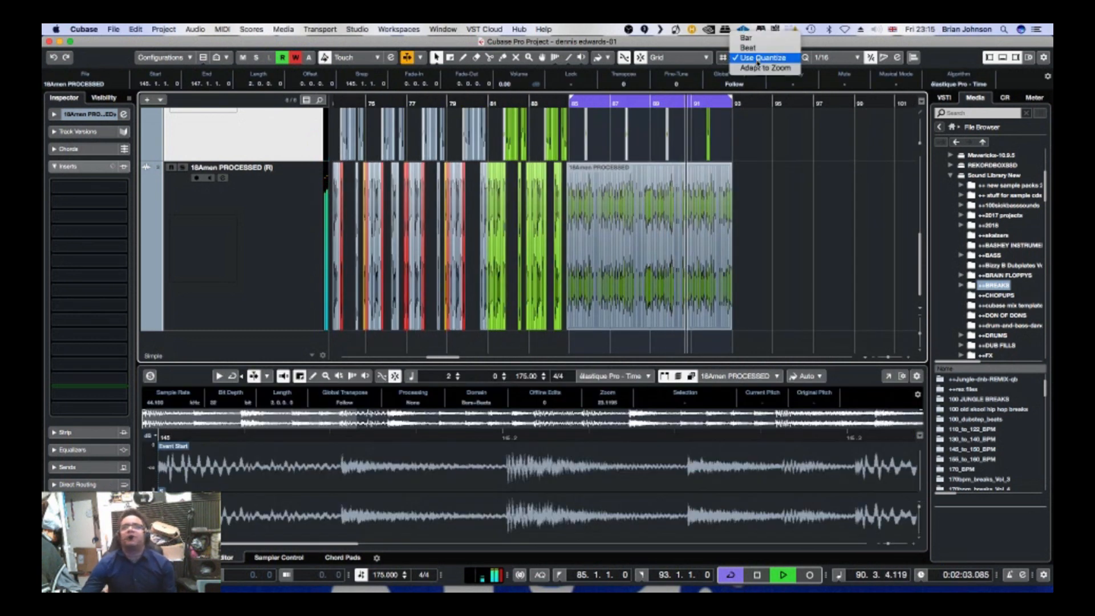
left_click(647, 192)
left_click_drag(641, 203, 807, 215)
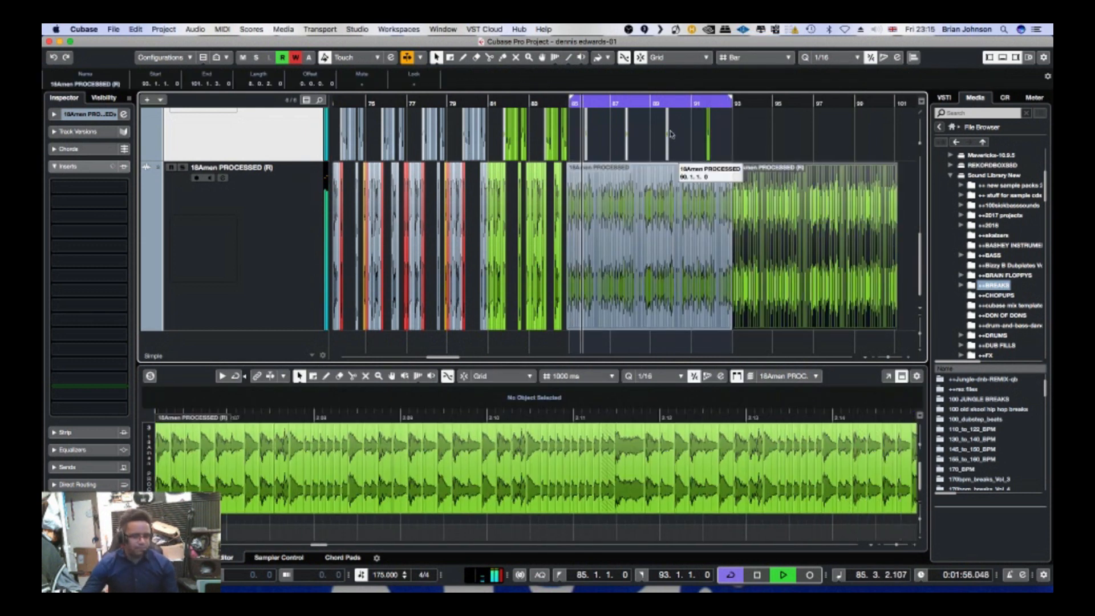
key("g")
left_click_drag(726, 100, 838, 101)
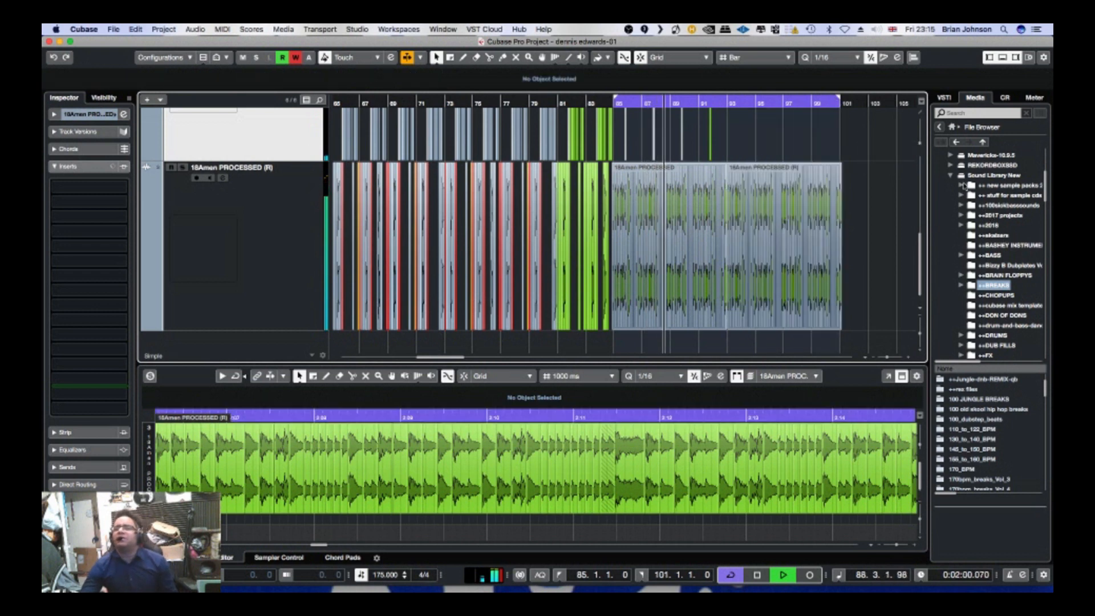
- Expand the ++FX folder in the file browser and look through its subfolders
scroll(992, 242, "down", 3)
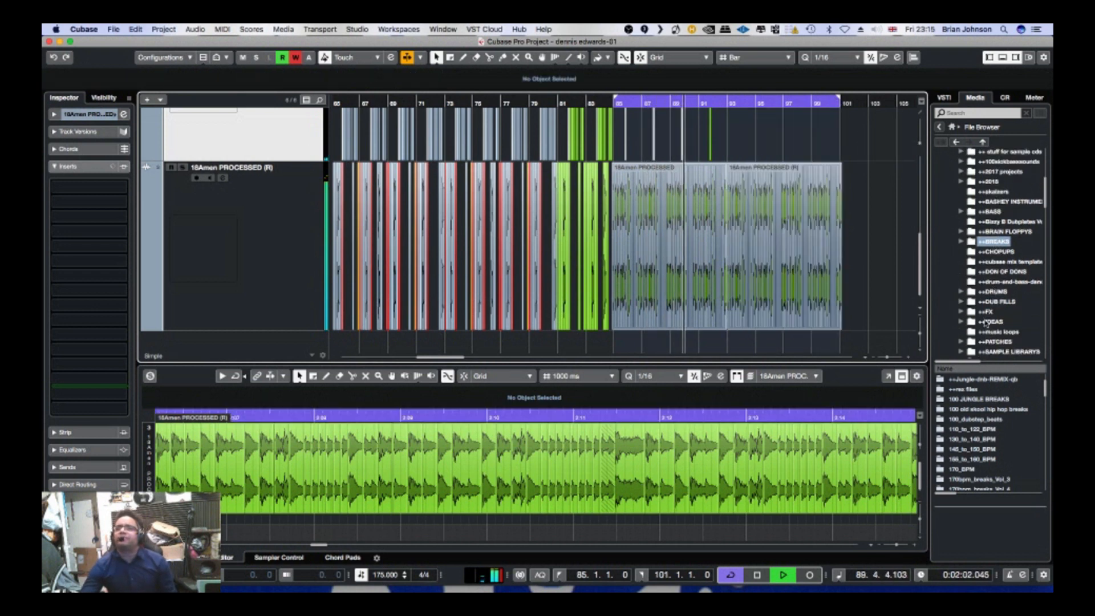
left_click(971, 313)
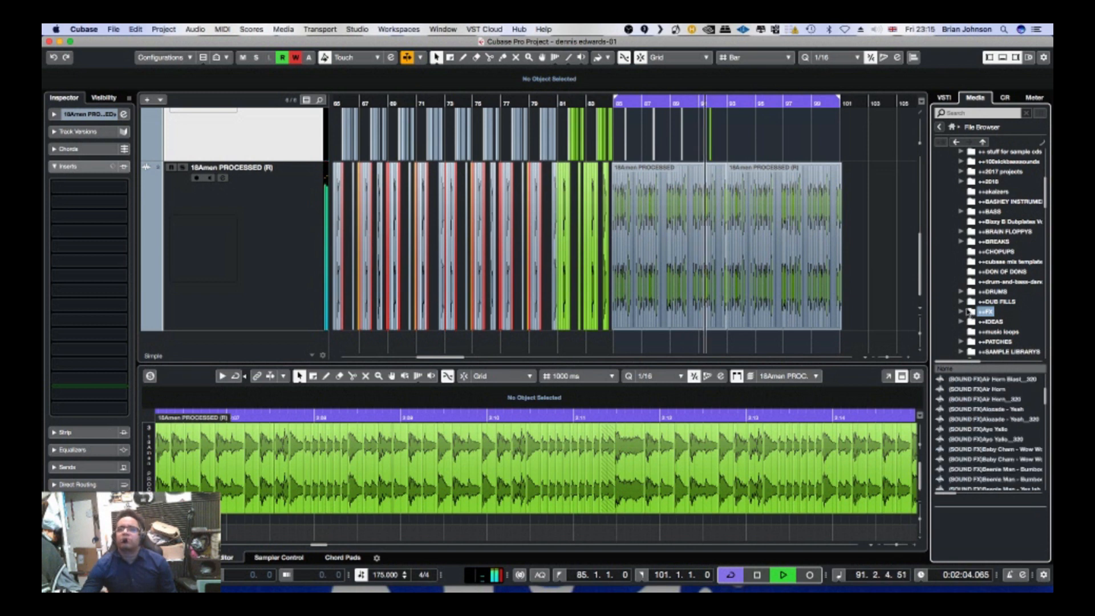
left_click(962, 312)
scroll(992, 274, "down", 4)
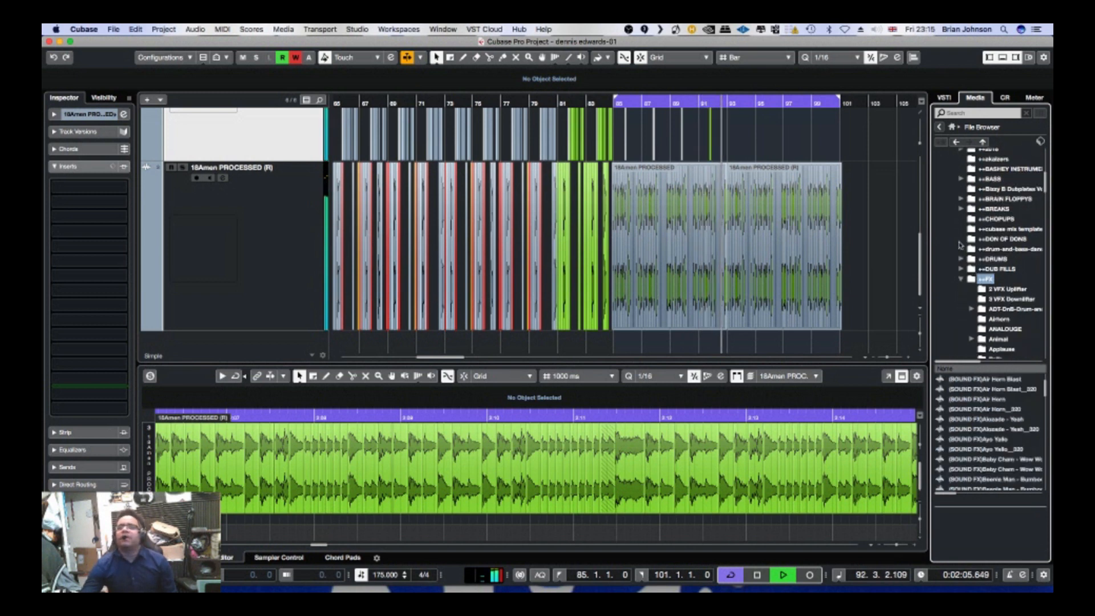
- Delete the copied part that follows the original from bar 93, and restart playback
key("h")
key("h")
left_click(853, 197)
key("h")
scroll(657, 214, "up", 2)
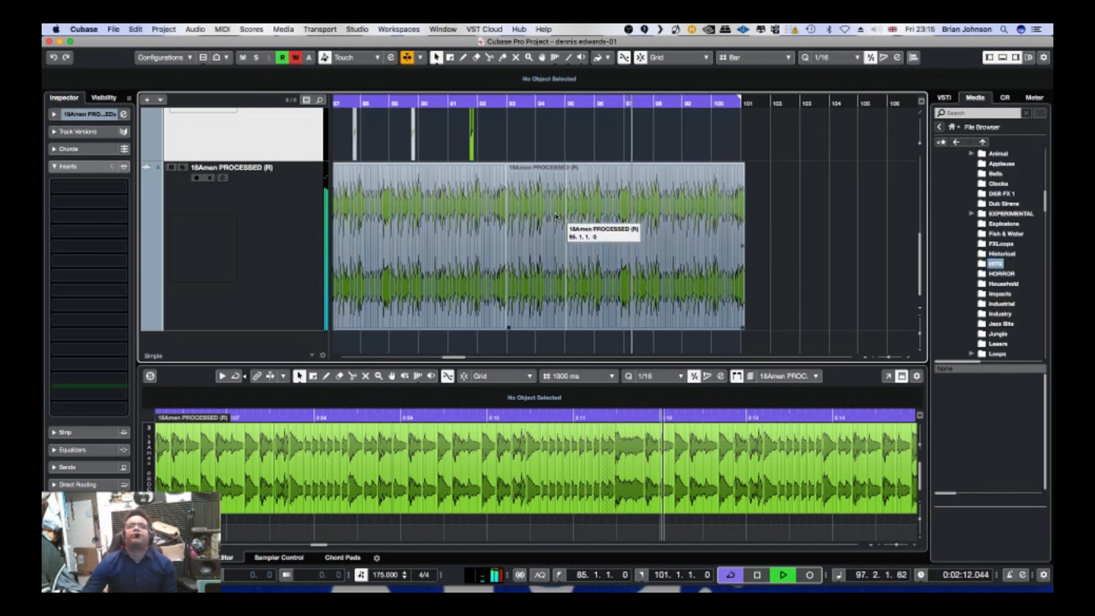
left_click(555, 216)
key("Delete")
key("space")
key("space")
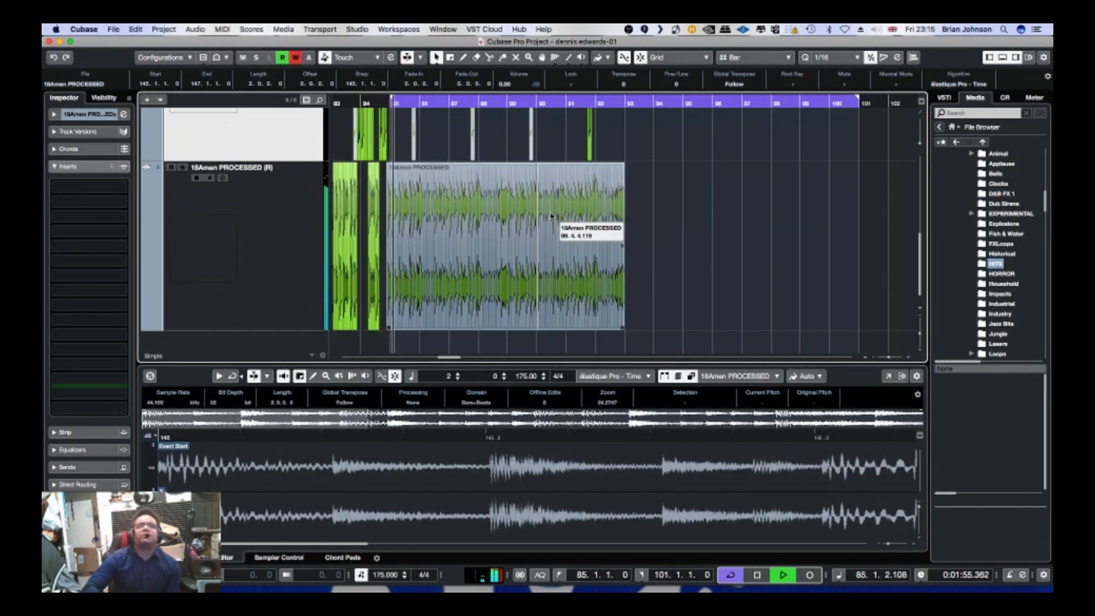
- Split the glued part at bar 85 and copy the resulting eight-bar part to bar 93
right_click(425, 189)
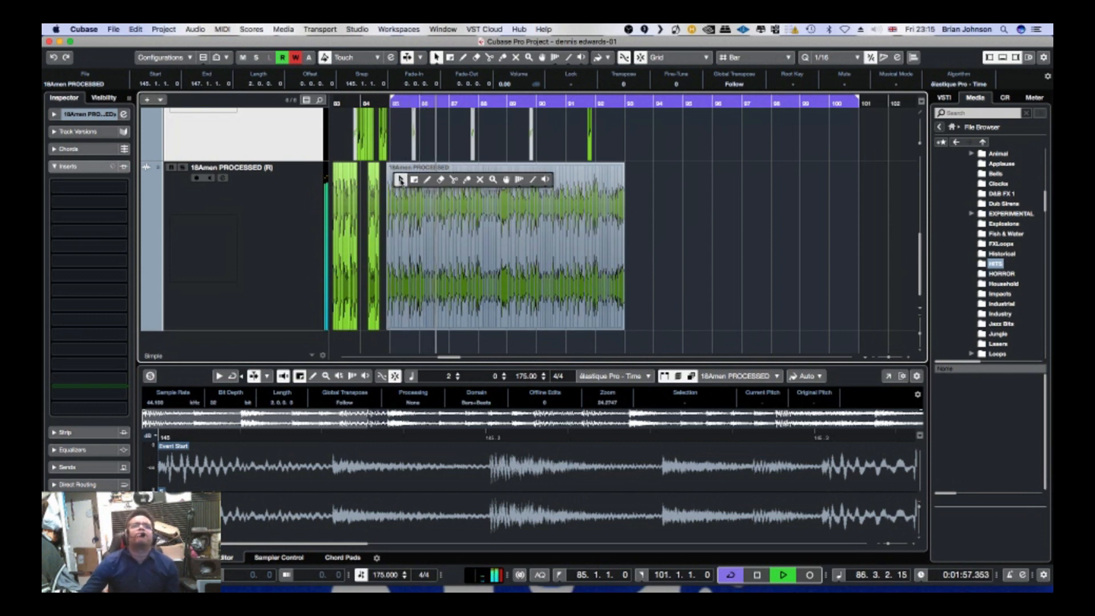
left_click(425, 178)
left_click(393, 180)
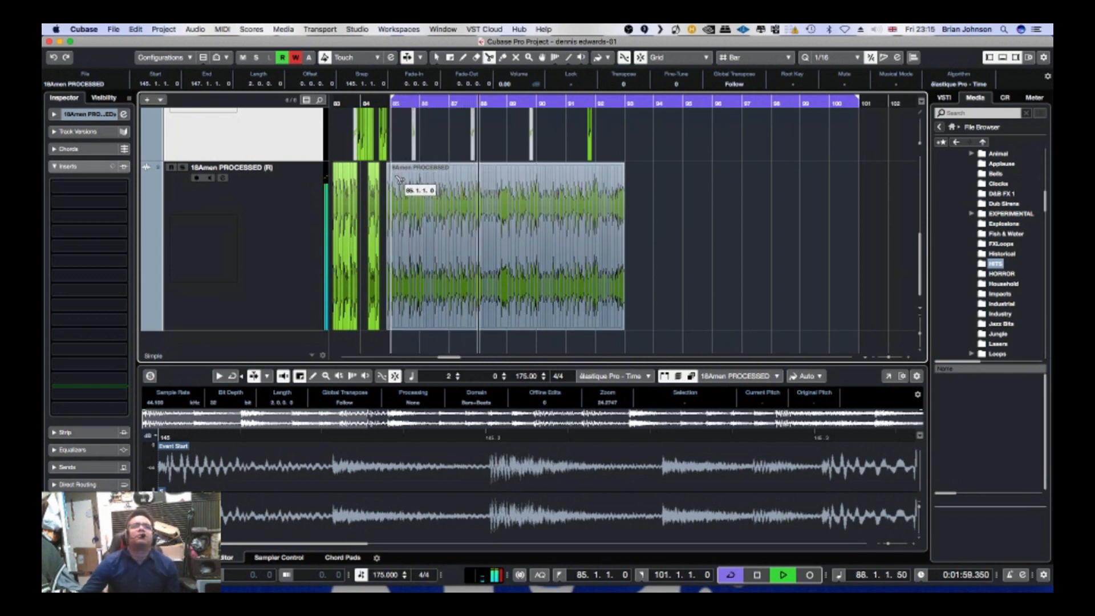
key("1")
left_click_drag(397, 177, 648, 201)
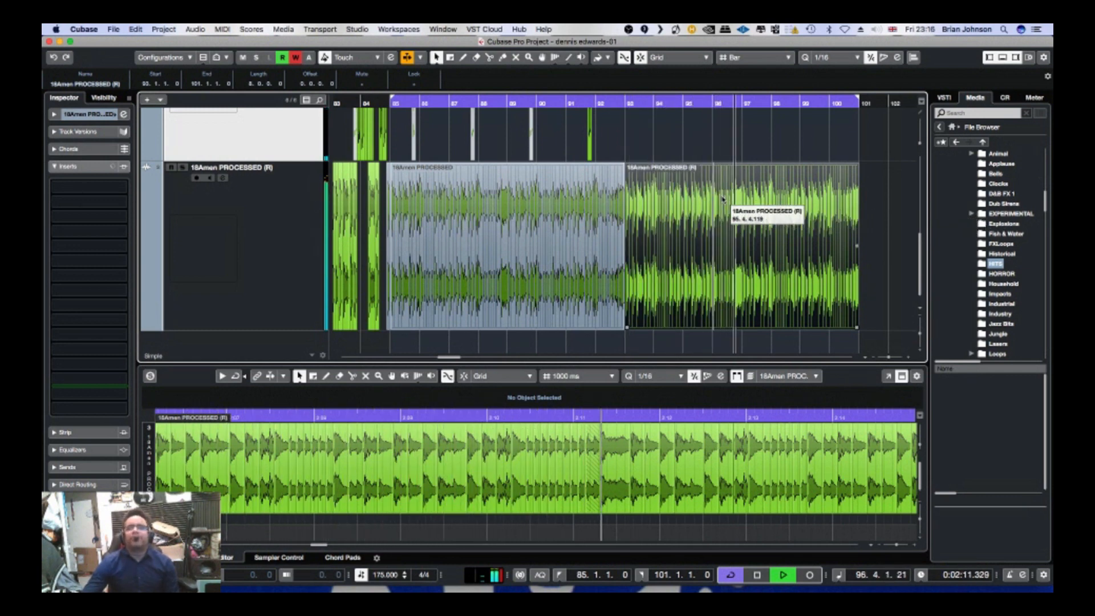
- Audition sound effects from the ++FX folder, including the DJ Tools samples and !WICKED LASER!, against the looped break
key("g")
key("g")
key("g")
key("g")
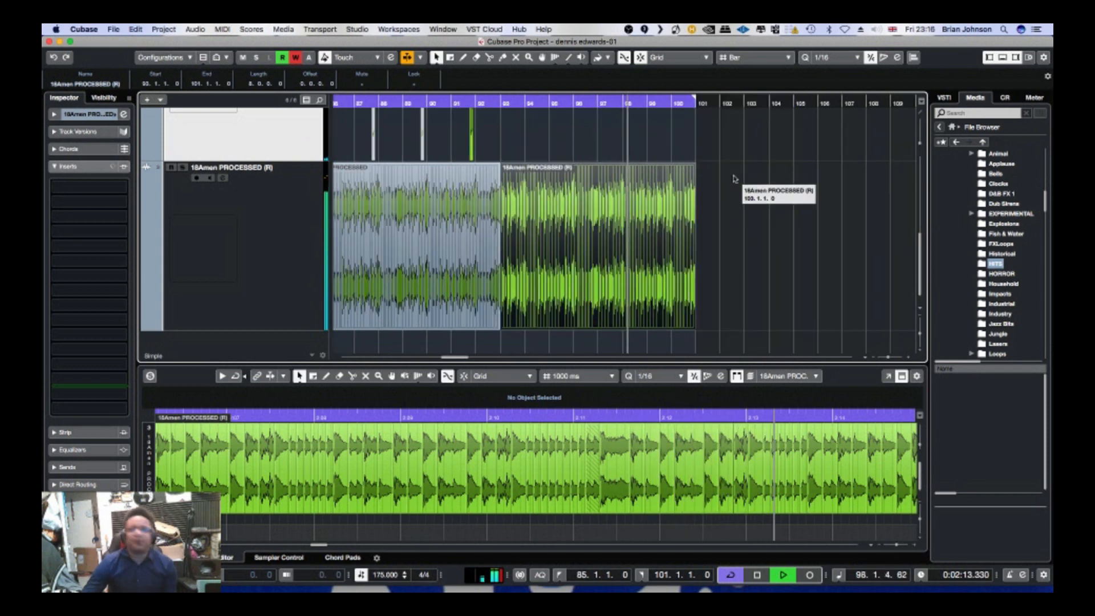
scroll(1009, 227, "up", 6)
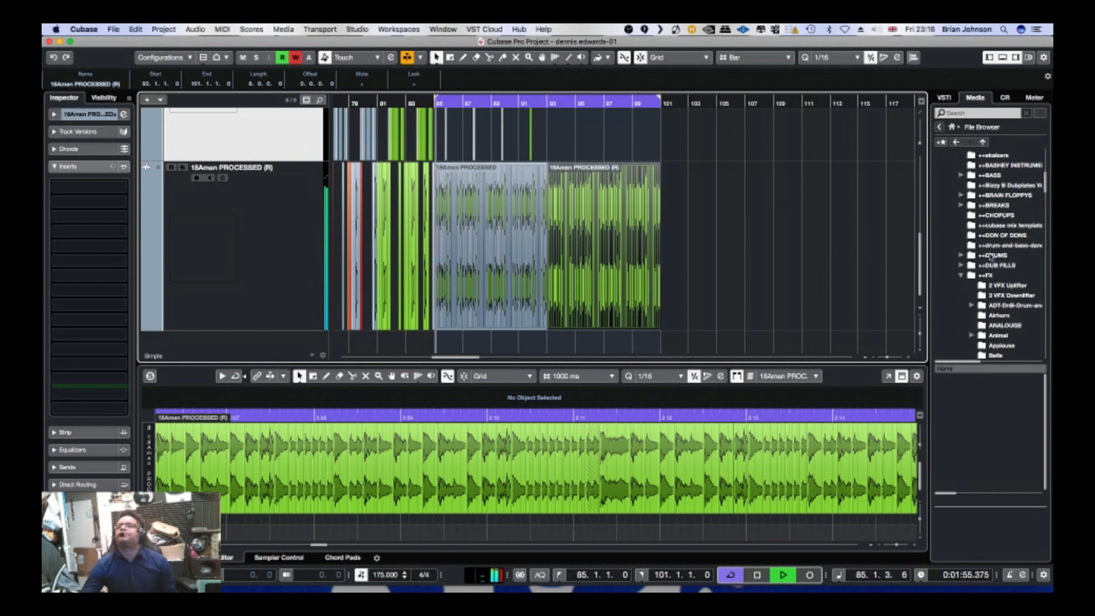
left_click(988, 275)
left_click(993, 429)
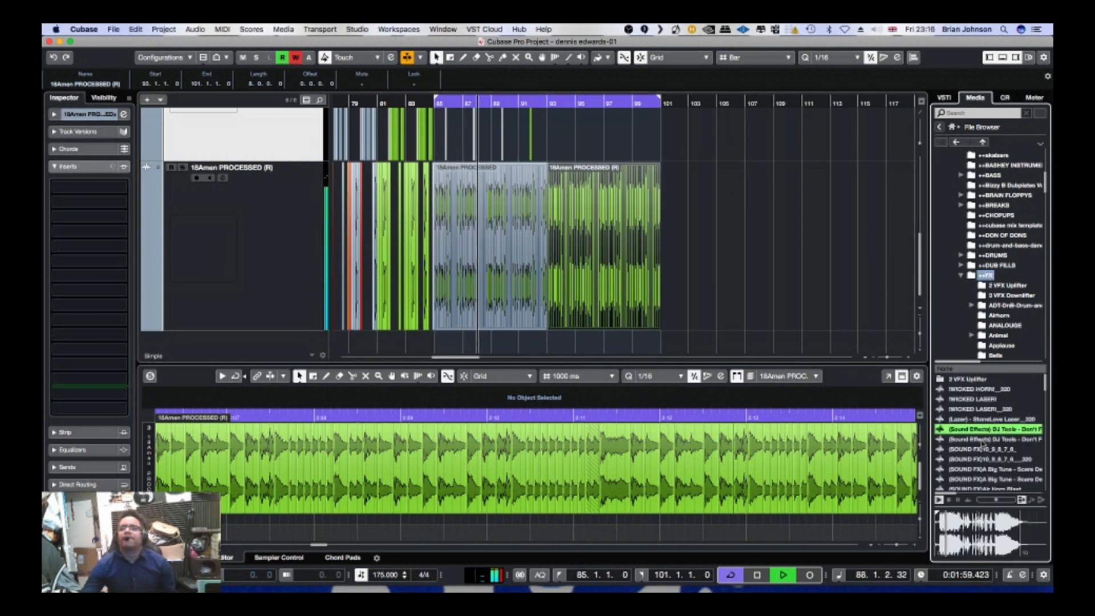
left_click(994, 438)
left_click(975, 398)
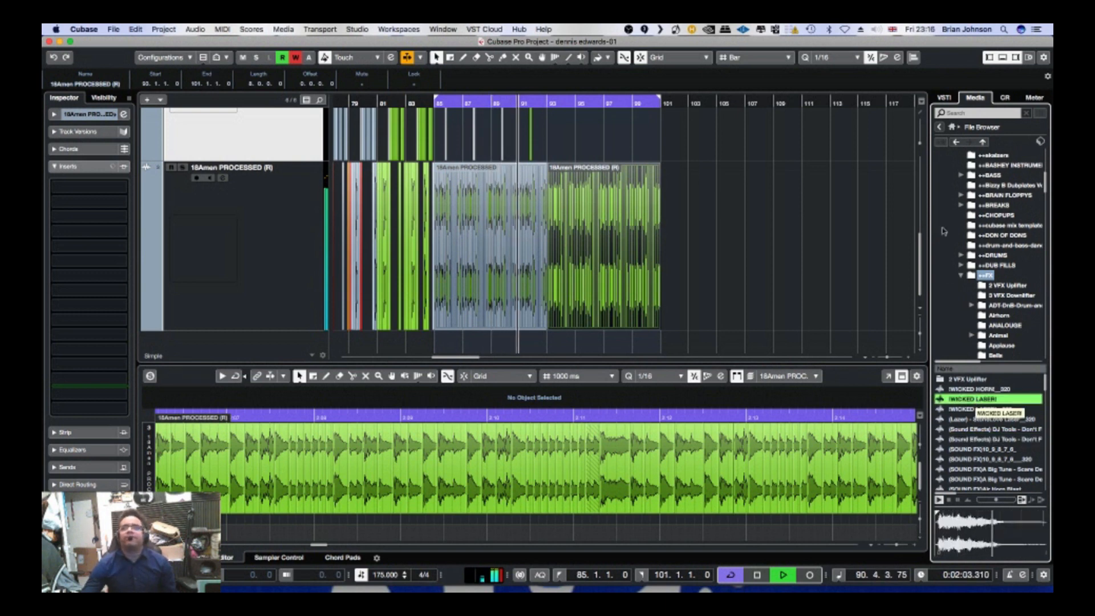
- Add one instrument track using Renoise Redux with its audio output set to Stereo Out
left_click(944, 101)
left_click(947, 114)
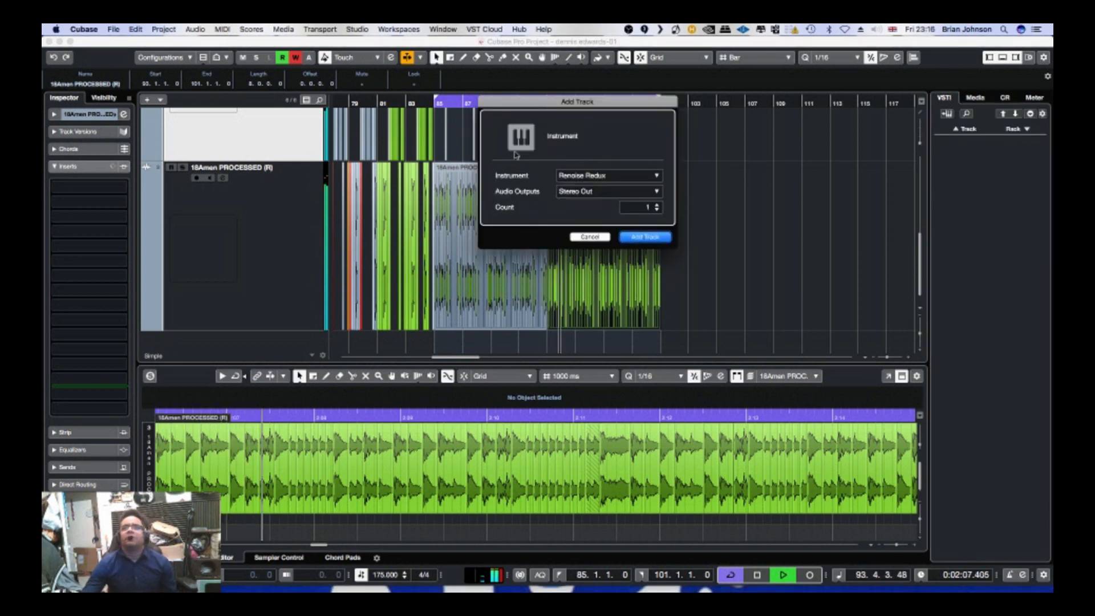
left_click(583, 176)
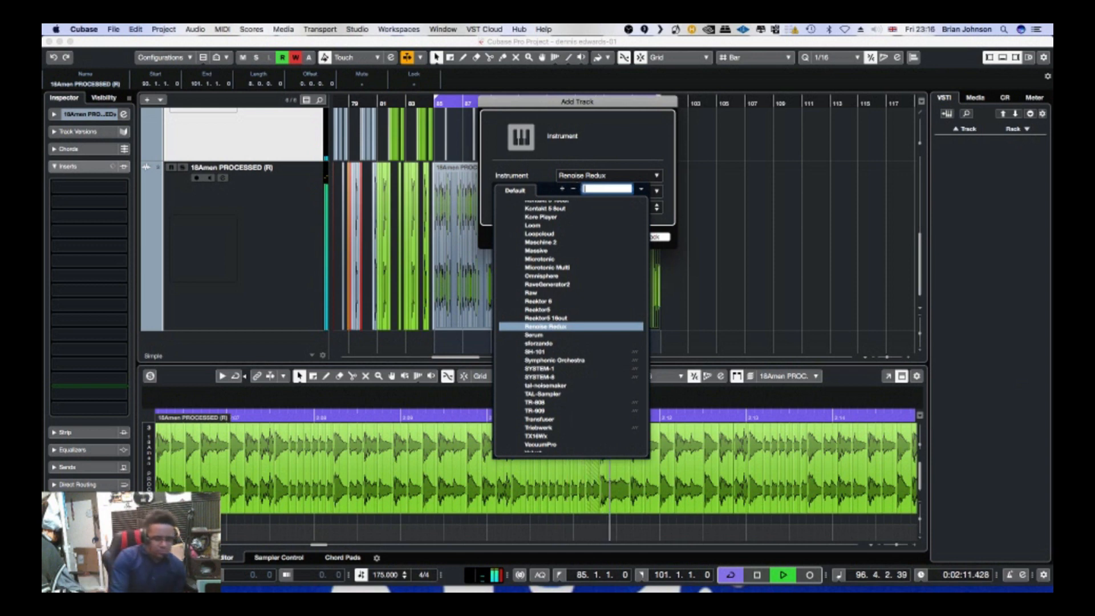
type("he")
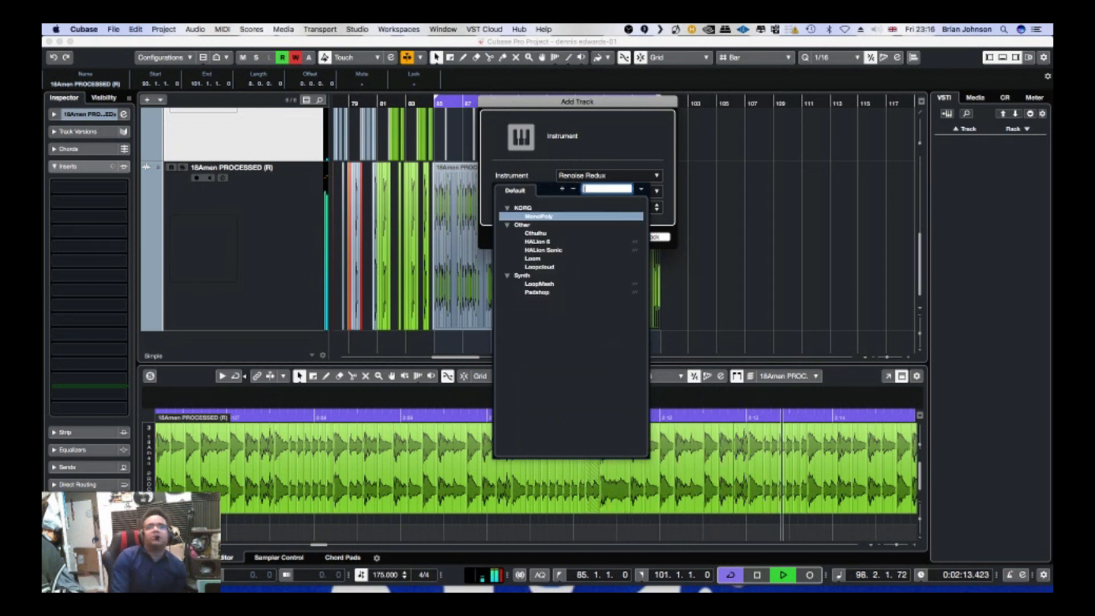
key("BackSpace")
key("BackSpace")
type("rea")
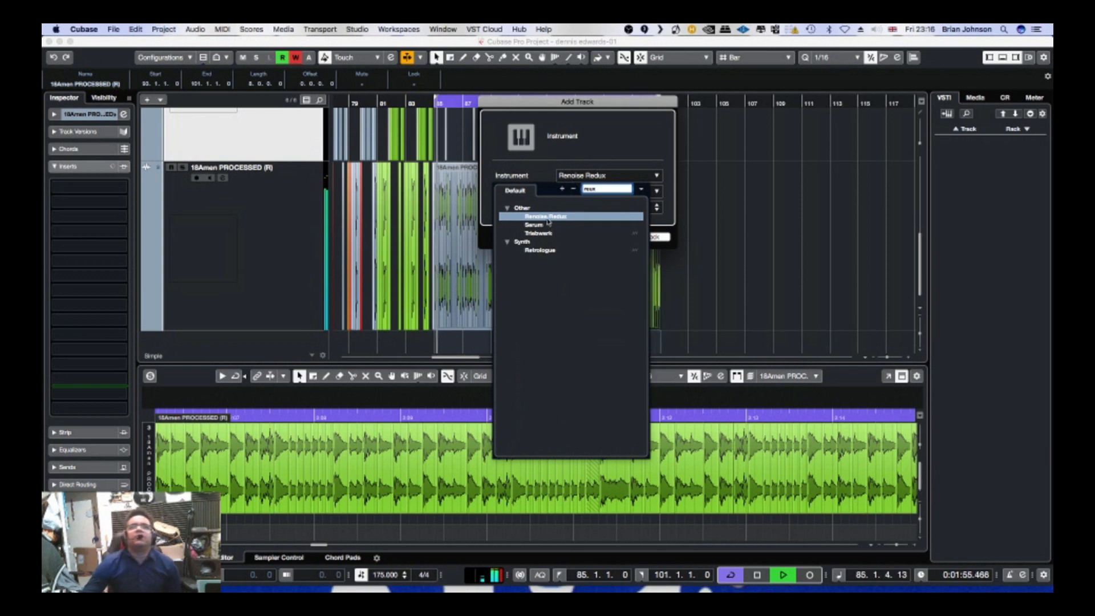
left_click(549, 218)
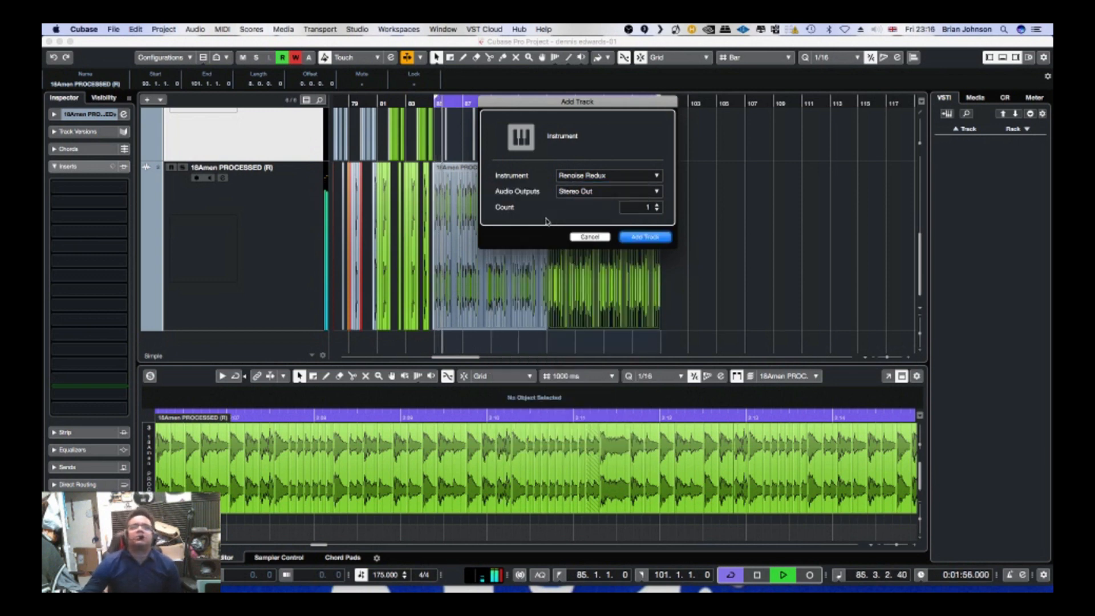
left_click(638, 241)
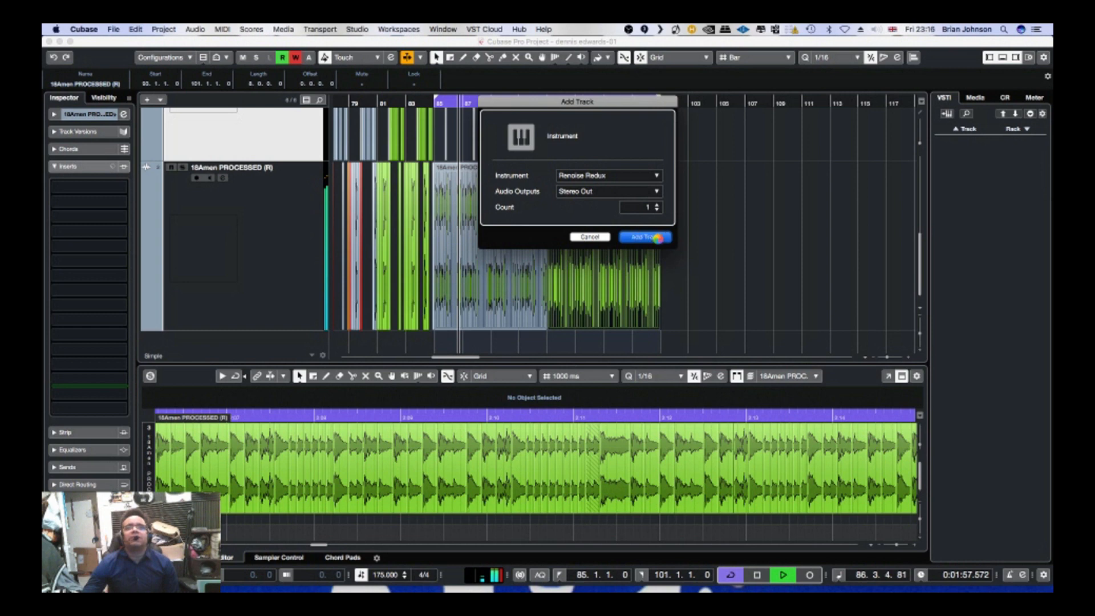
left_click(656, 238)
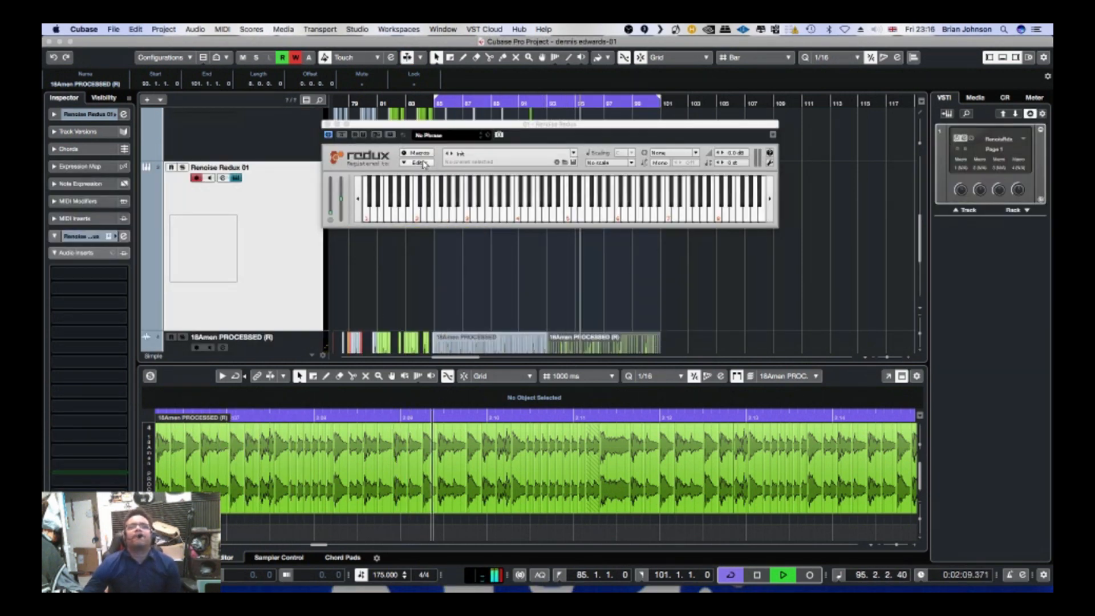
- Expand the Redux editor, reposition its window clear of the edge, and switch its file browser to samples
left_click(421, 163)
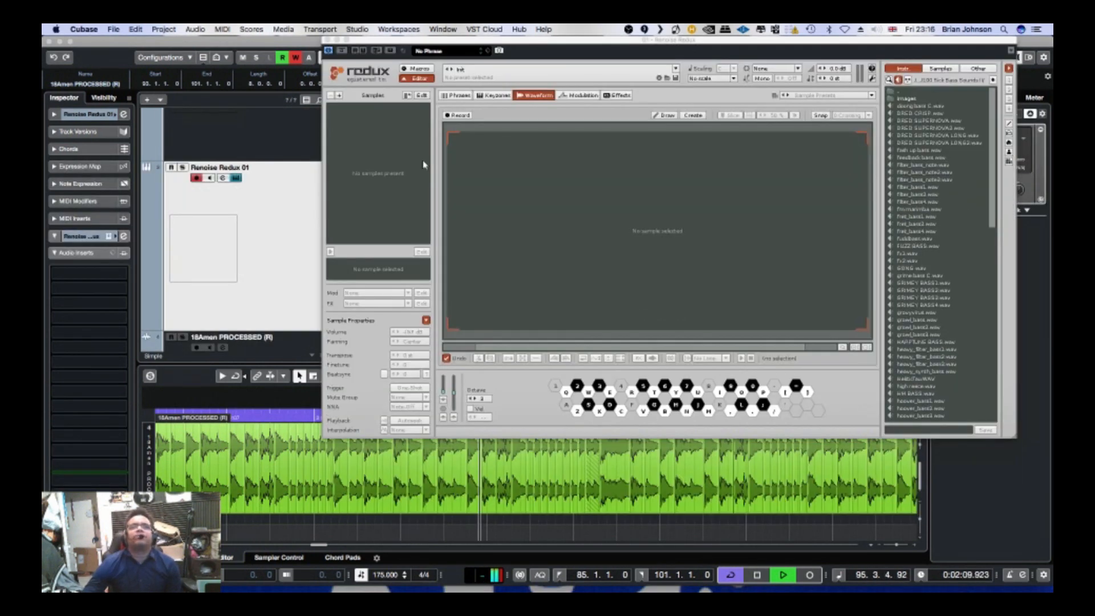
left_click(562, 49)
left_click_drag(502, 41, 359, 92)
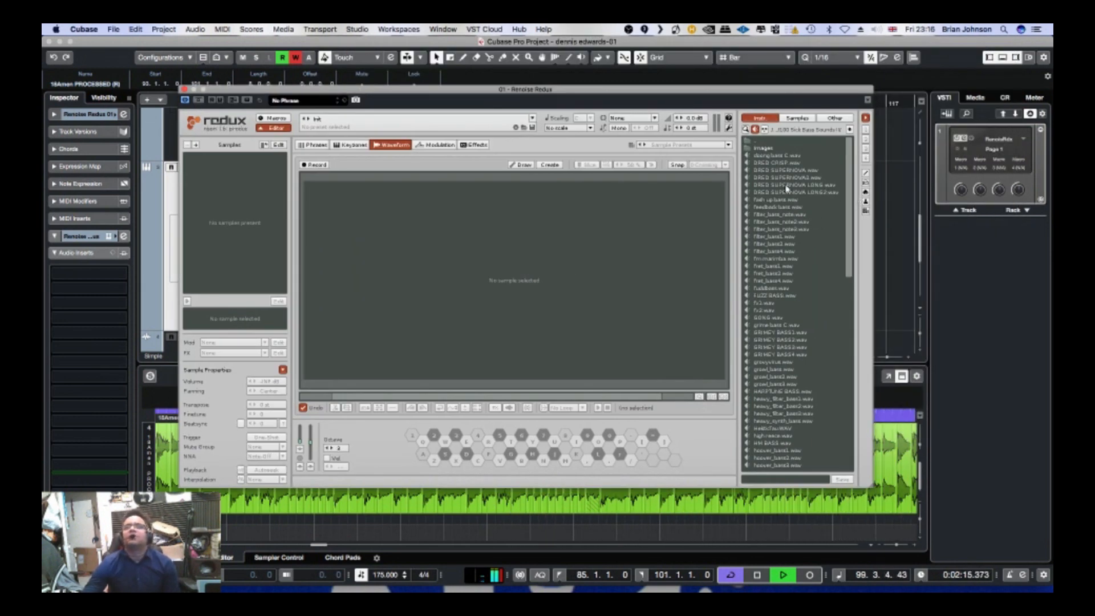
left_click(797, 118)
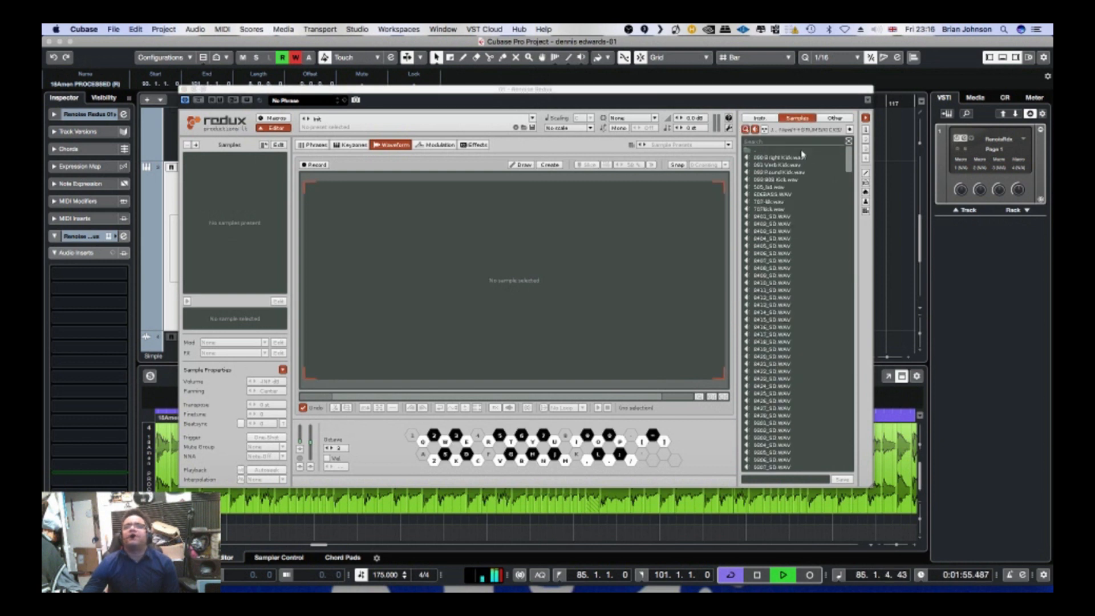
- Browse from the KICKS folder up through the drum samples to the ++FX folder of the sound library
left_click_drag(848, 165, 849, 246)
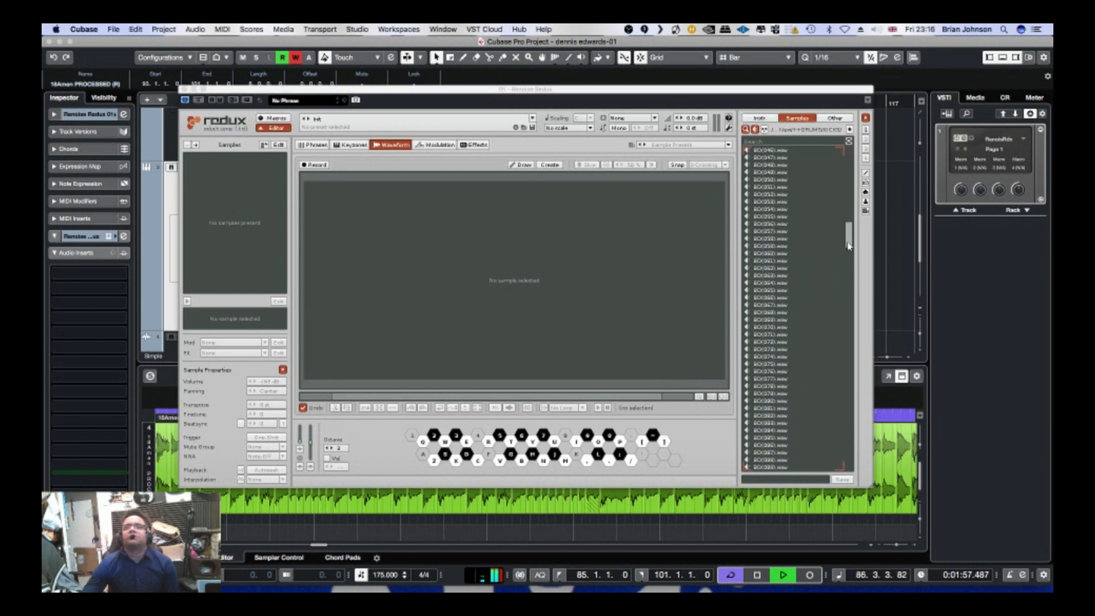
left_click_drag(850, 376, 850, 143)
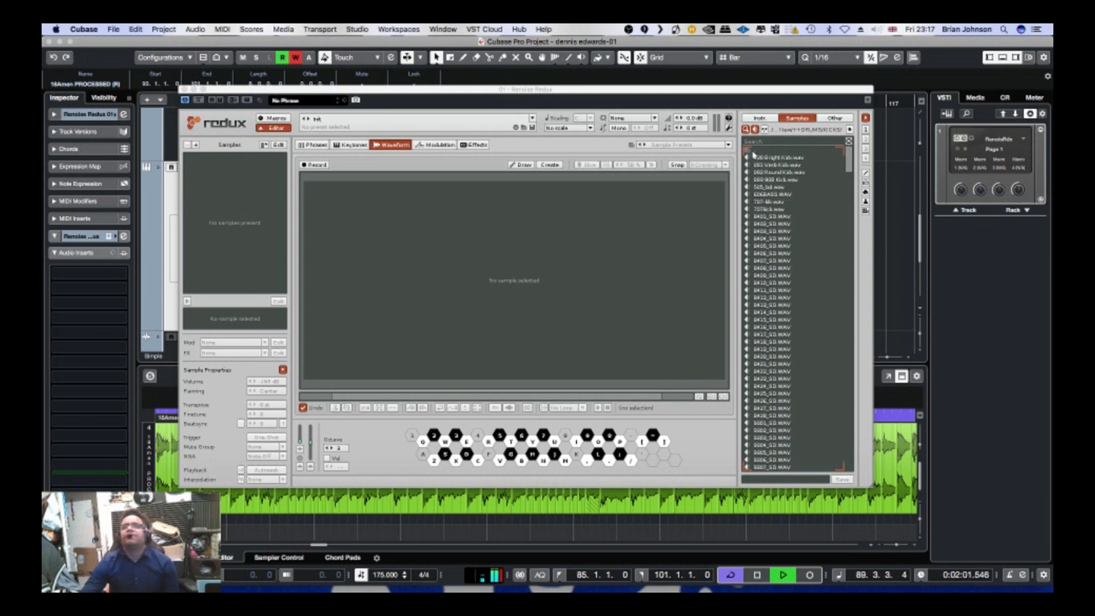
double_click(790, 151)
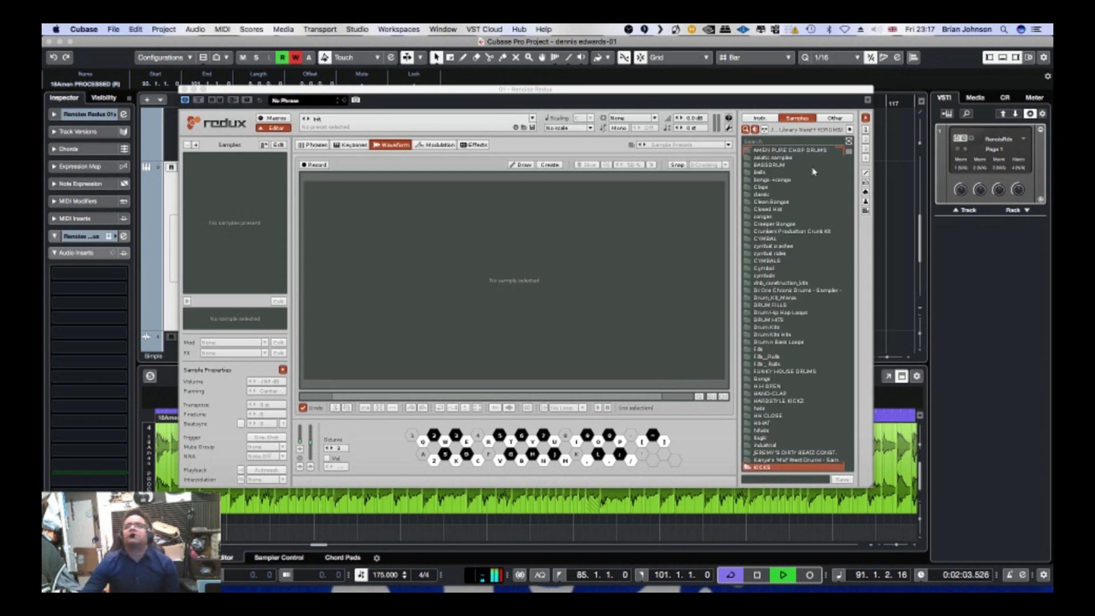
scroll(783, 335, "up", 10)
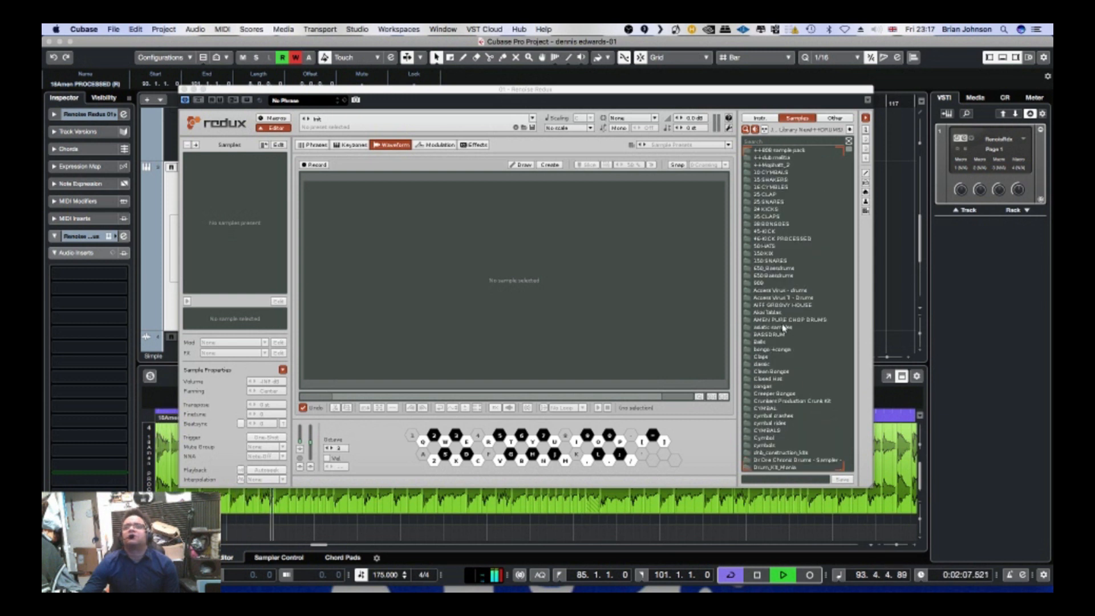
scroll(784, 328, "up", 1)
left_click(754, 151)
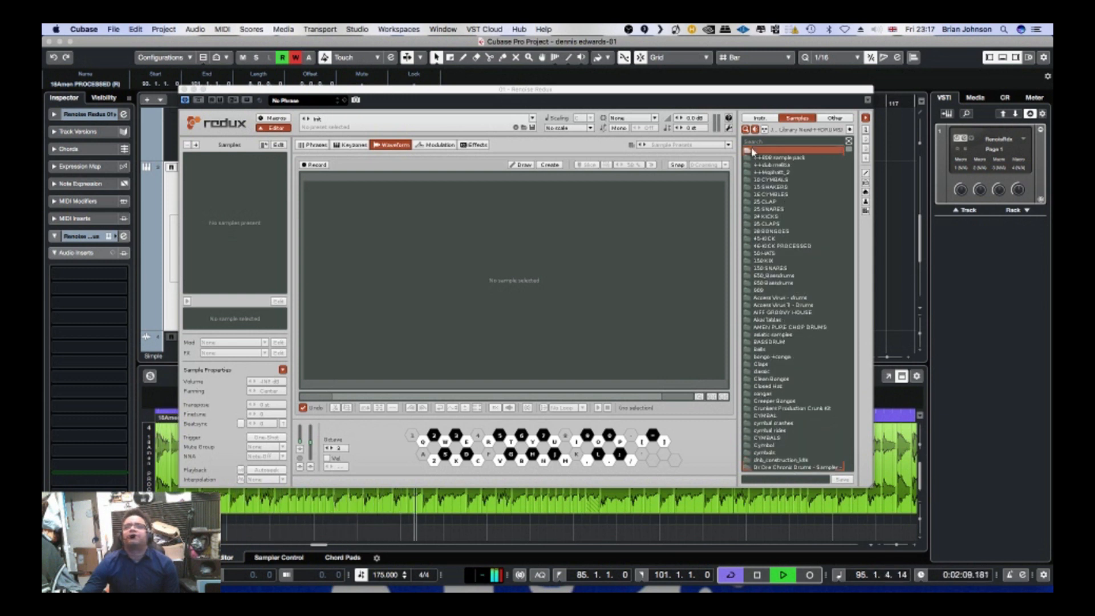
double_click(754, 150)
double_click(774, 268)
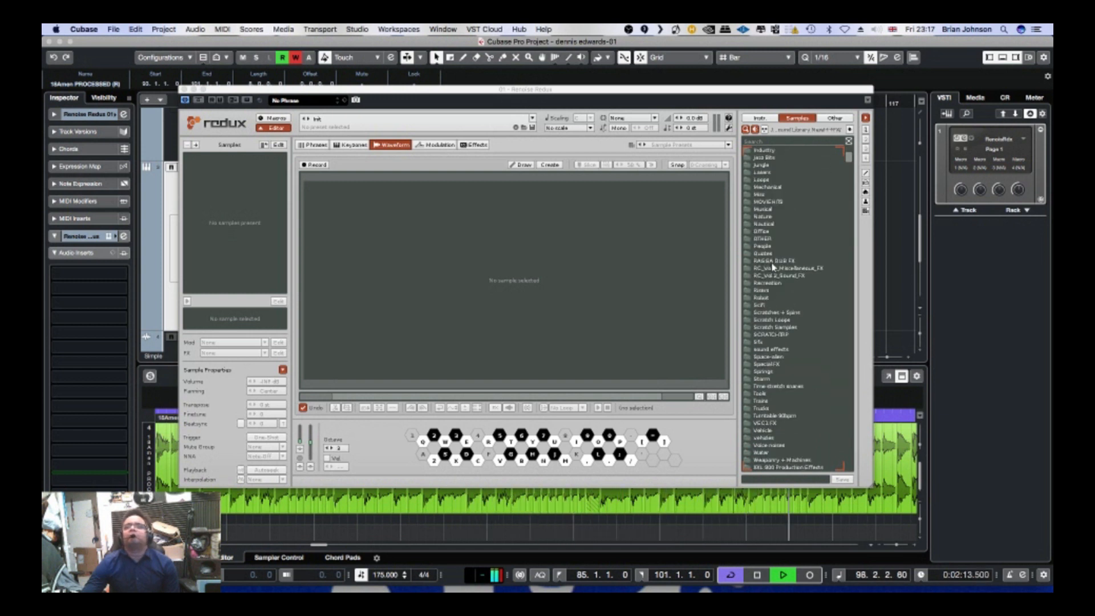
double_click(774, 267)
- Audition the Bounty Killer - Lawda Mercy sound effect and map it to C-1 in the Redux keyzones
left_click(774, 256)
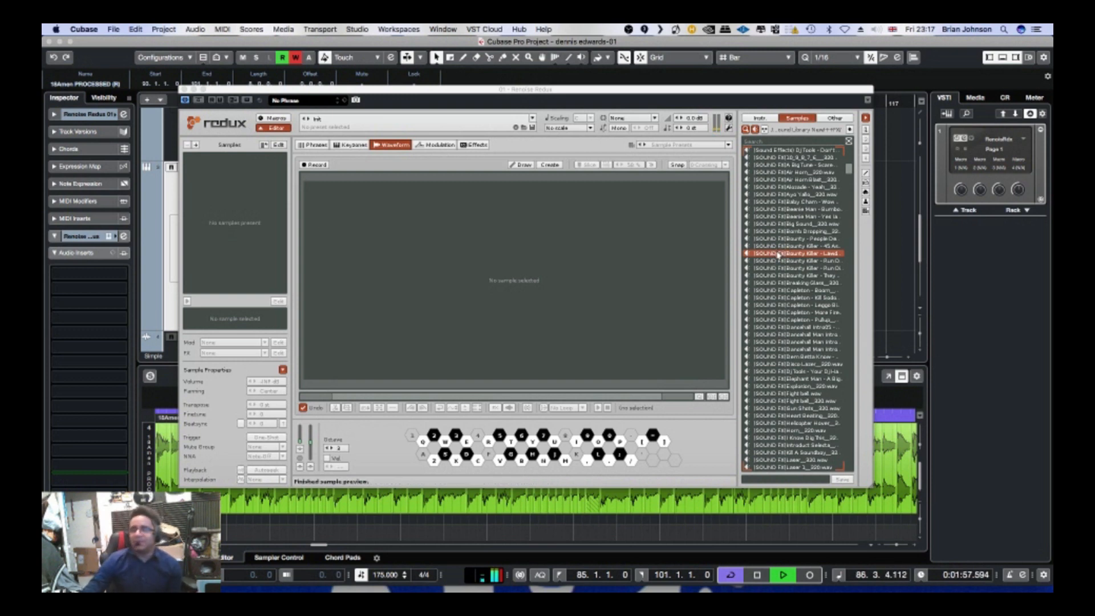
mouse_move(778, 255)
left_mouse_down()
mouse_move(463, 275)
mouse_move(663, 276)
mouse_move(768, 257)
left_mouse_up()
left_click(352, 146)
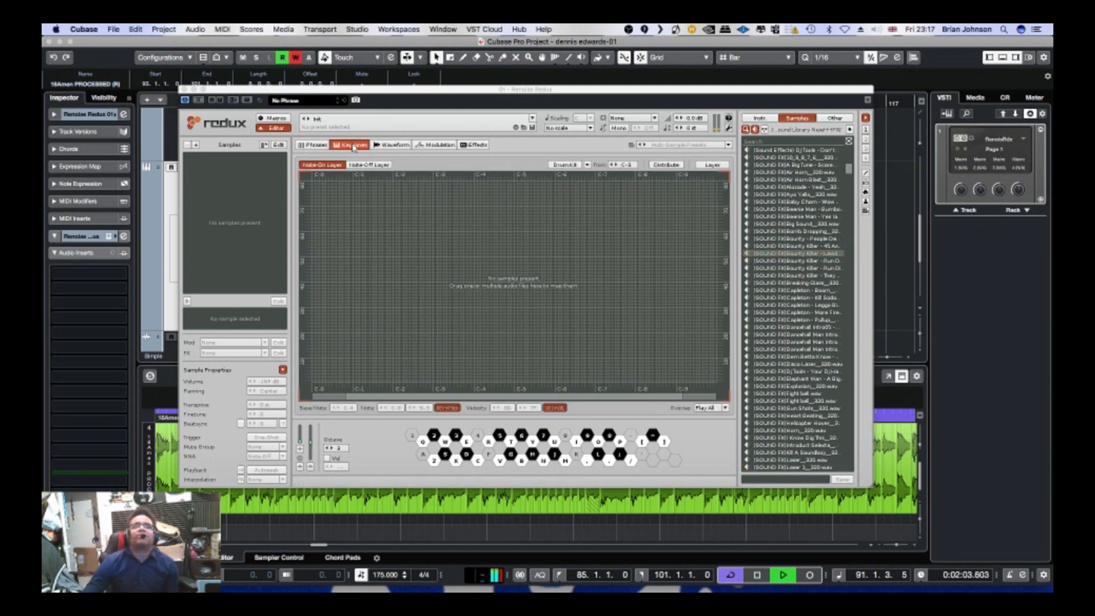
left_click_drag(775, 258, 356, 205)
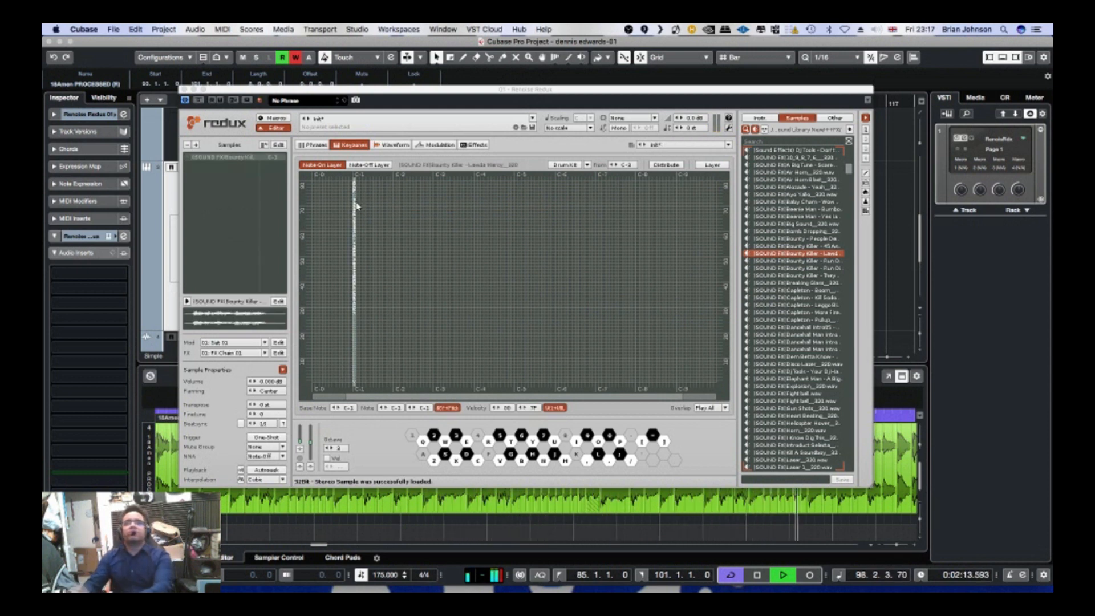
- Audition several sound effects, including Heart Beating, and map the StoneLove Laser sample to C#1 in the keyzones
left_click_drag(318, 93, 353, 134)
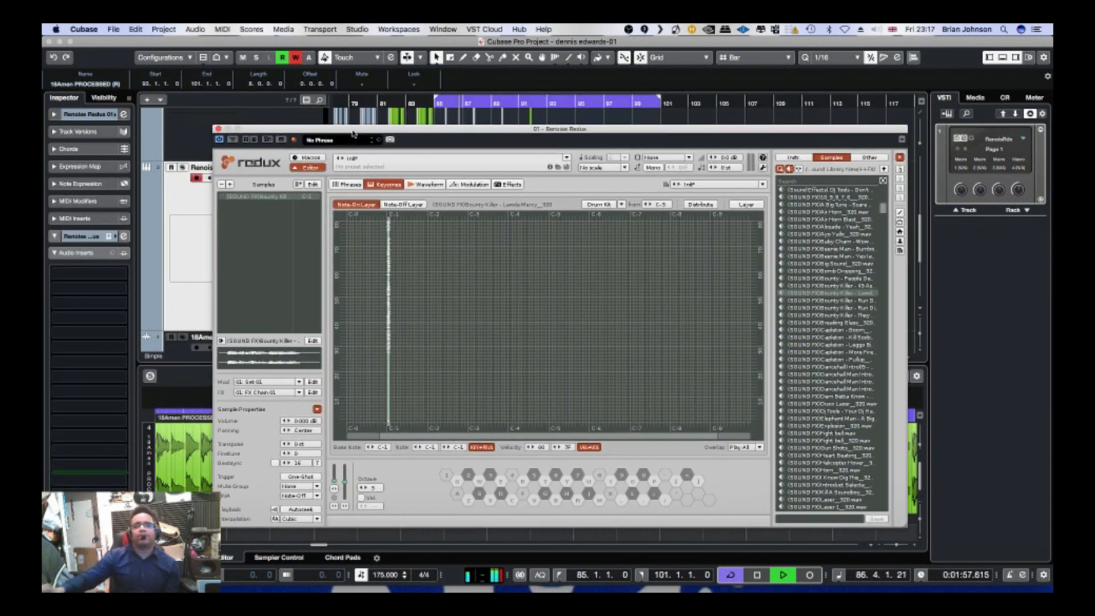
key("space")
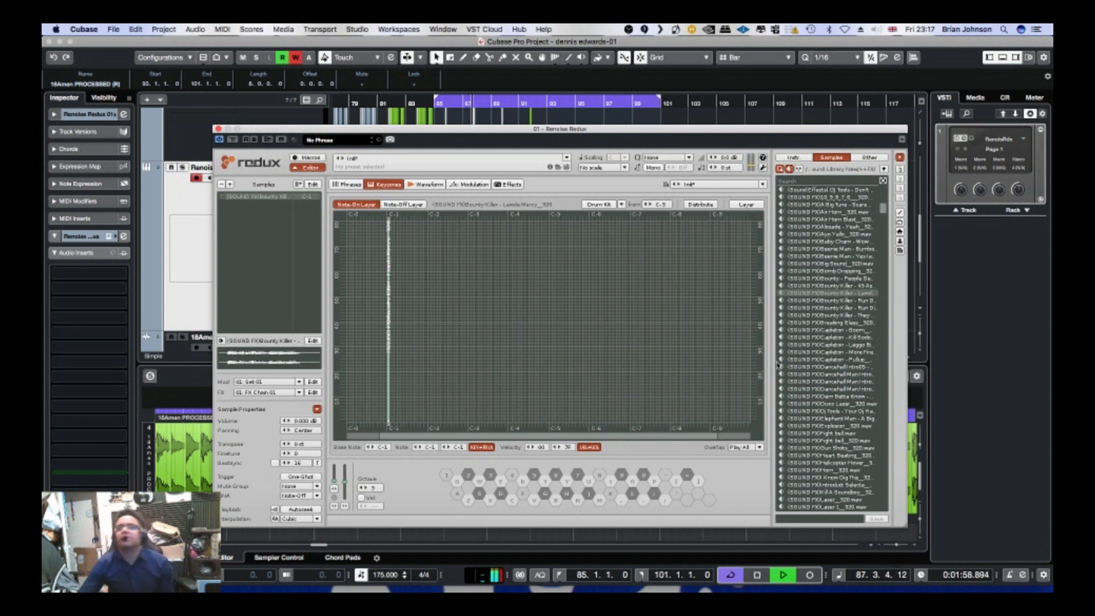
left_click(863, 337)
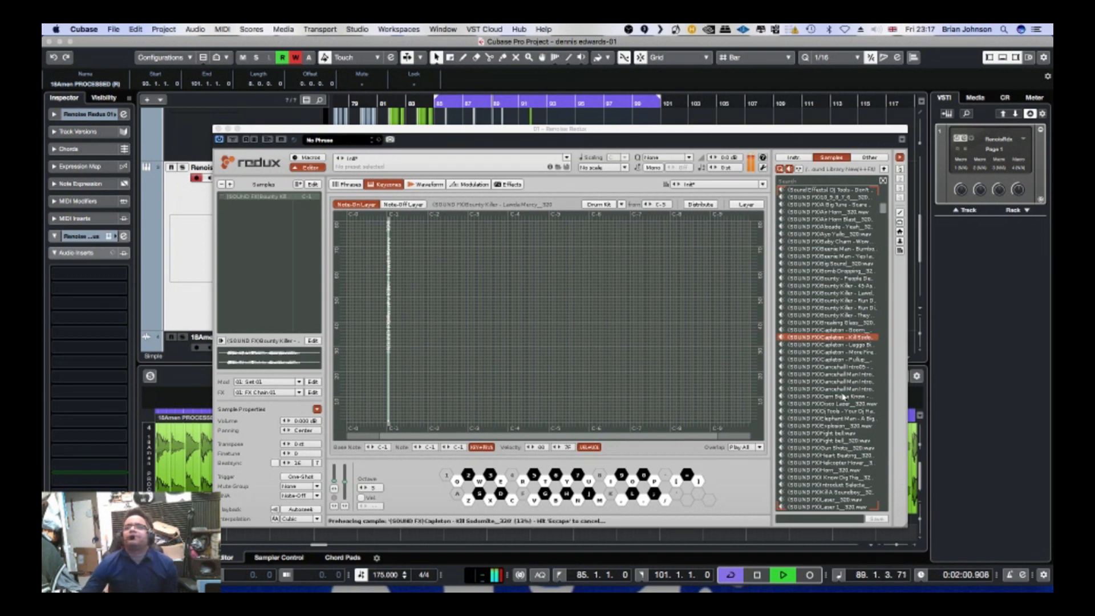
scroll(841, 395, "down", 3)
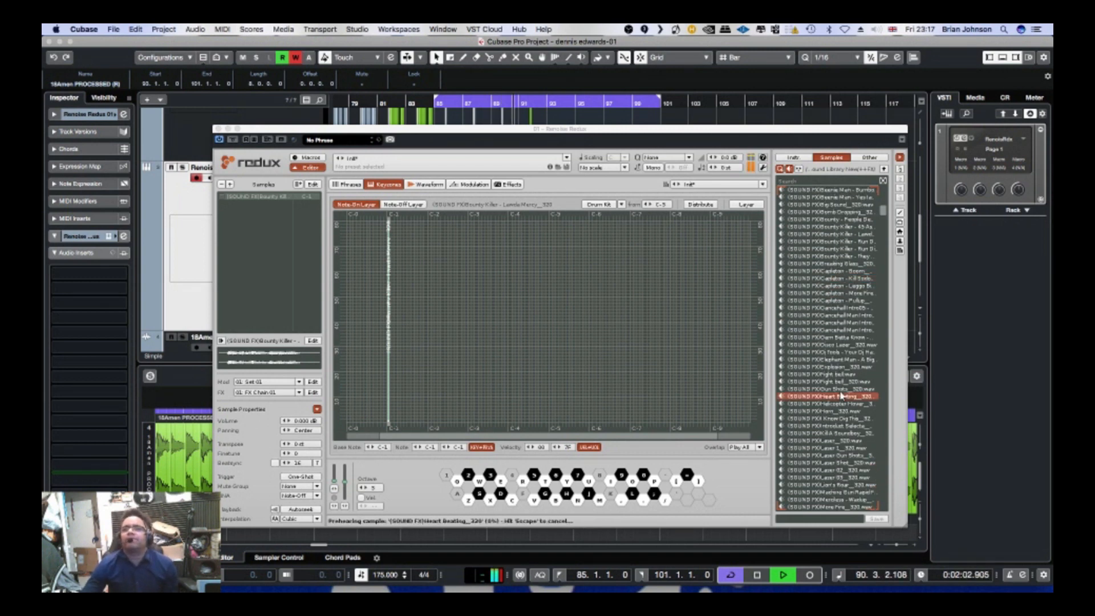
left_click(830, 382)
scroll(834, 377, "up", 10)
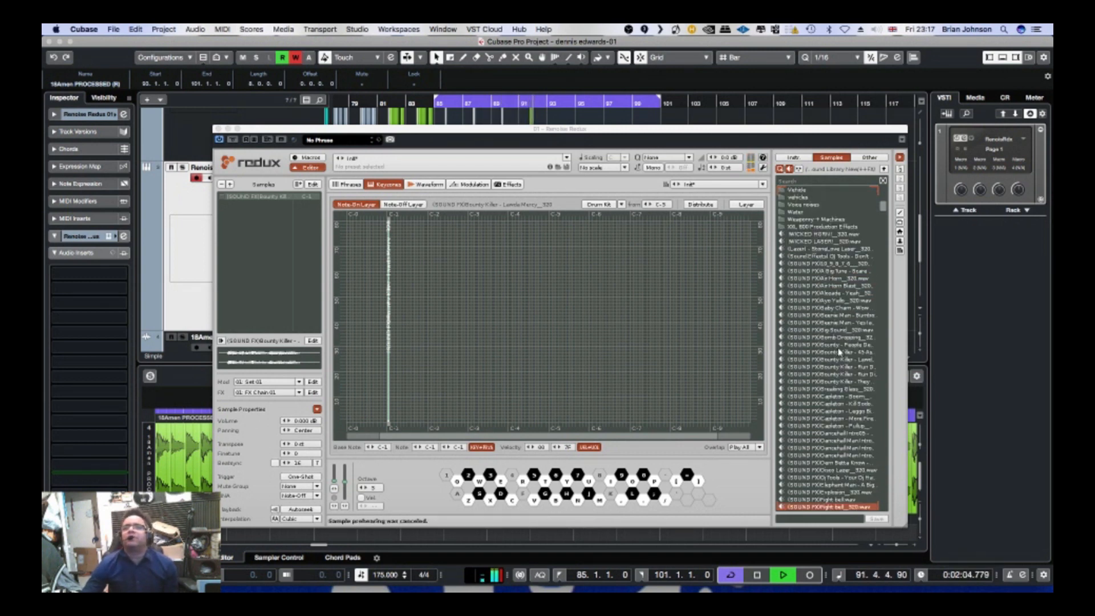
left_click(835, 330)
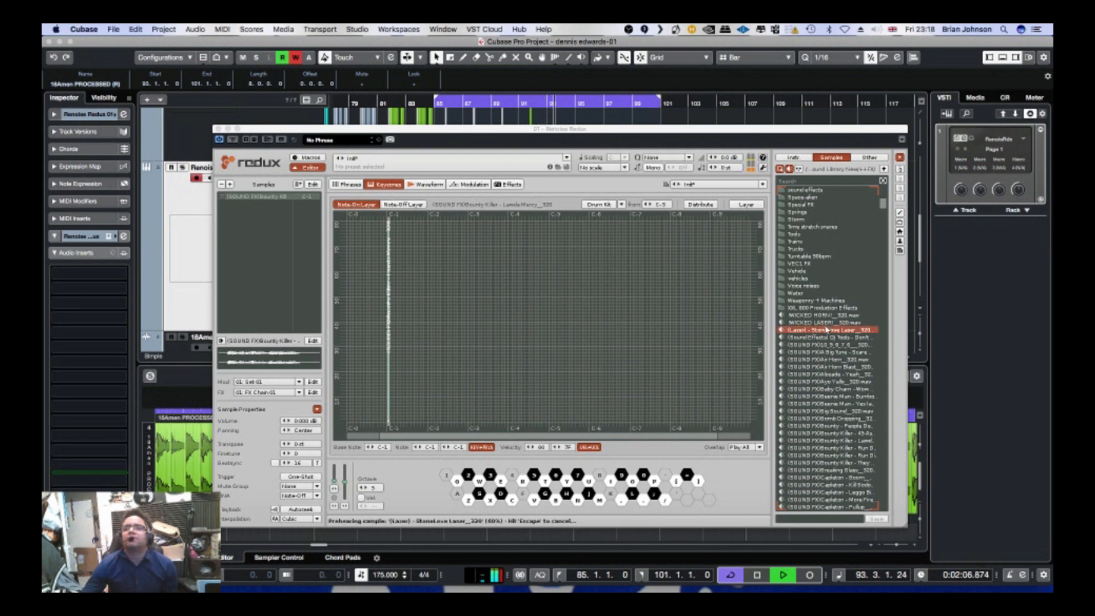
left_click_drag(827, 330, 394, 239)
- Preview the !WICKED LASER! and !WICKED HORN! samples and map !WICKED HORN! to D-1
left_click(816, 322)
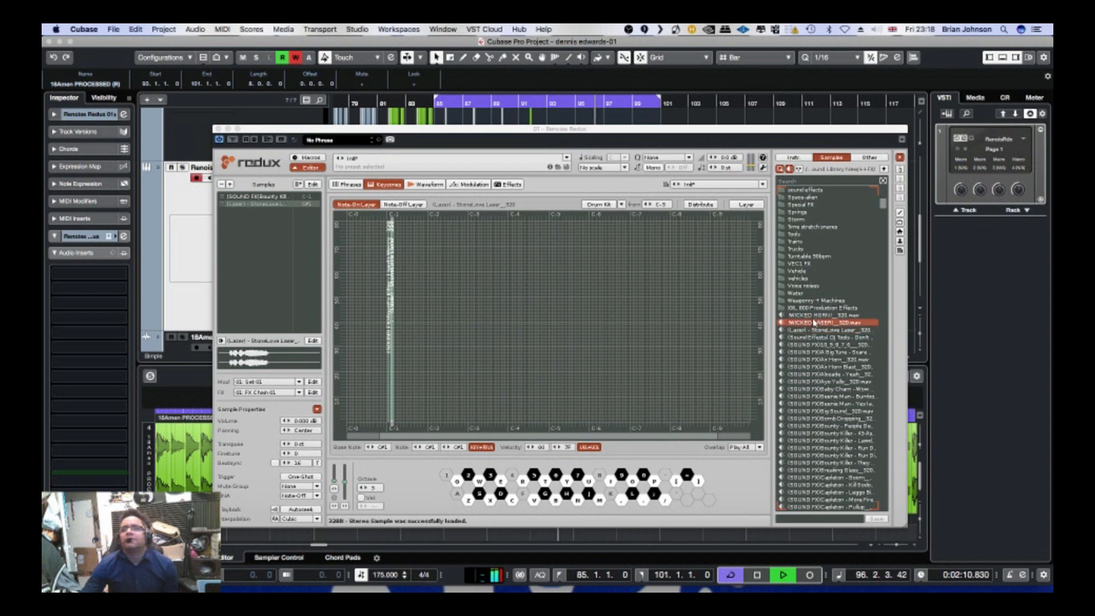
left_click(816, 316)
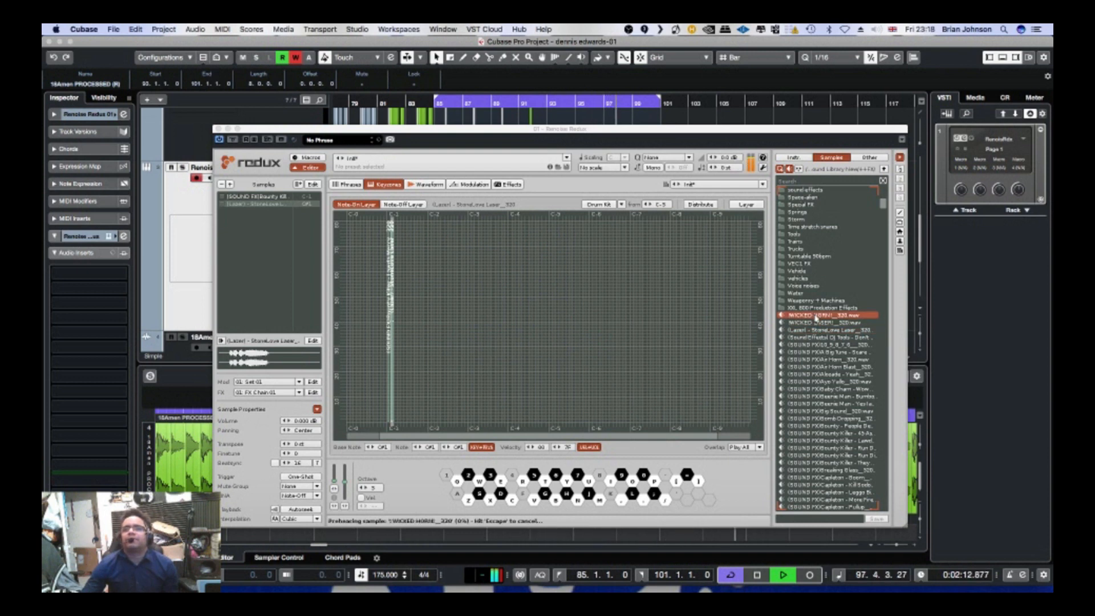
left_click_drag(816, 318, 399, 241)
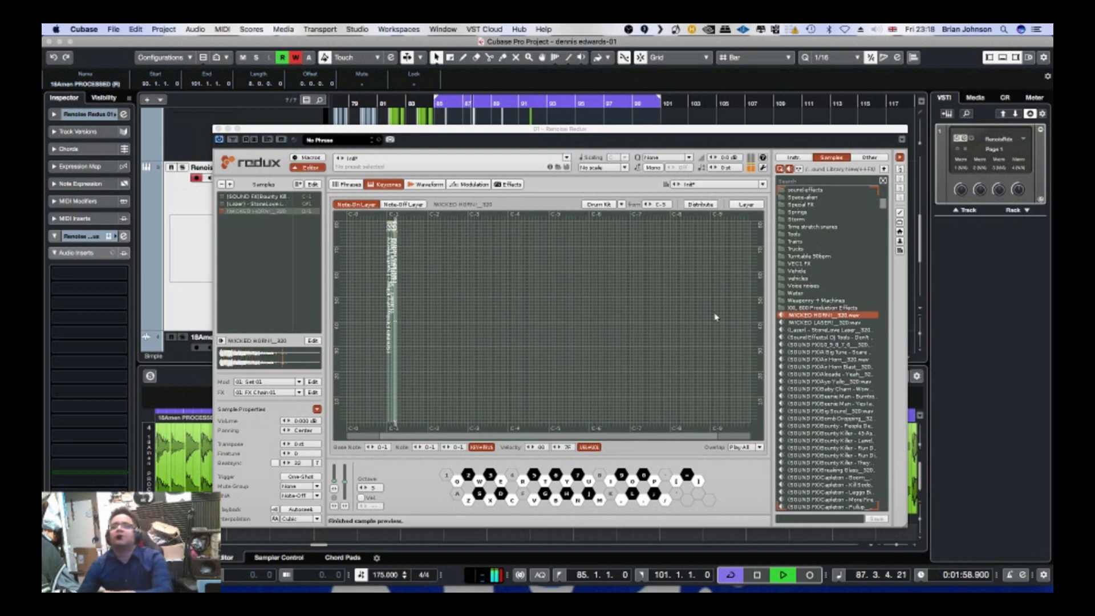
- Preview further Bounty Killer and Capleton sound effects and map the Capleton - Boom sample to D#1
scroll(844, 333, "down", 5)
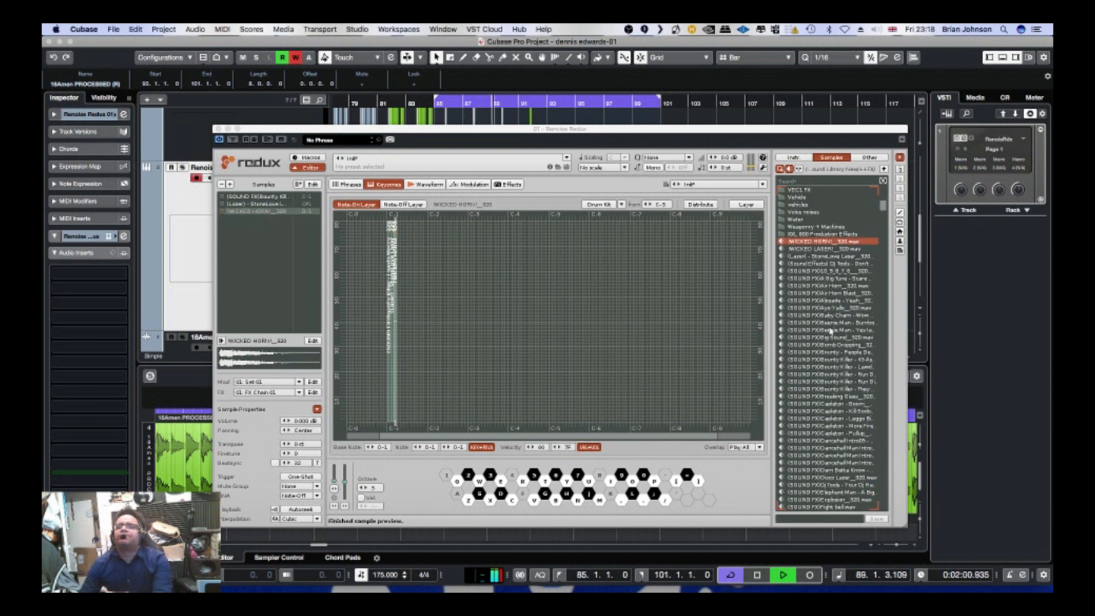
scroll(830, 331, "down", 2)
left_click(837, 330)
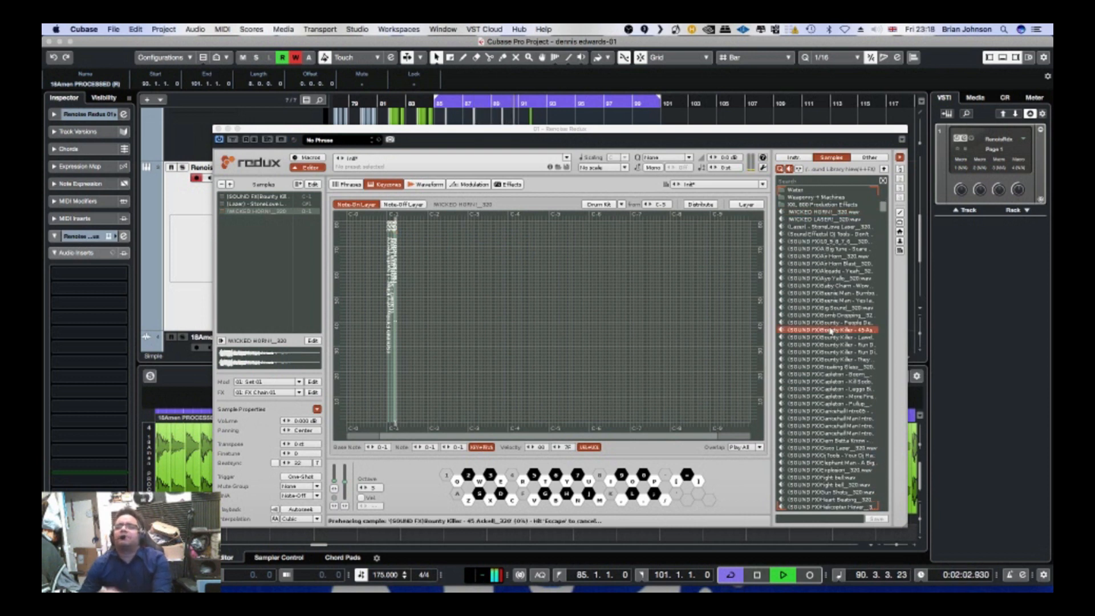
left_click(827, 375)
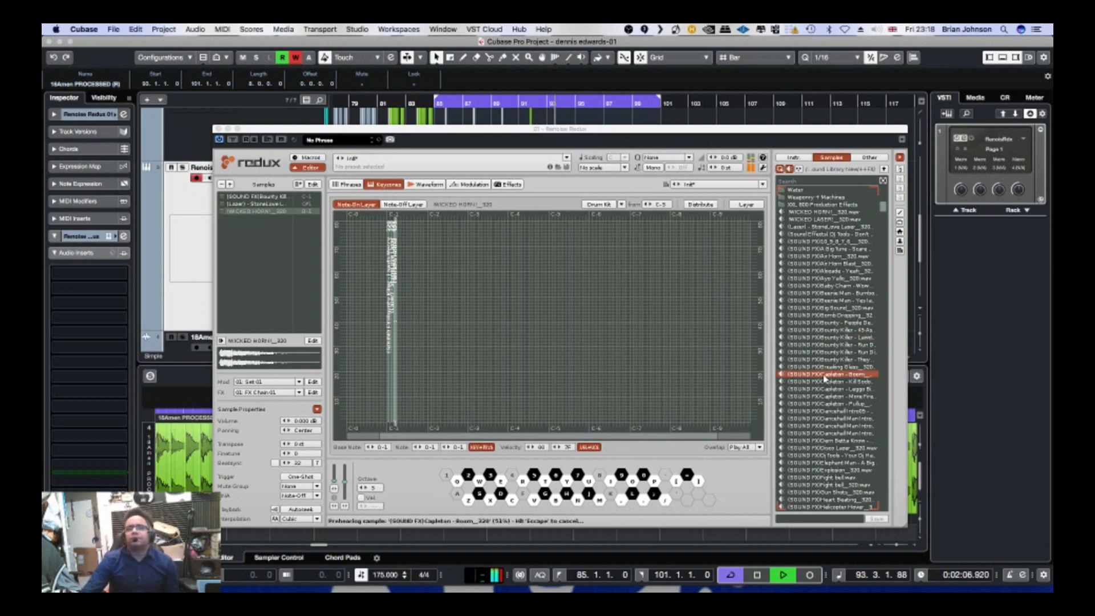
left_click_drag(825, 377, 430, 258)
- Preview the Capleton - Pullup, Elephant Man and Explosion effects and map Elephant Man - A Big Tune to E-1
left_click(830, 403)
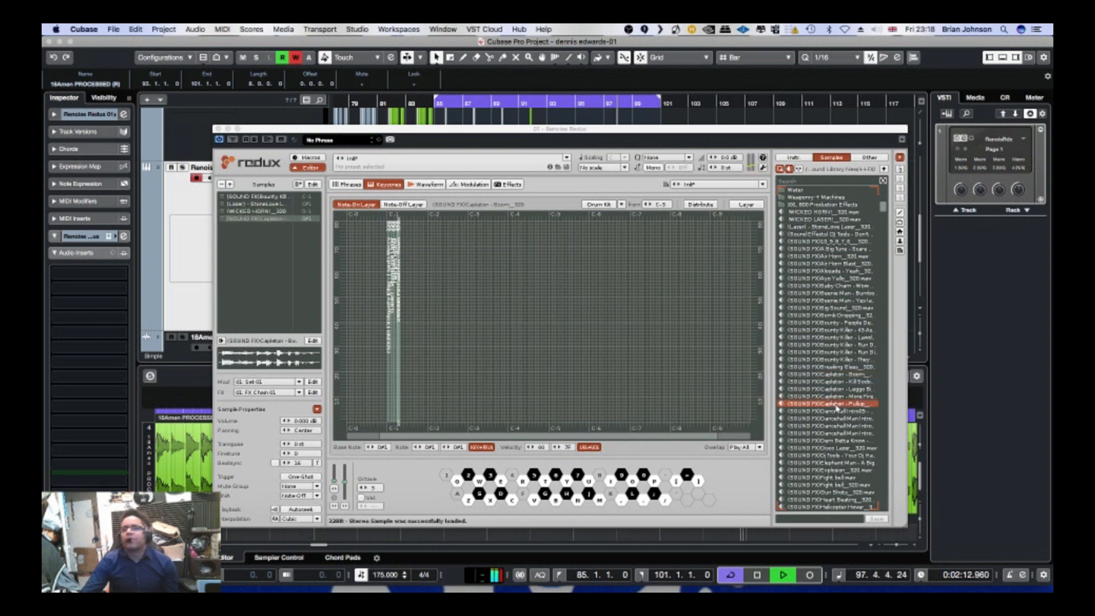
scroll(836, 407, "down", 3)
left_click(836, 404)
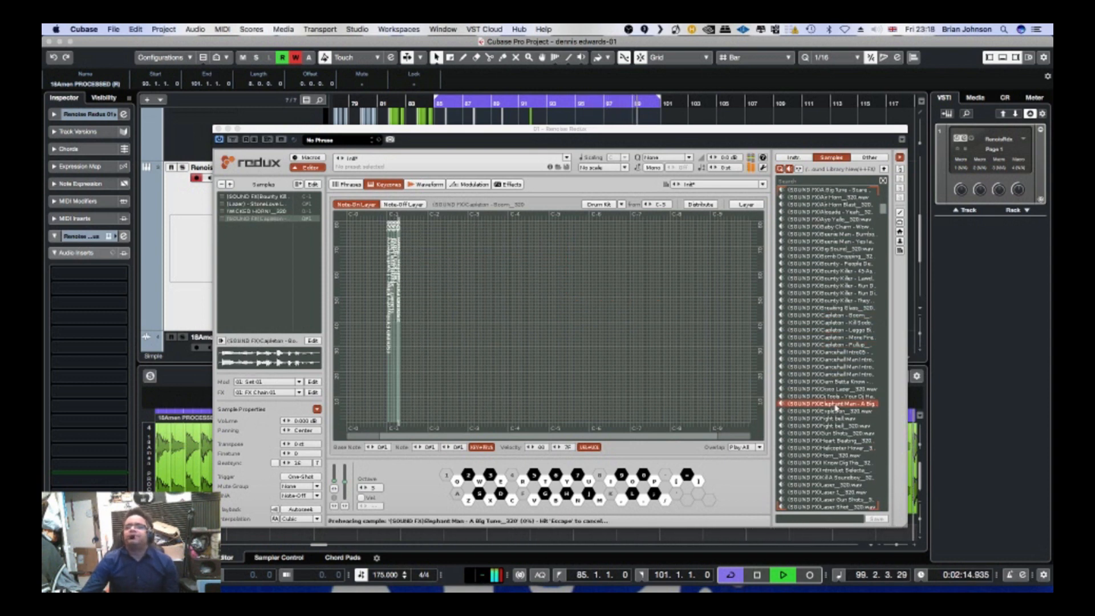
left_click(830, 405)
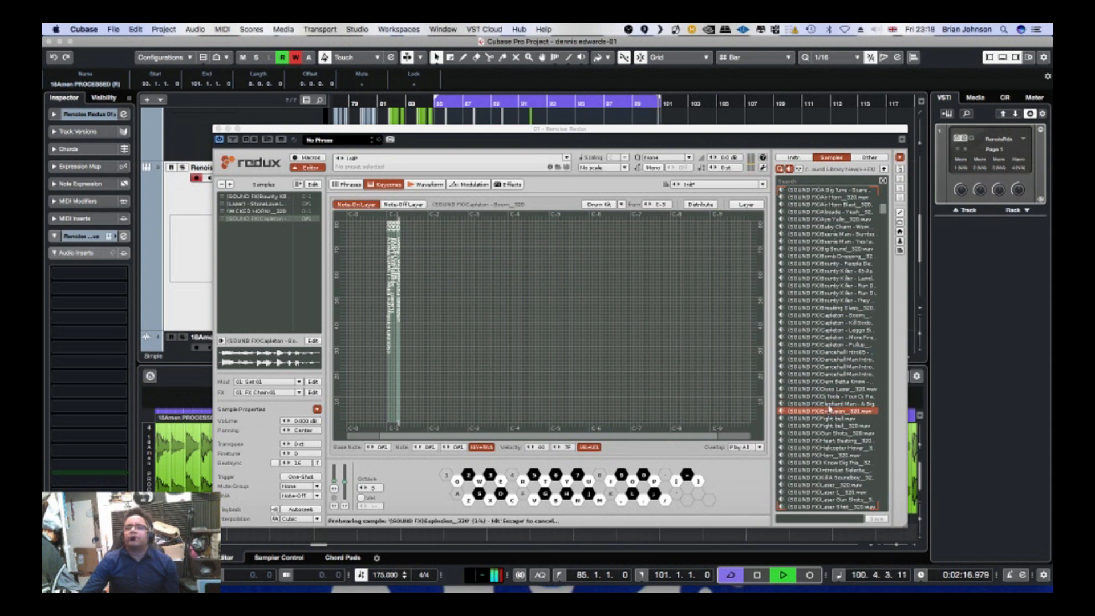
left_click_drag(830, 406, 410, 238)
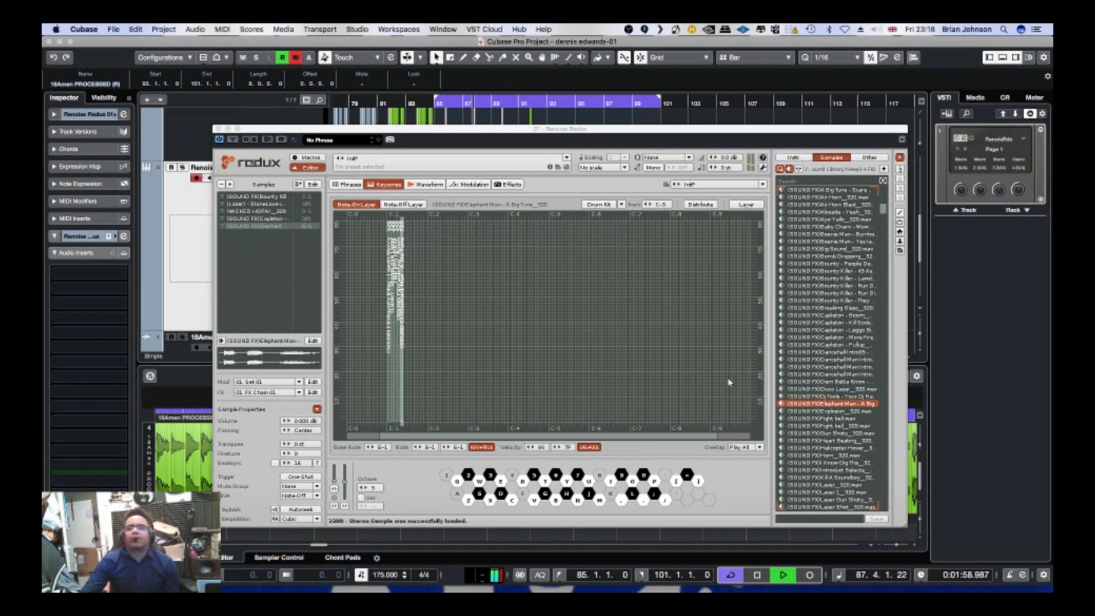
- Preview the Fight bell, Helicopter Hover and Horn effects and map the Horn sample to F-1
left_click(839, 426)
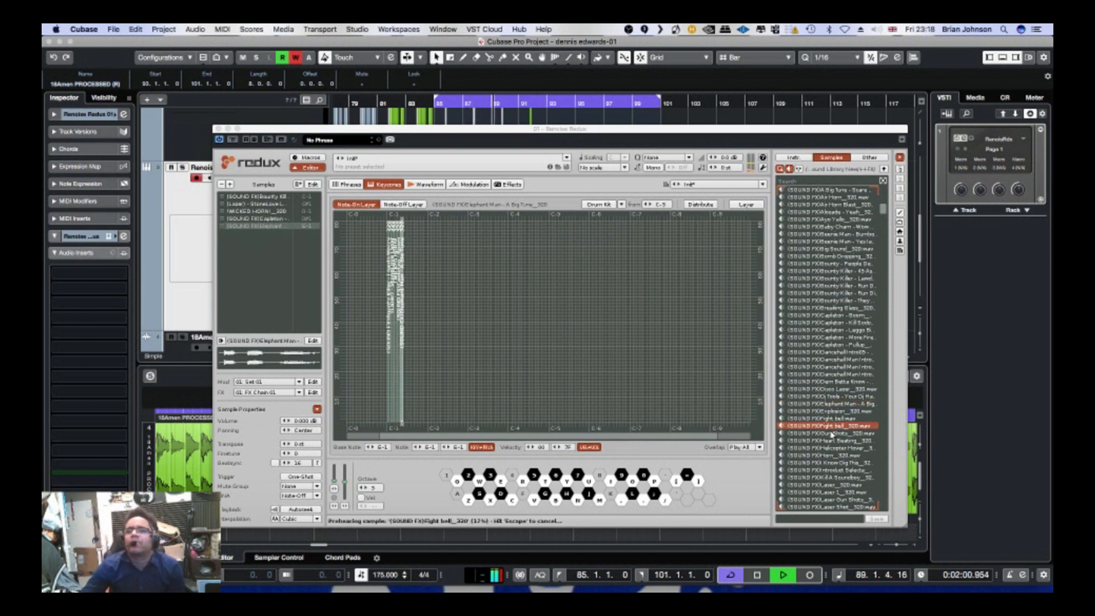
left_click(835, 434)
left_click(835, 450)
left_click(836, 457)
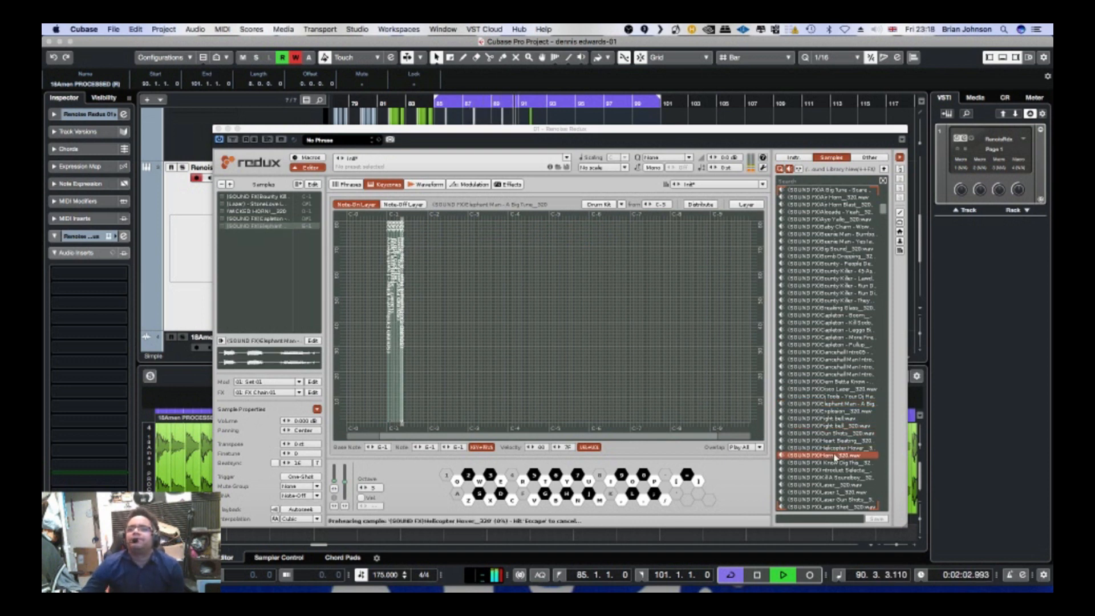
scroll(834, 455, "down", 3)
left_click_drag(835, 434, 417, 249)
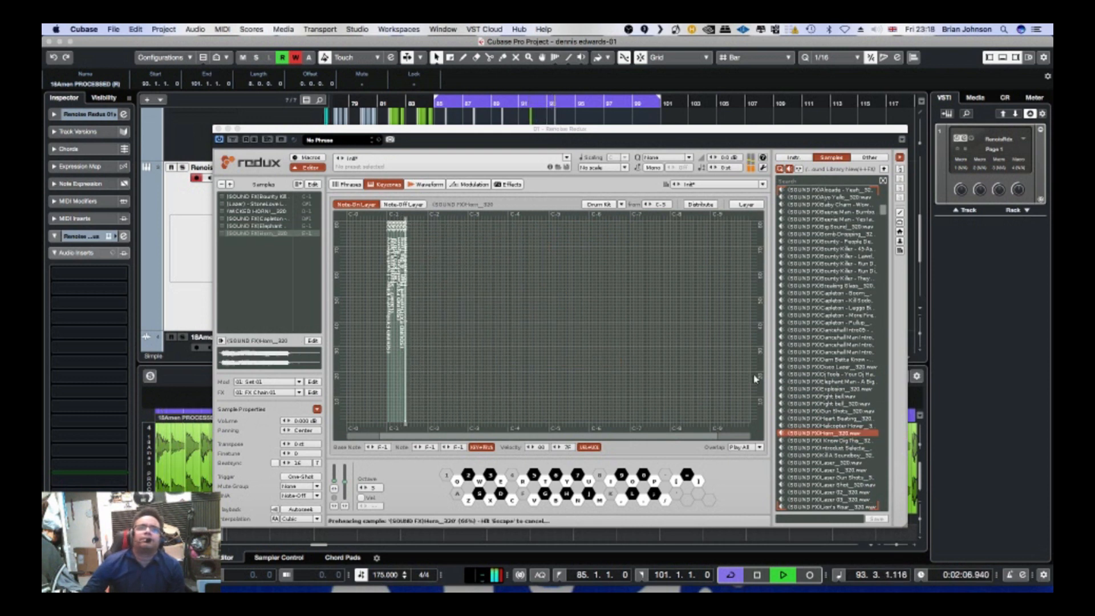
- Preview the Laser, Merciless, Police Sirens and Selassie I effects and map the Selassie I sample to F-1
left_click(852, 477)
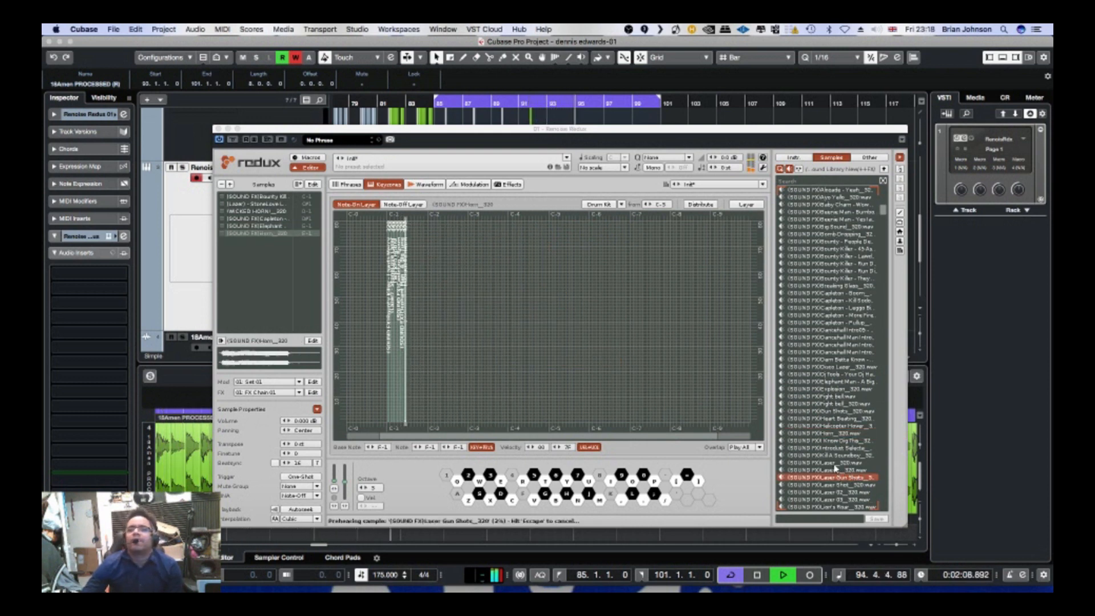
left_click(836, 463)
scroll(834, 462, "down", 5)
left_click(841, 455)
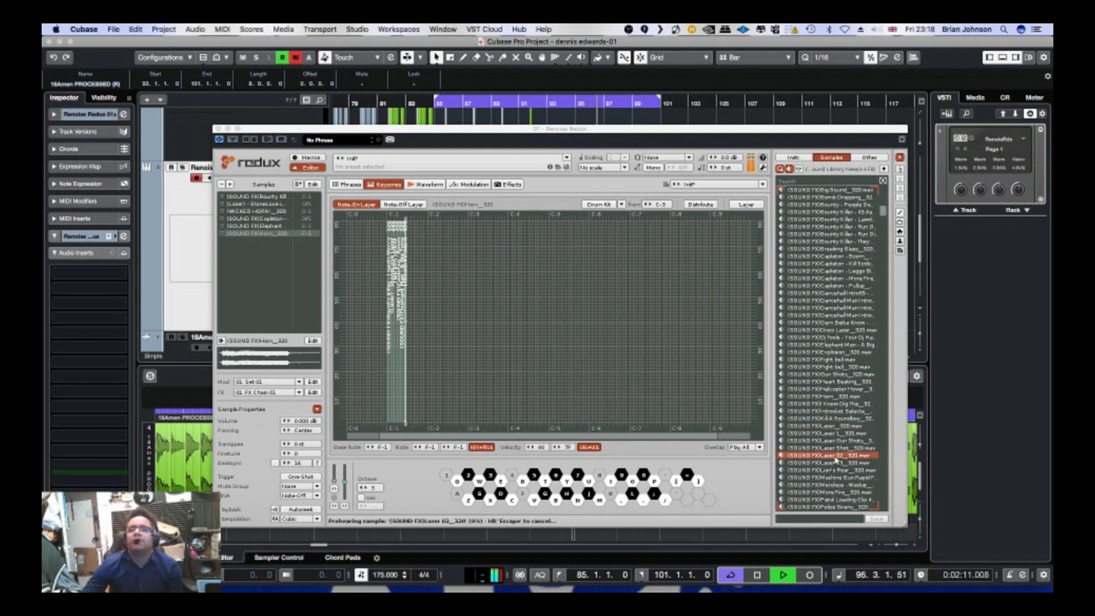
left_click(828, 483)
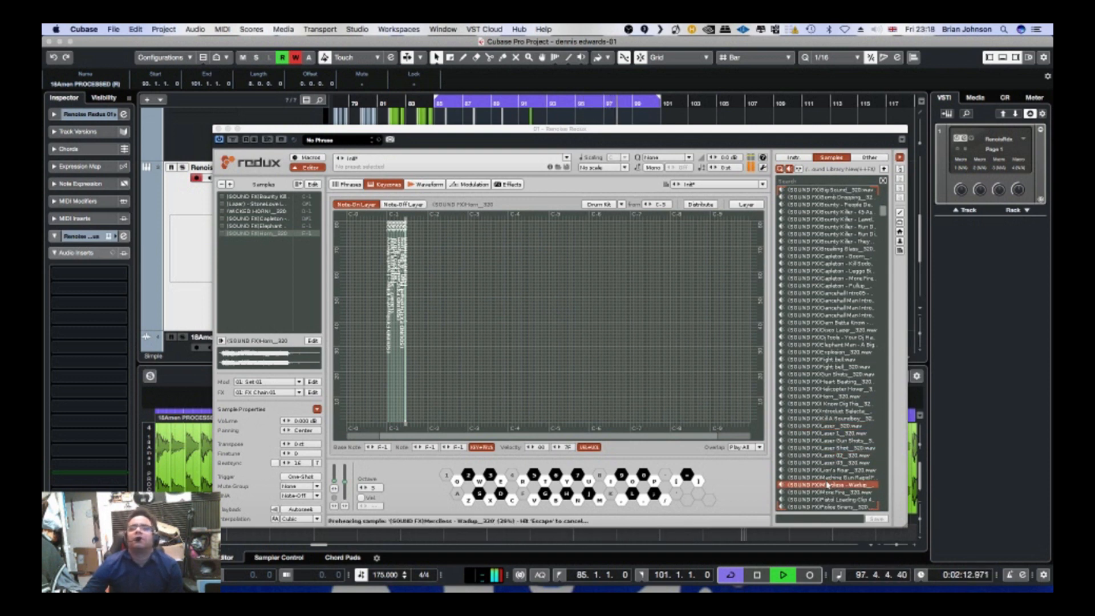
scroll(828, 484, "down", 5)
left_click(826, 470)
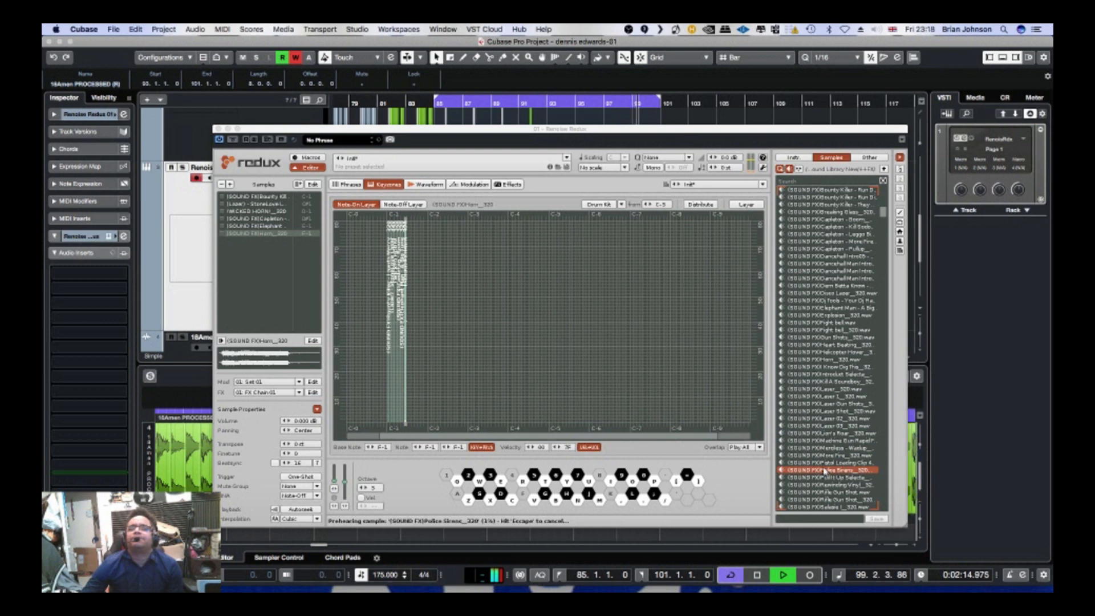
scroll(825, 471, "down", 5)
left_click(825, 470)
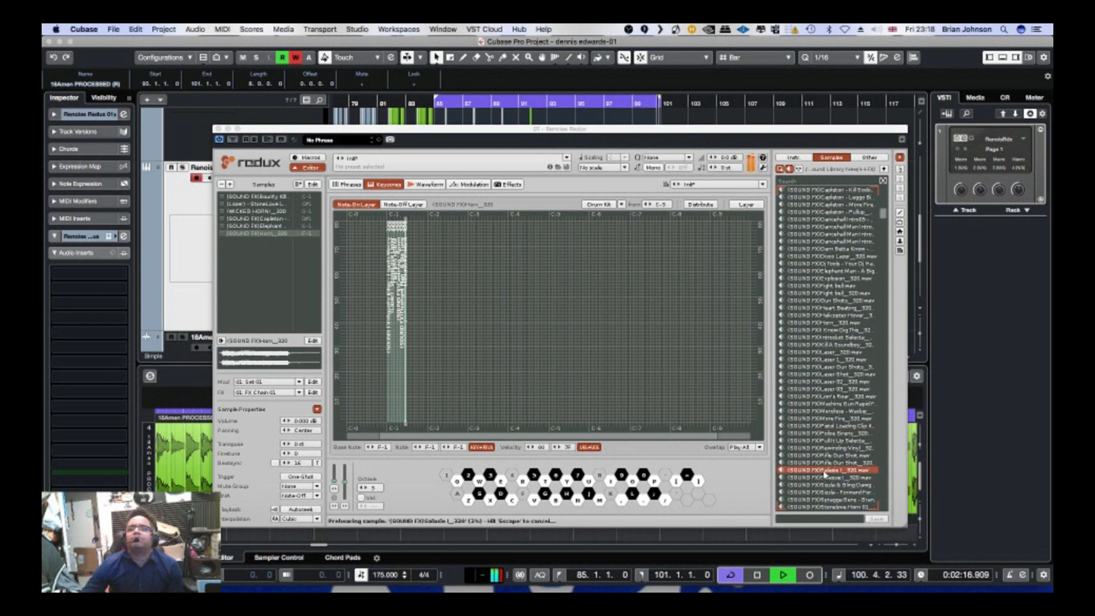
left_click_drag(603, 349, 422, 246)
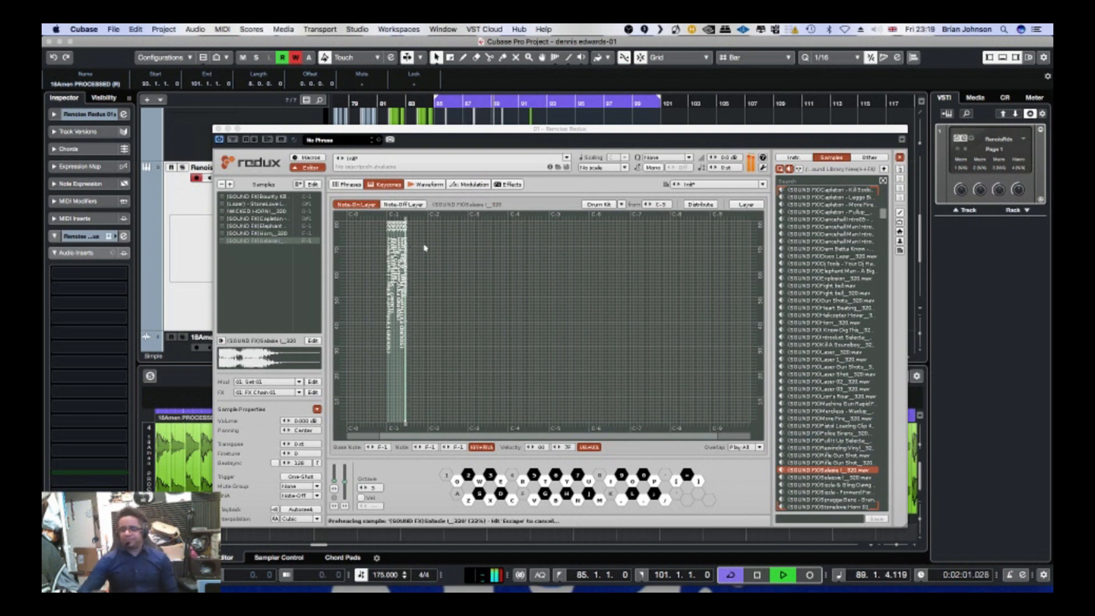
key("Escape")
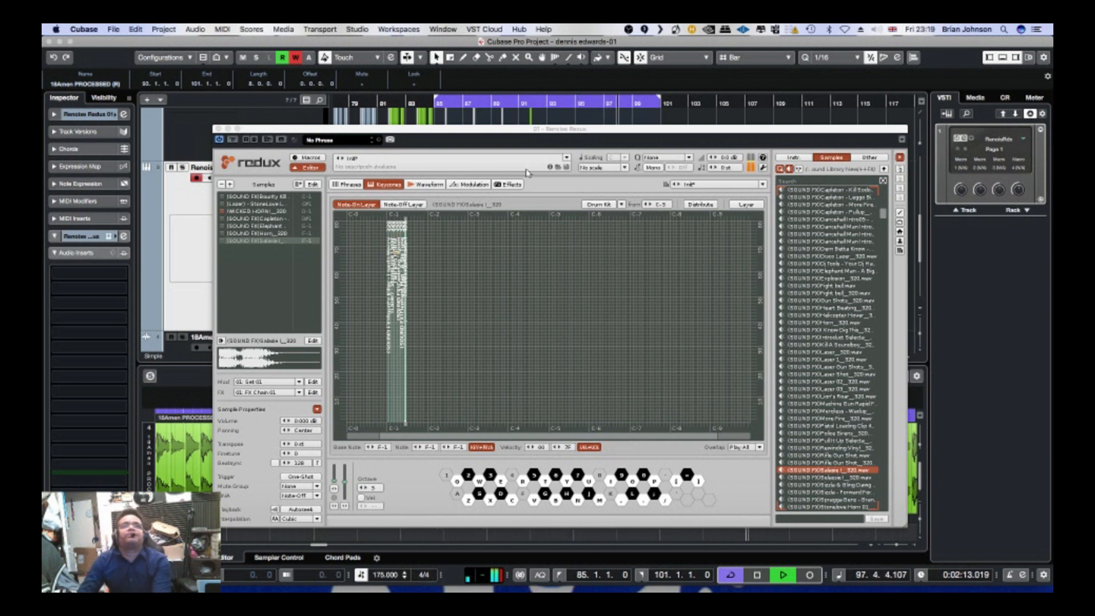
- Find the native Delay effect, add it to FX Chain 01 and close the Redux editor window
left_click(507, 185)
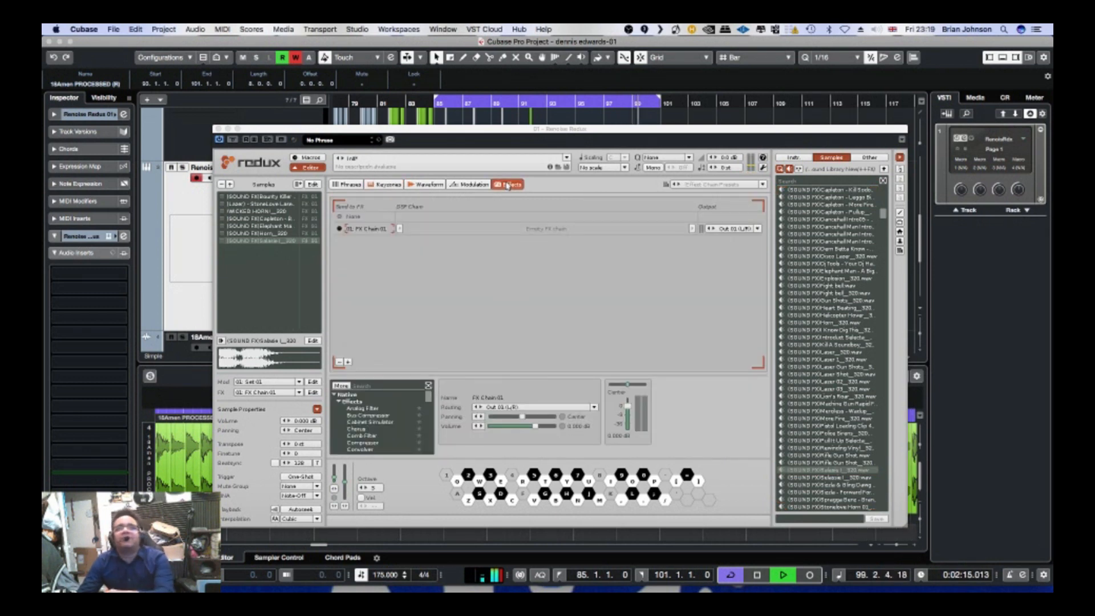
left_click(364, 387)
type("da")
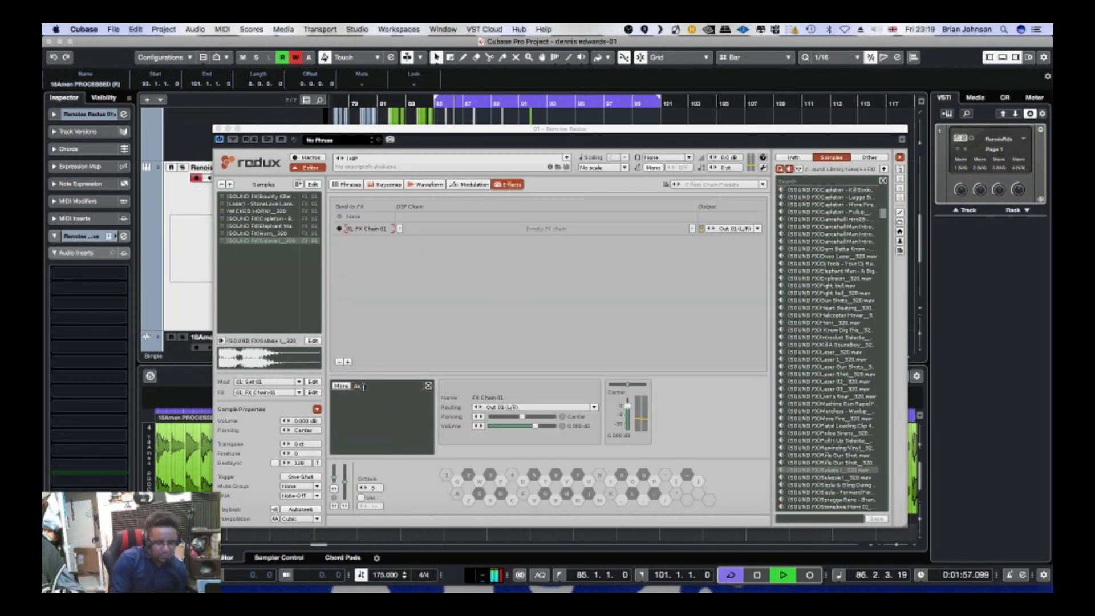
key("BackSpace")
type("e")
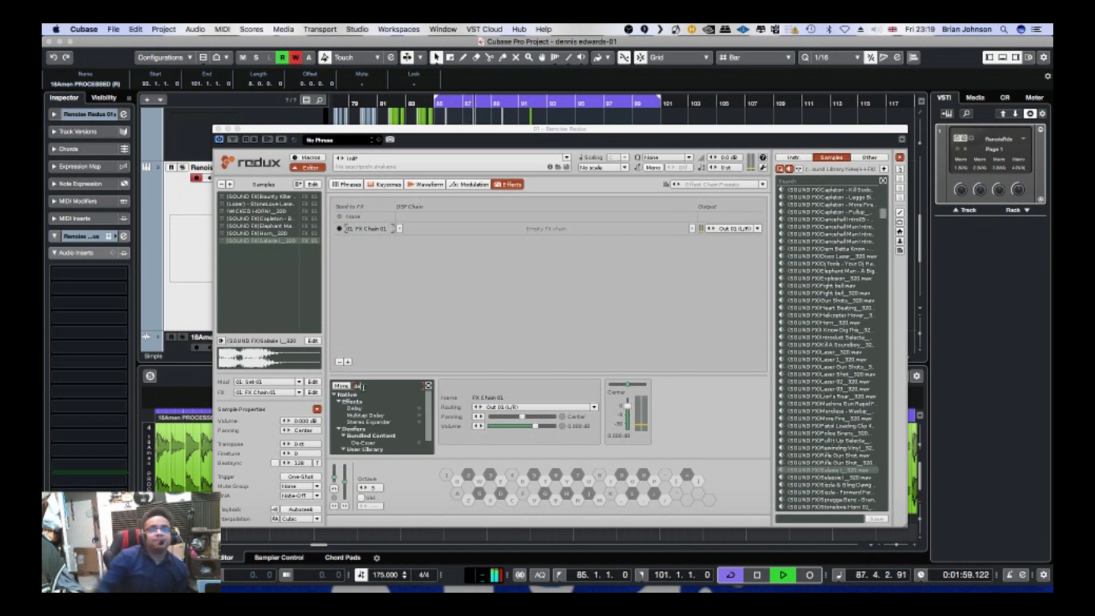
double_click(359, 410)
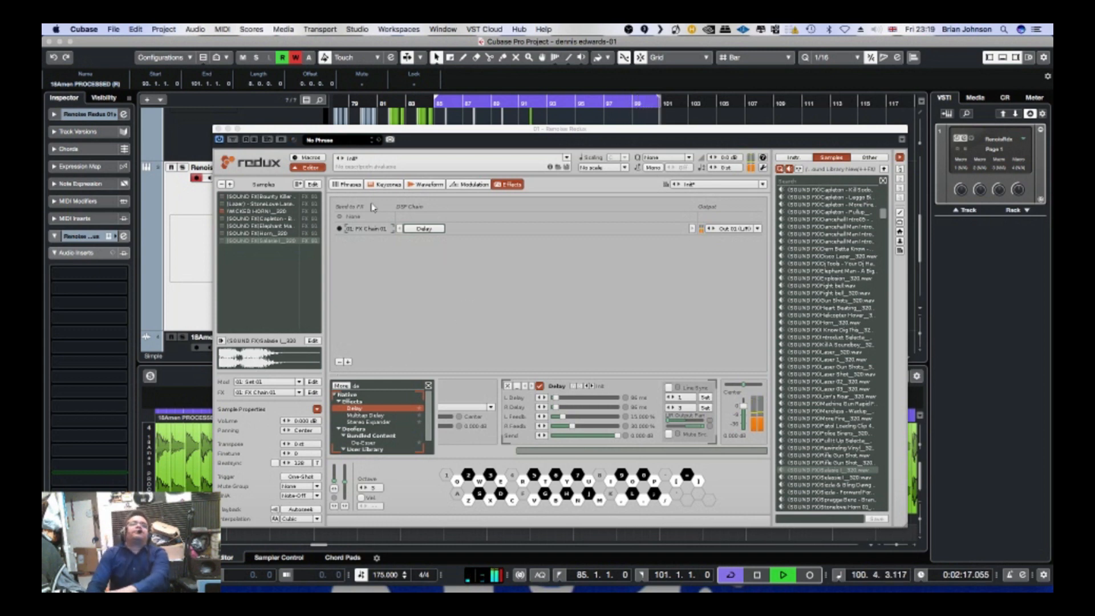
left_click(337, 127)
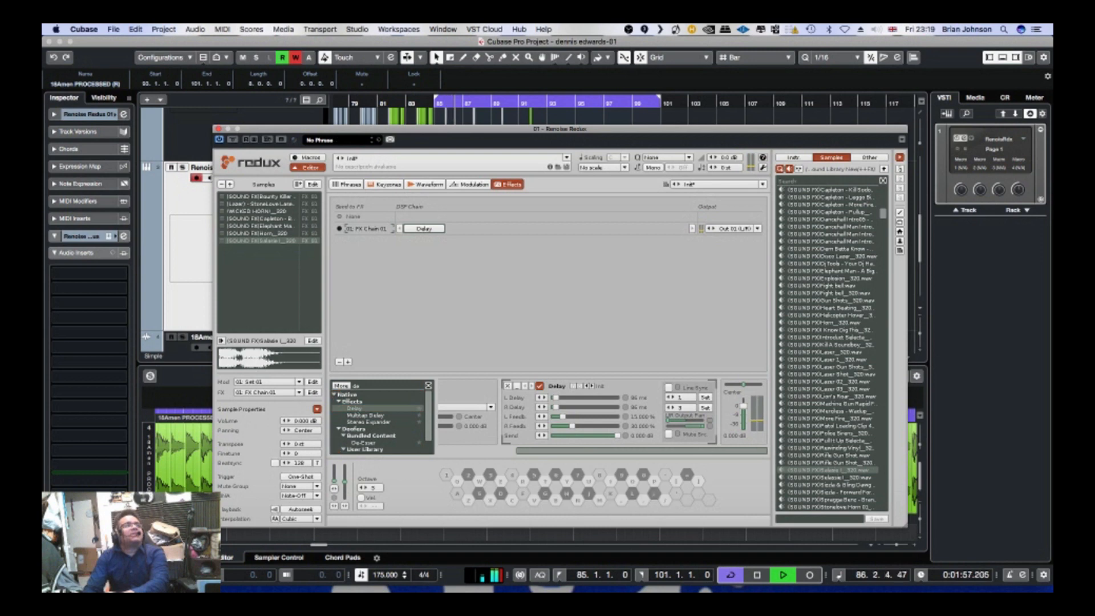
left_click_drag(352, 128, 328, 133)
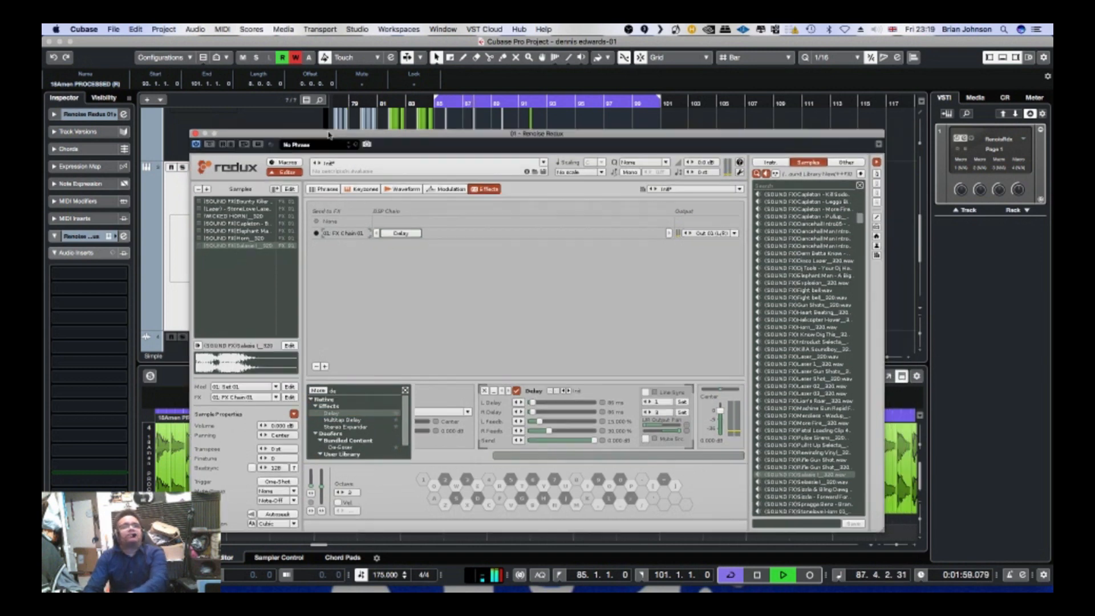
left_click(194, 133)
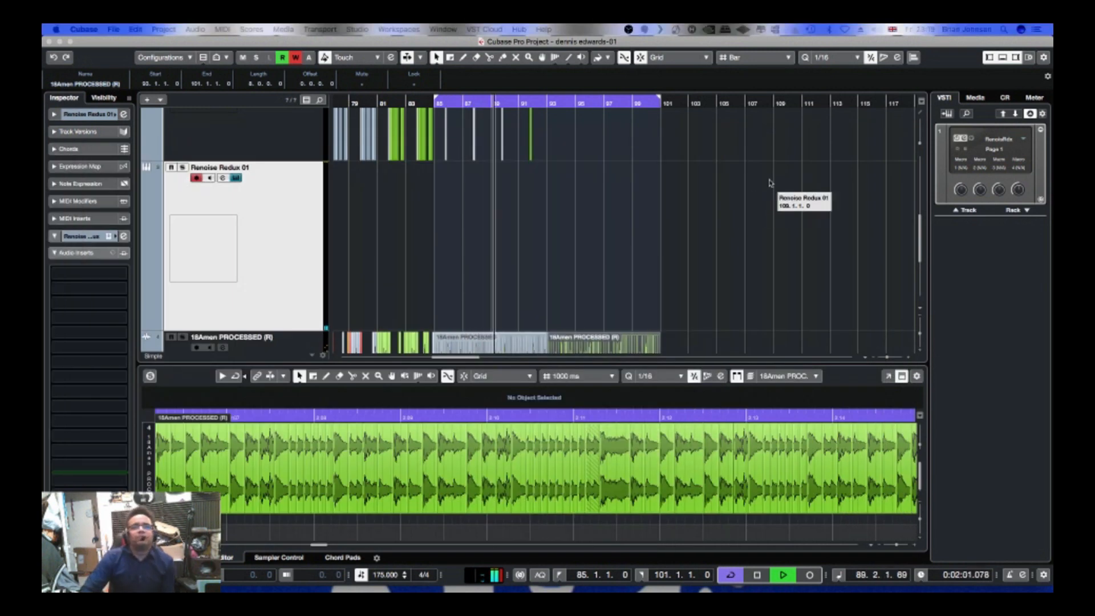
- Copy the last 18Amen PROCESSED event to bar 101 and extend the loop range to bar 109
scroll(600, 265, "down", 3)
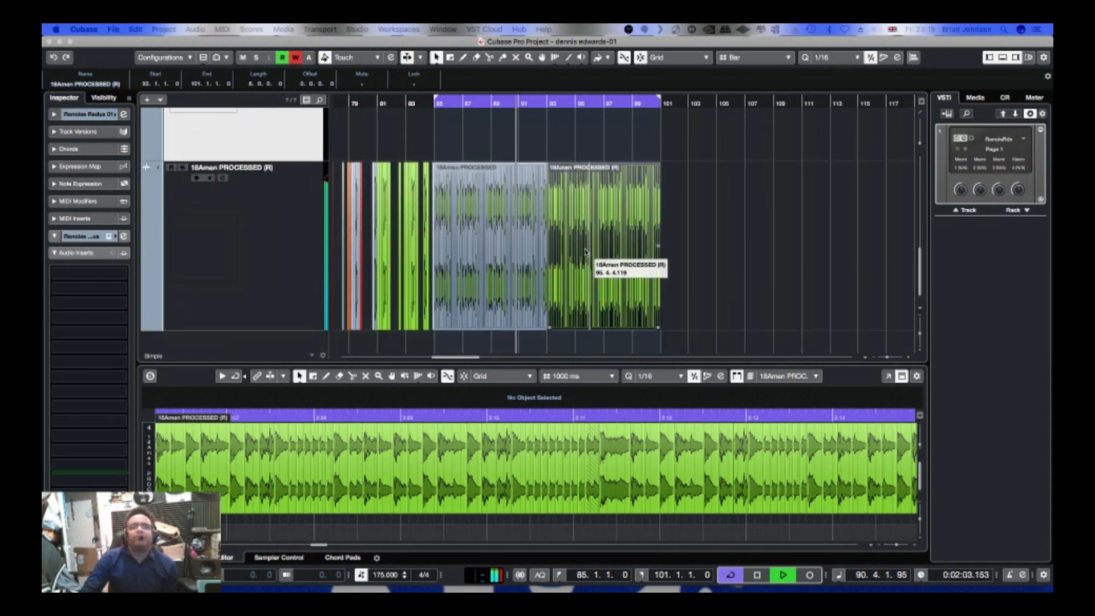
left_click_drag(593, 255, 697, 241)
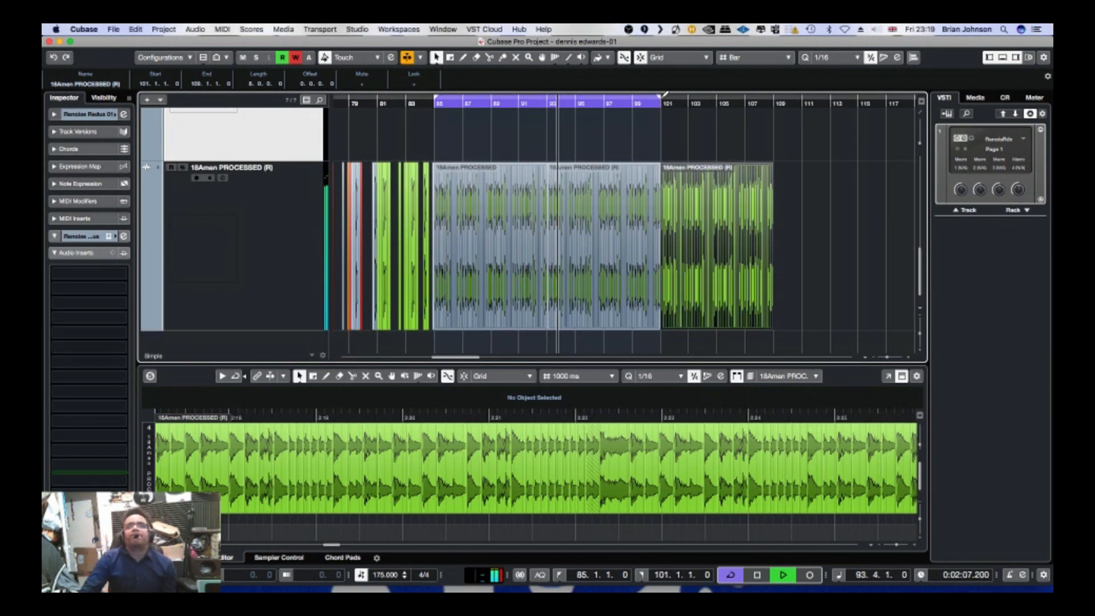
left_click_drag(659, 103, 779, 116)
- Add another copy of the 18Amen PROCESSED event at bar 109 and extend the loop range to bar 117
key("g")
key("g")
key("g")
key("g")
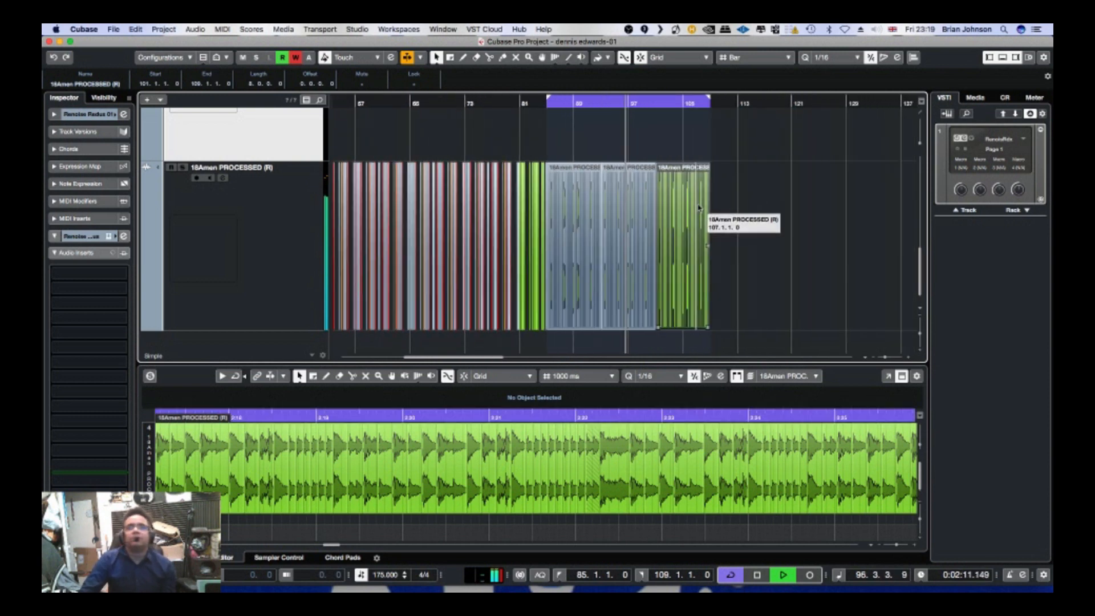
left_click_drag(666, 213, 712, 209)
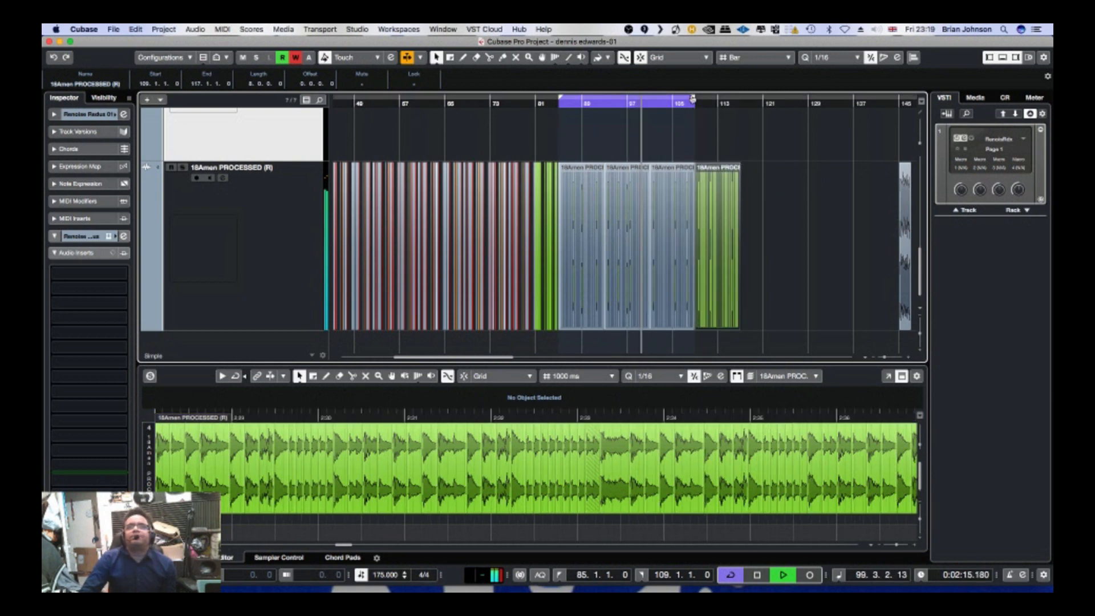
left_click_drag(693, 97, 741, 108)
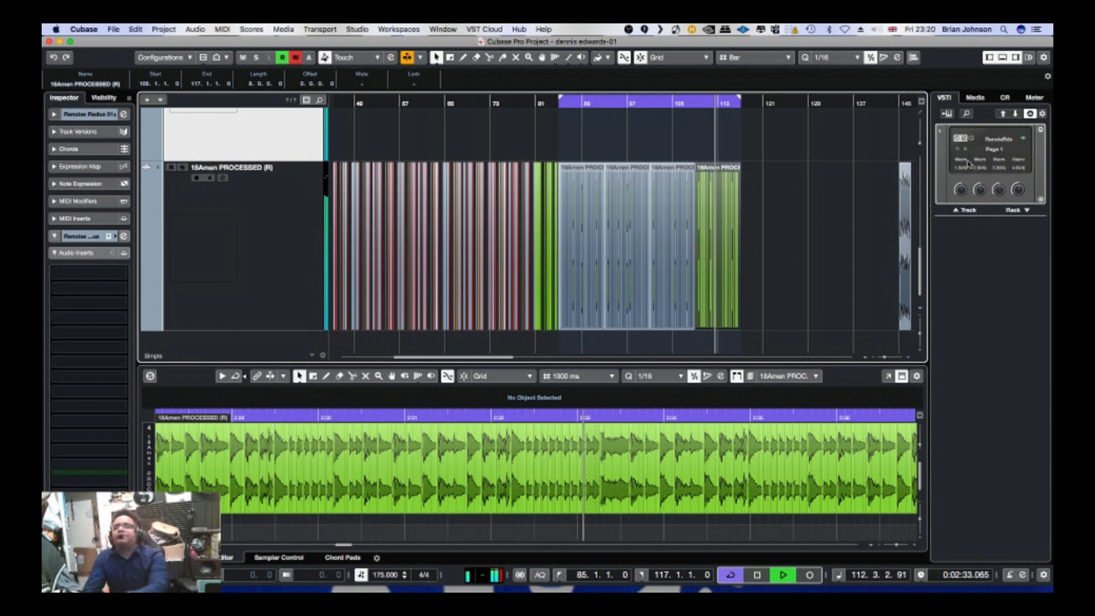
- Reopen Redux and trim the Capleton - Boom sample by deleting its silent start and everything after roughly the first third
left_click(964, 140)
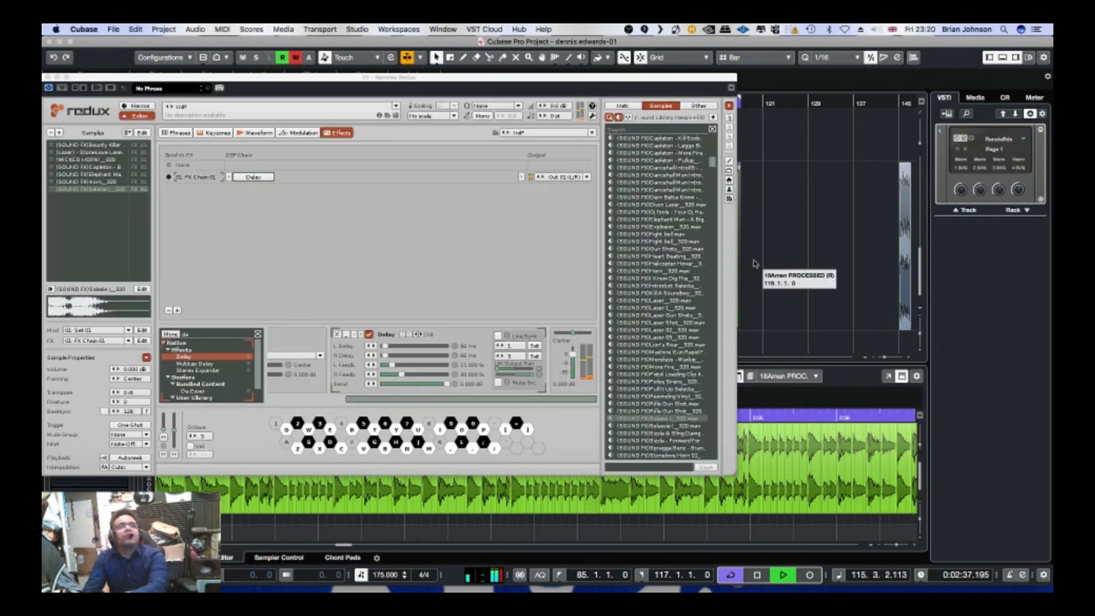
left_click(223, 133)
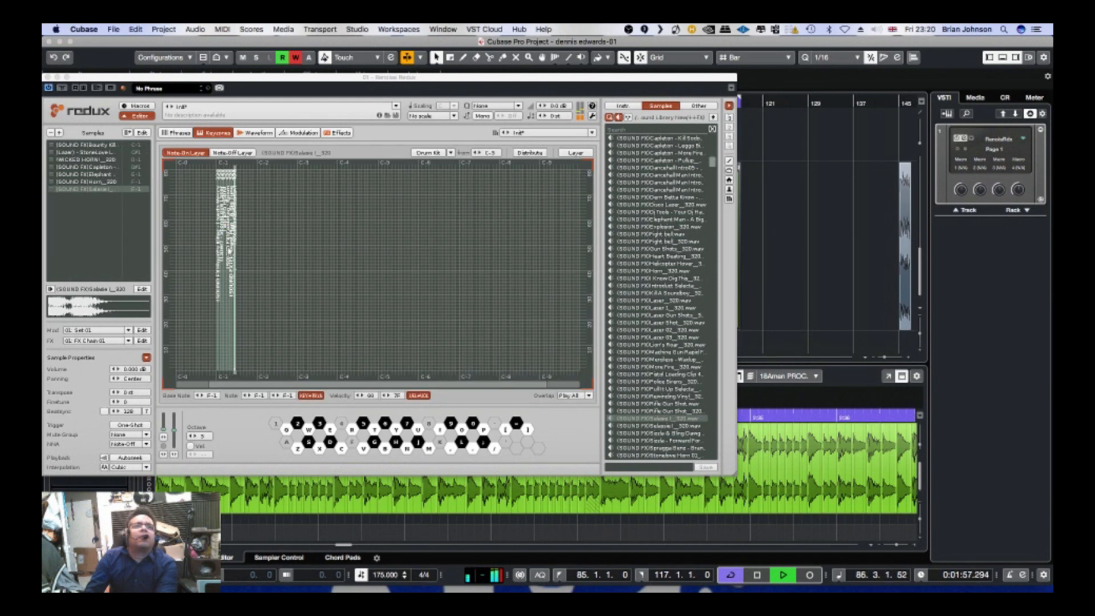
left_click(229, 251)
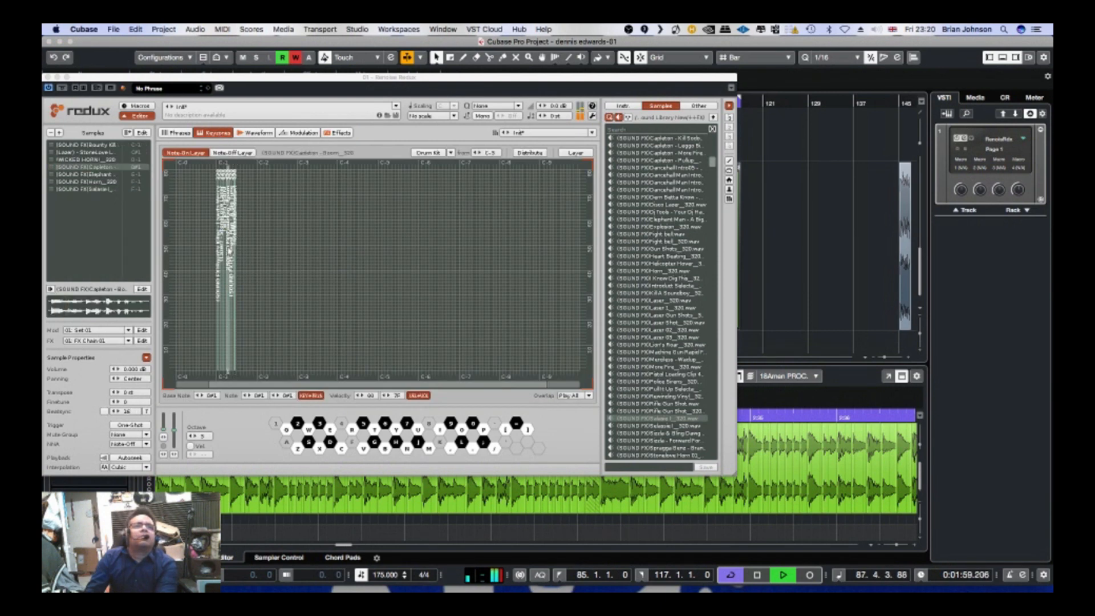
double_click(229, 251)
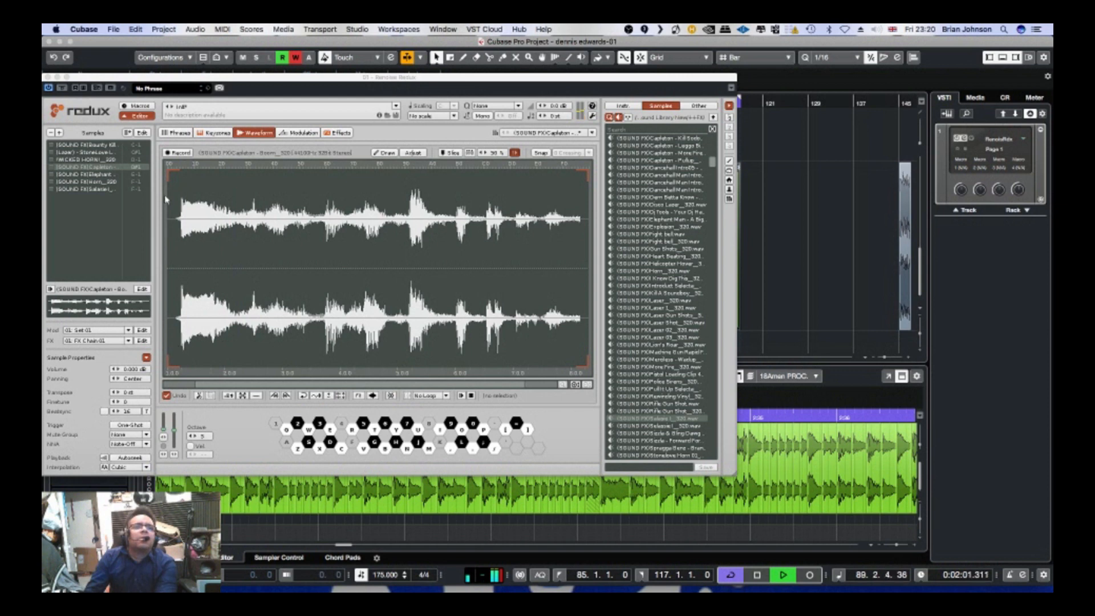
left_click_drag(170, 178, 180, 182)
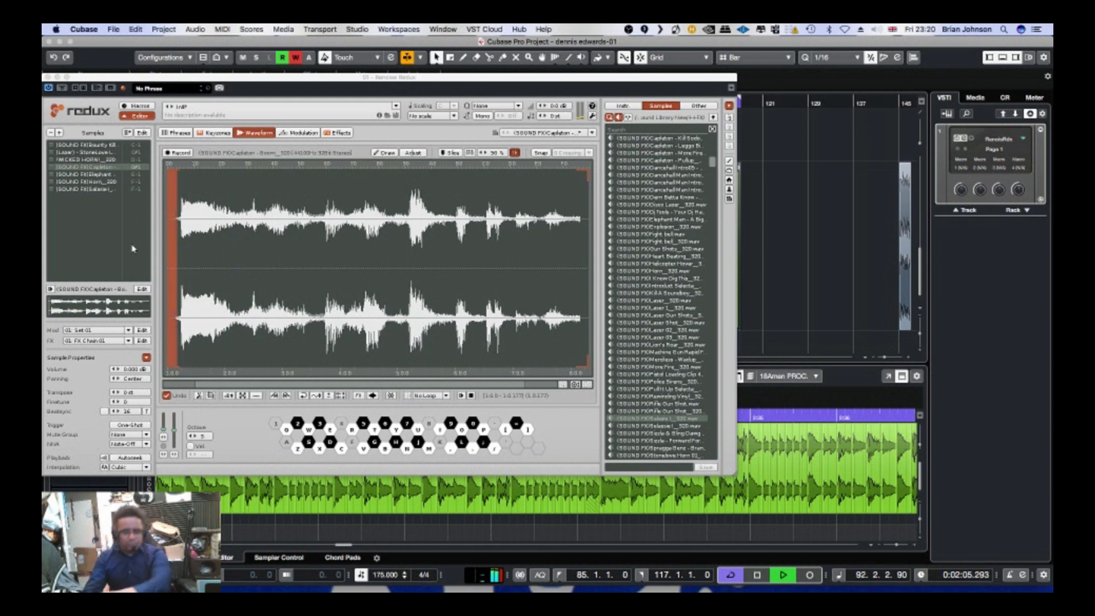
key("Delete")
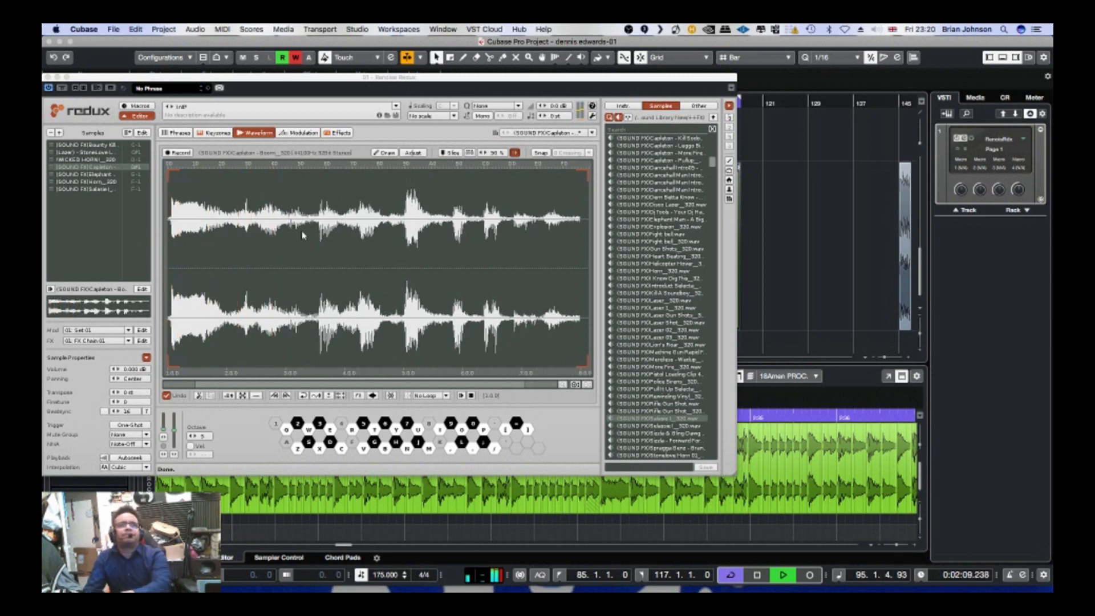
left_click_drag(316, 235, 921, 238)
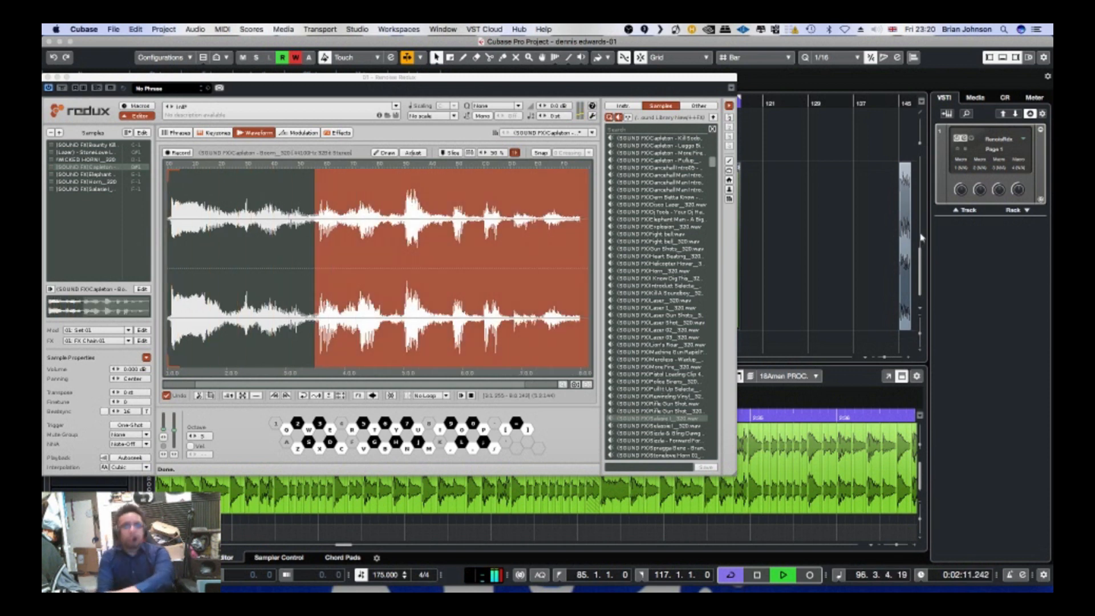
key("Delete")
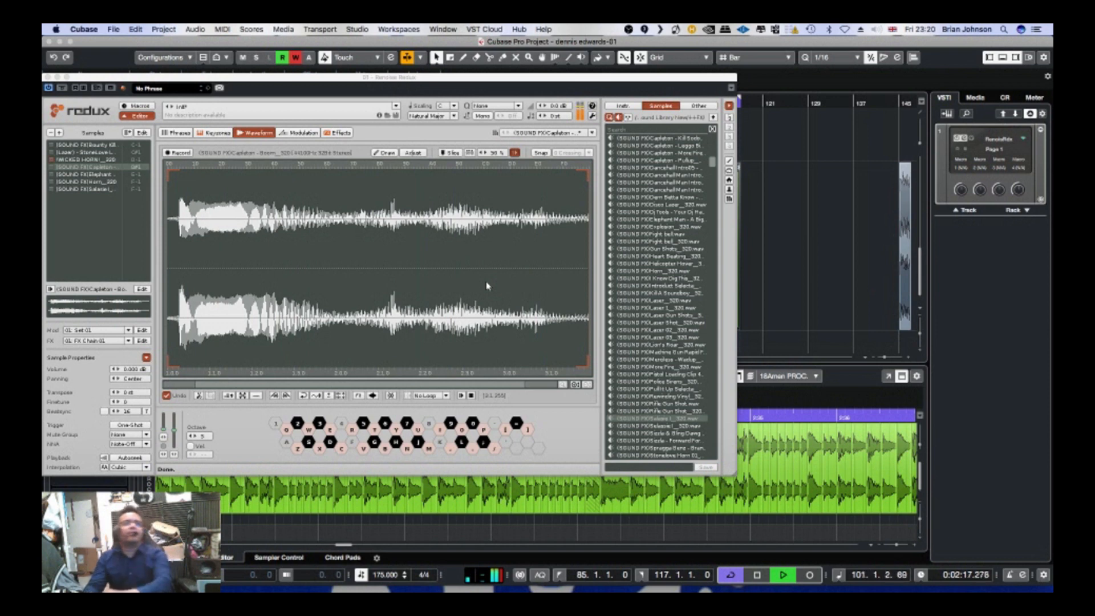
- Trim the silence from the start of the !WICKED HORN! sample and move the Redux window clear of the arrangement
left_click(91, 159)
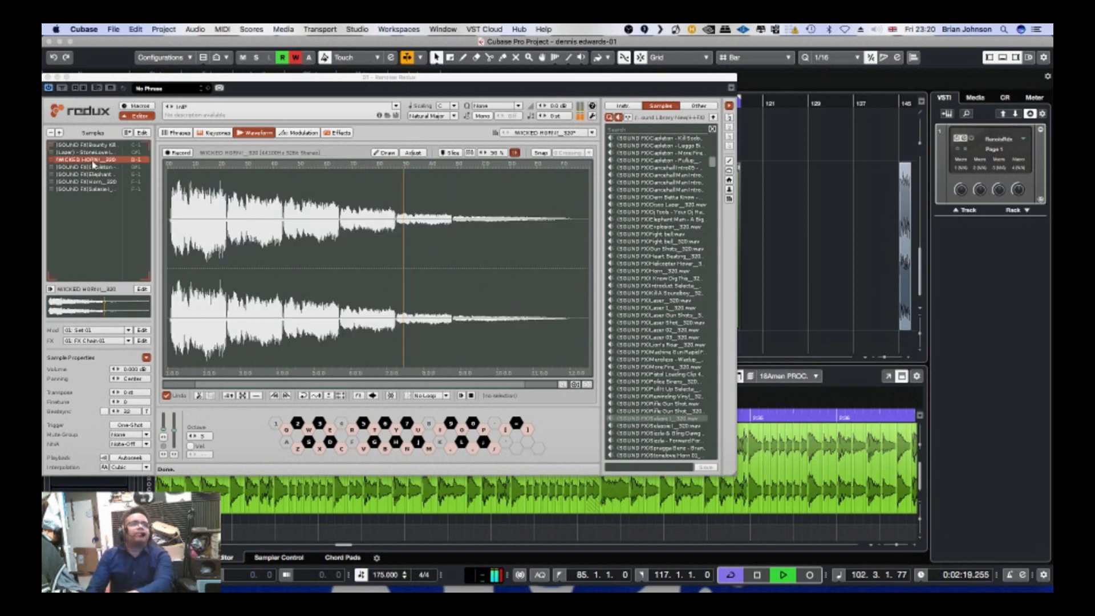
scroll(179, 238, "up", 10)
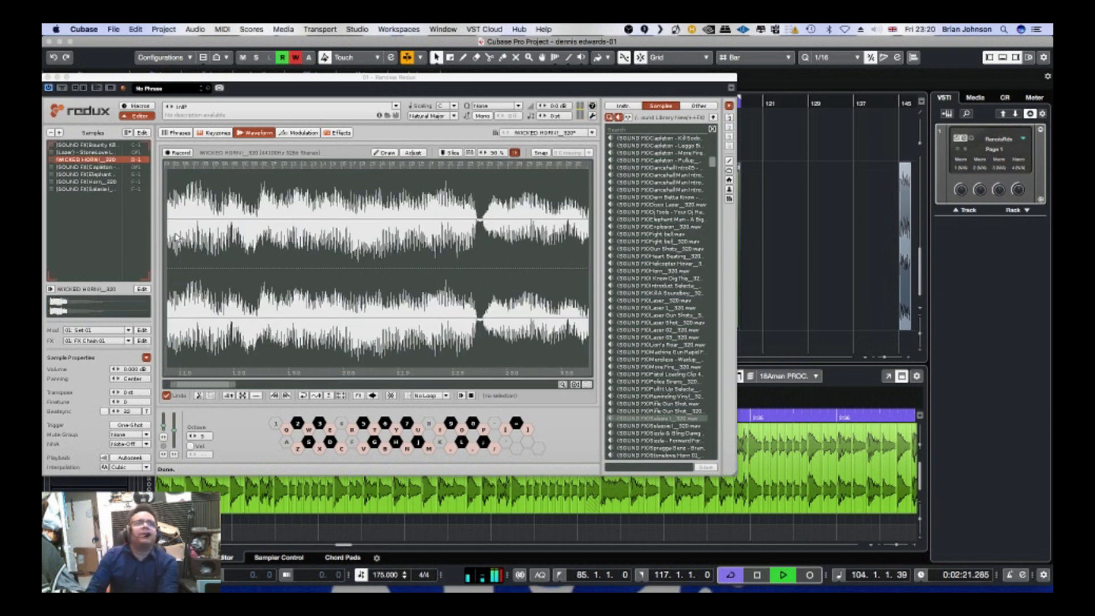
left_click_drag(181, 385, 158, 387)
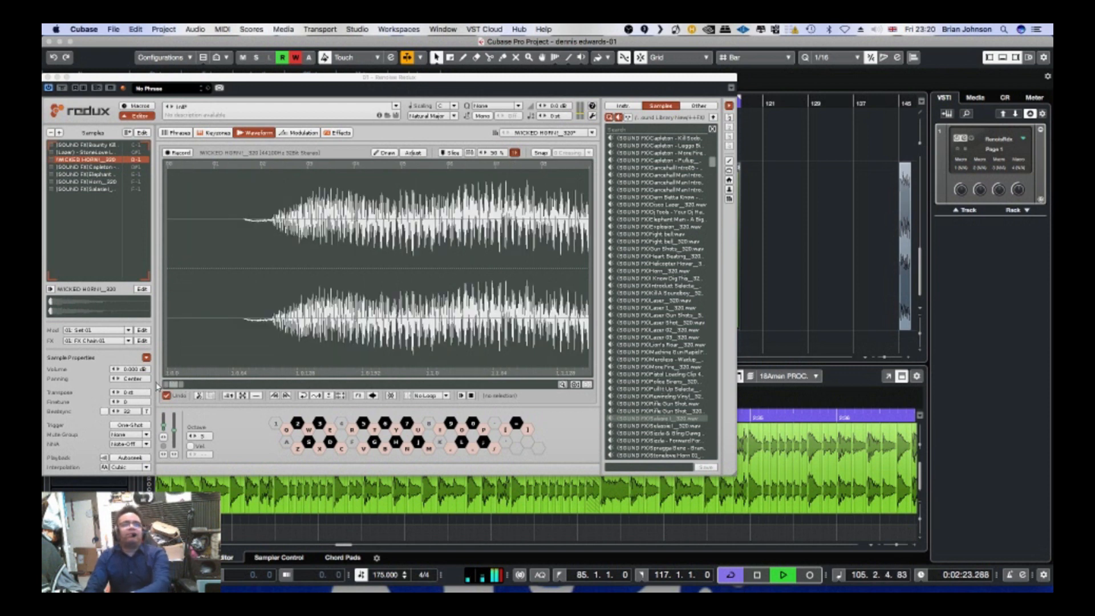
left_click_drag(229, 234, 166, 234)
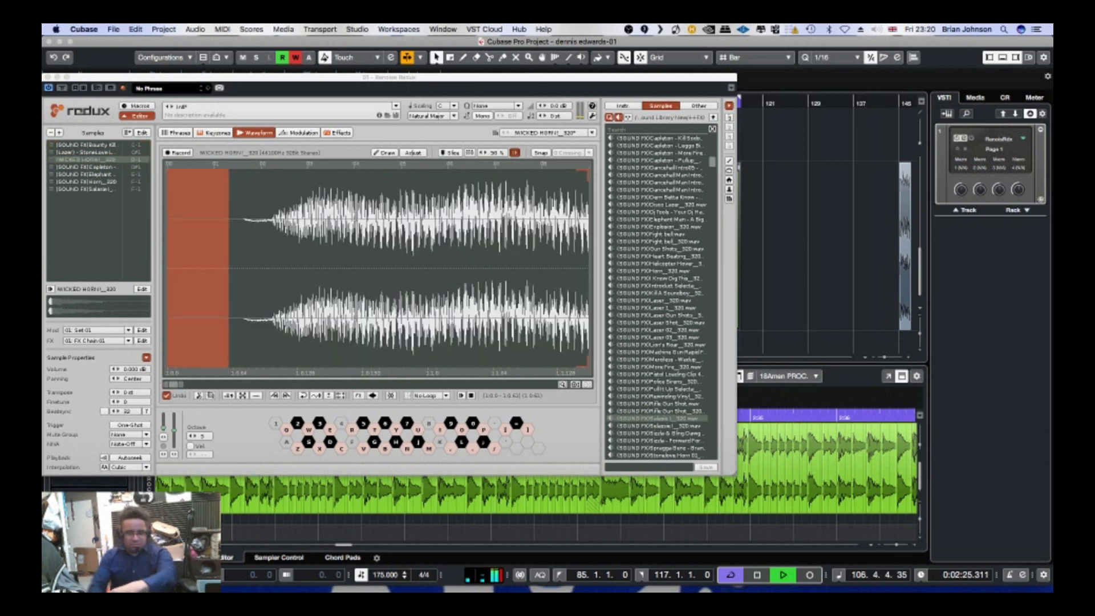
key("Delete")
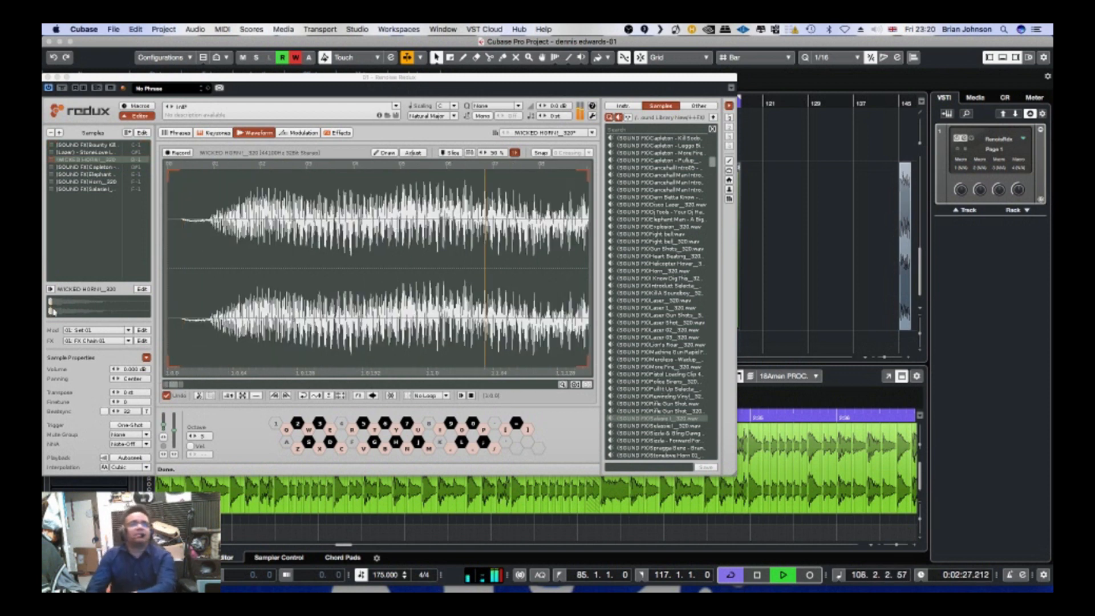
left_click_drag(182, 234, 166, 234)
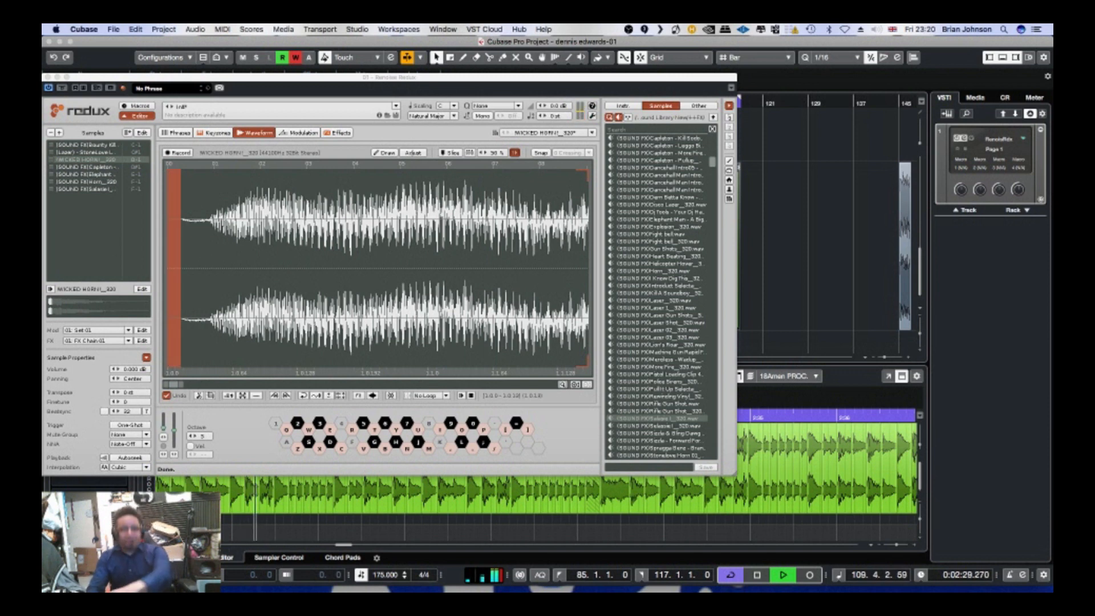
key("Delete")
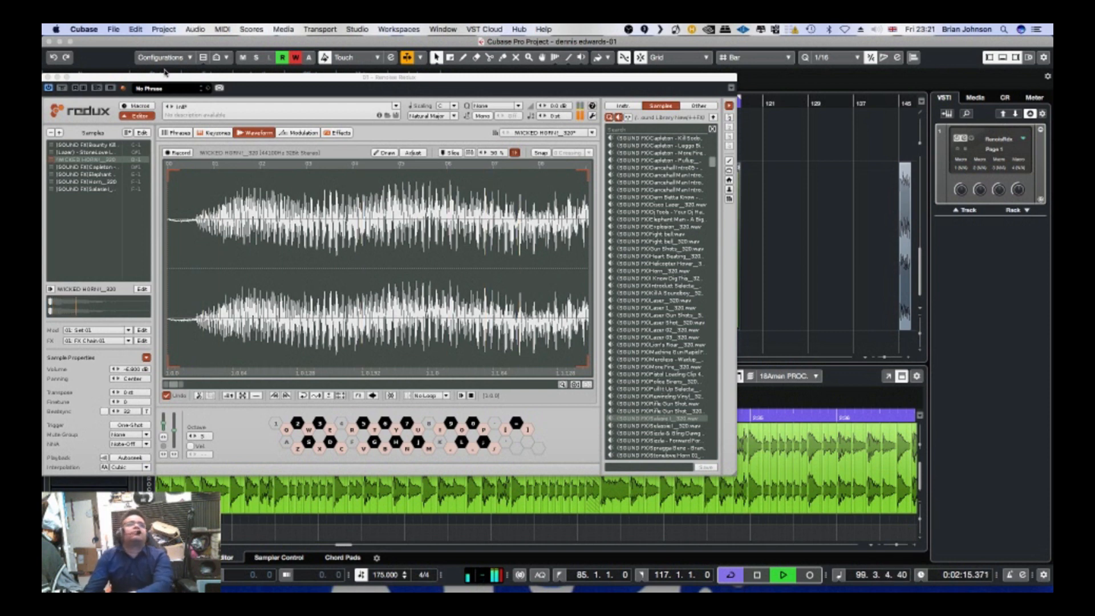
left_click_drag(165, 76, 1008, 88)
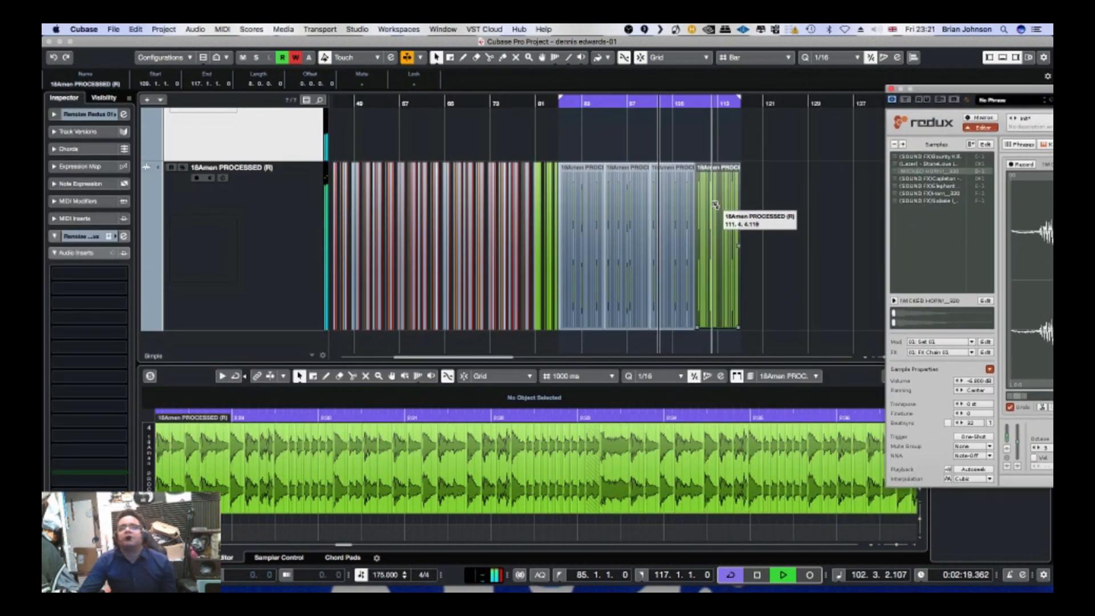
- Copy the last looped 18Amen PROCESSED event to bar 117 and extend the loop range to bar 130
left_click(682, 150)
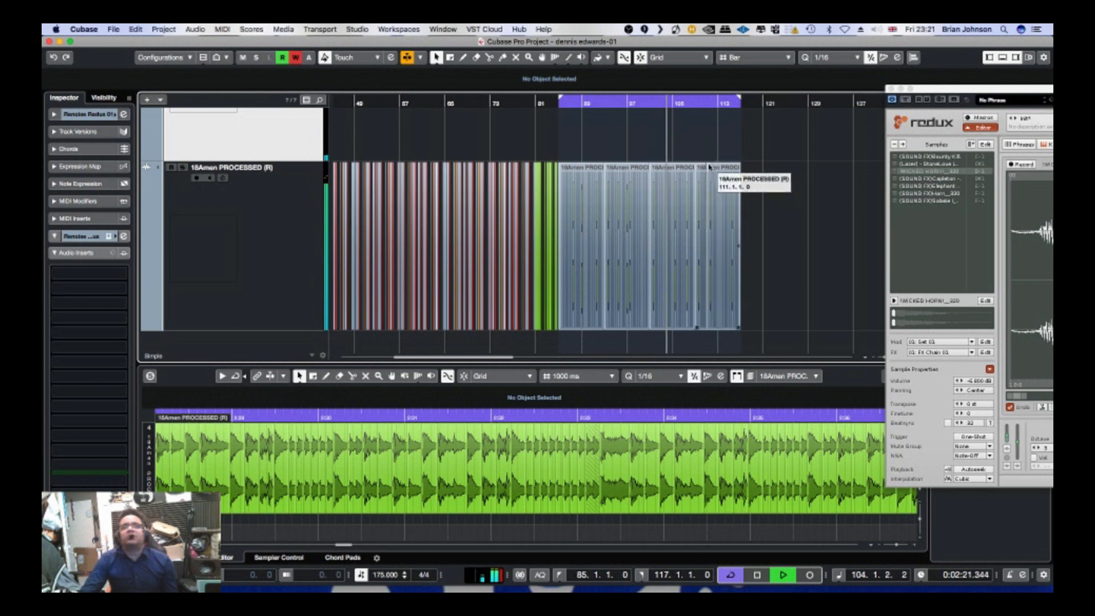
left_click_drag(708, 174, 751, 194)
key("g")
key("g")
key("g")
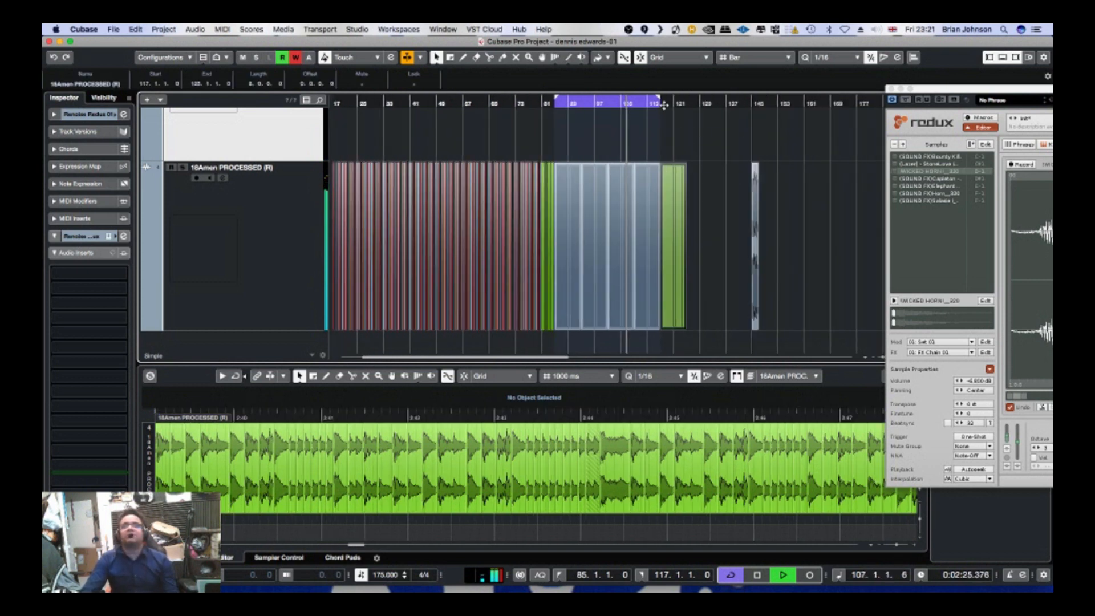
left_click_drag(659, 99, 712, 97)
- Add another copy of the 18Amen PROCESSED event at bar 125 and extend the loop range to bar 154
key("g")
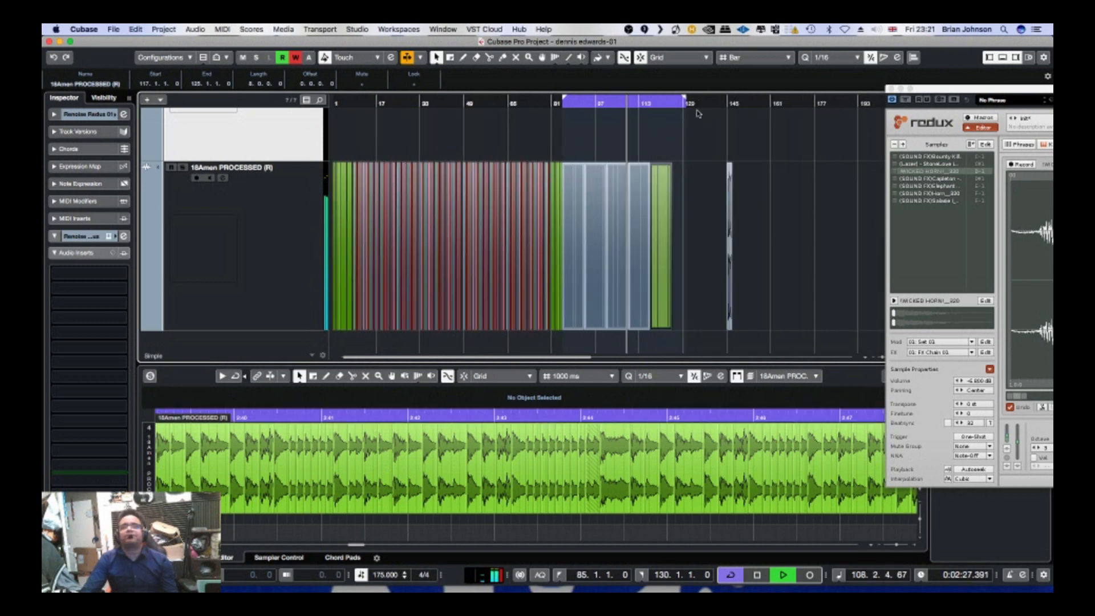
left_click_drag(663, 199, 686, 199)
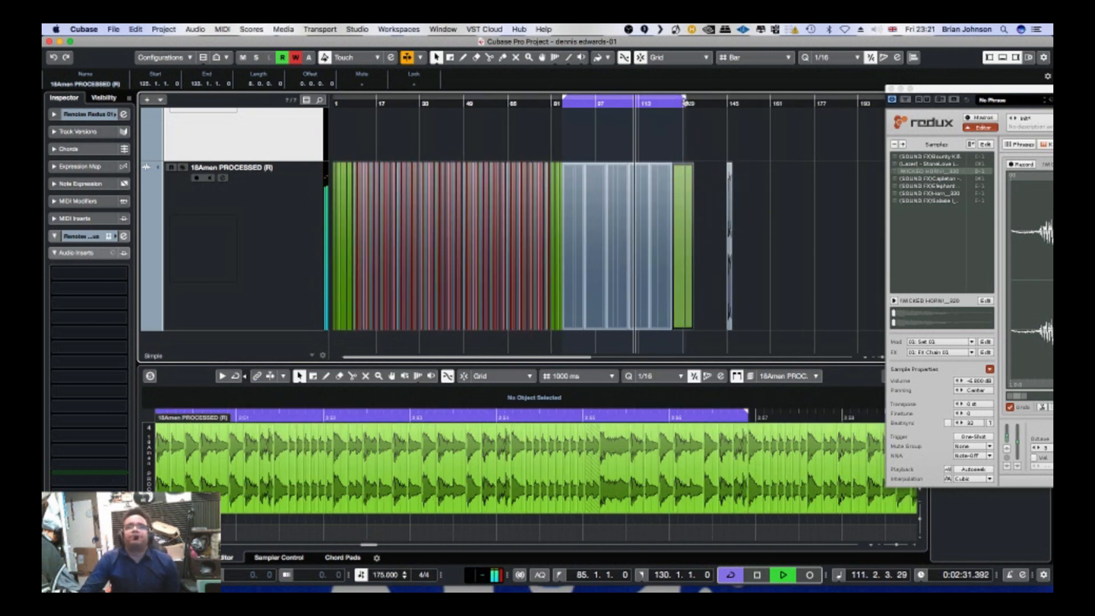
left_click_drag(686, 96, 751, 98)
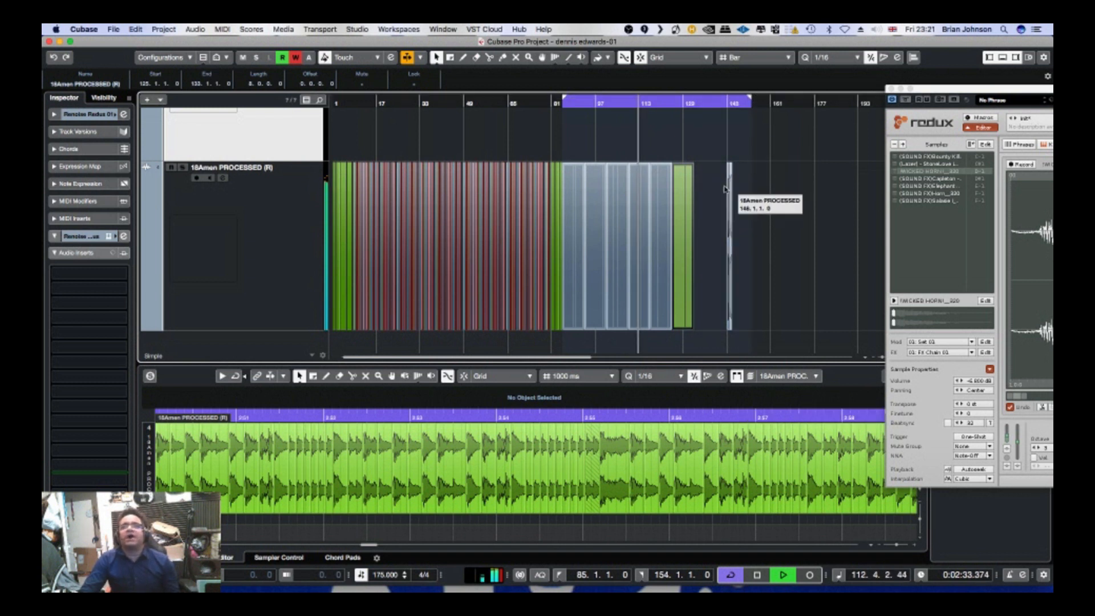
left_click_drag(701, 201, 705, 201)
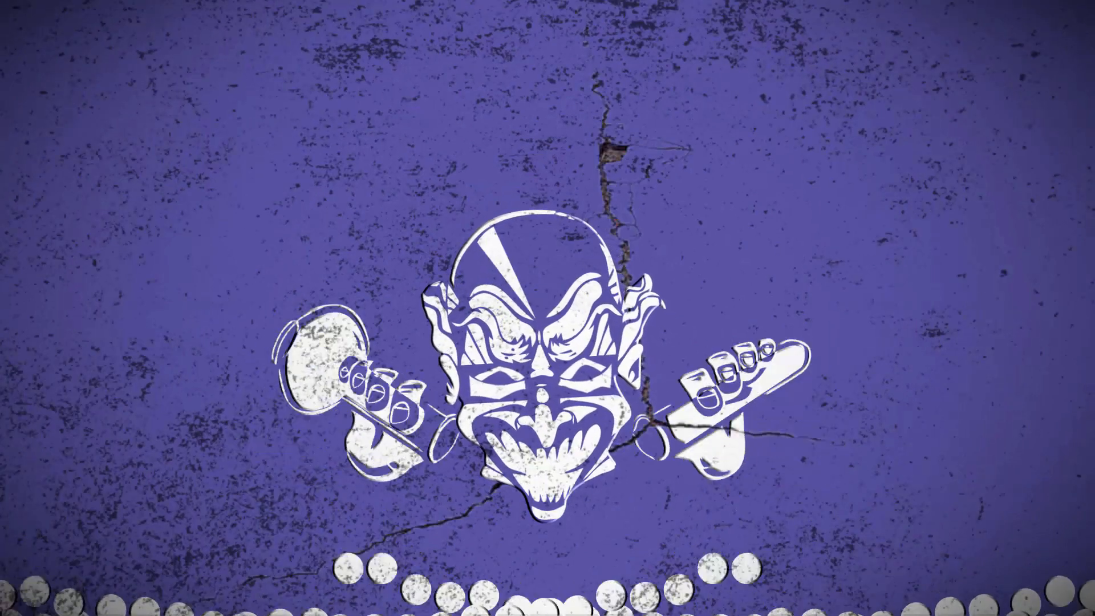